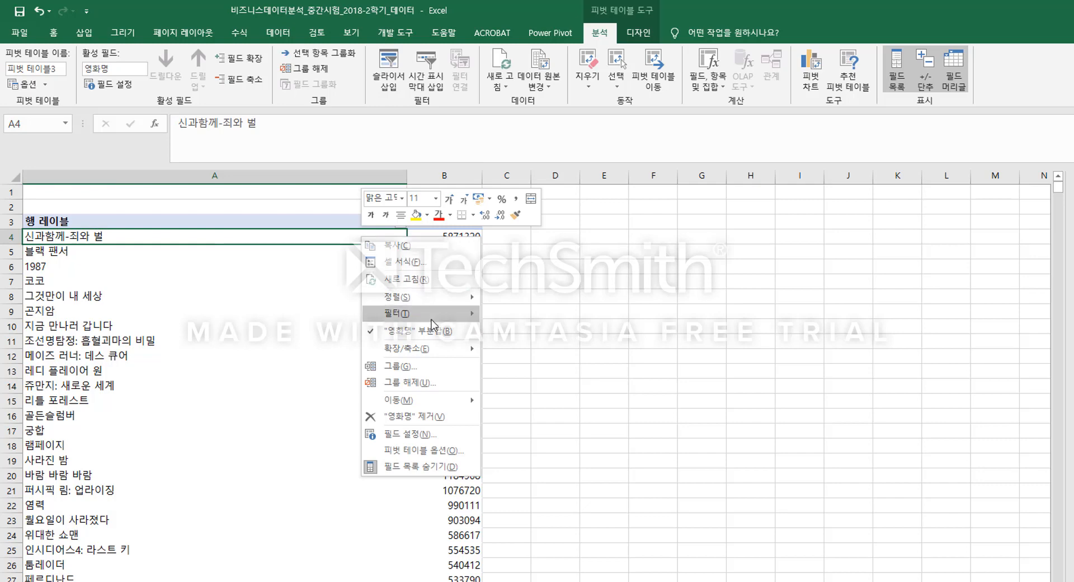
# Filter the 영화명 rows to the top 50 percent (상위 50%) based on 합계 : 관객수
pyautogui.moveTo(449, 314)
pyautogui.click(524, 366)
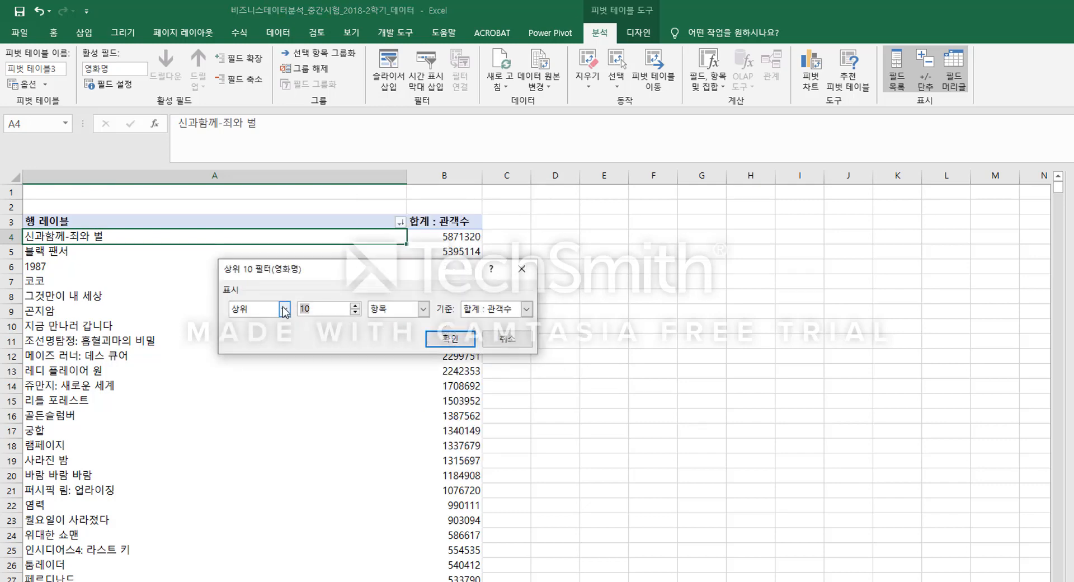
pyautogui.click(403, 308)
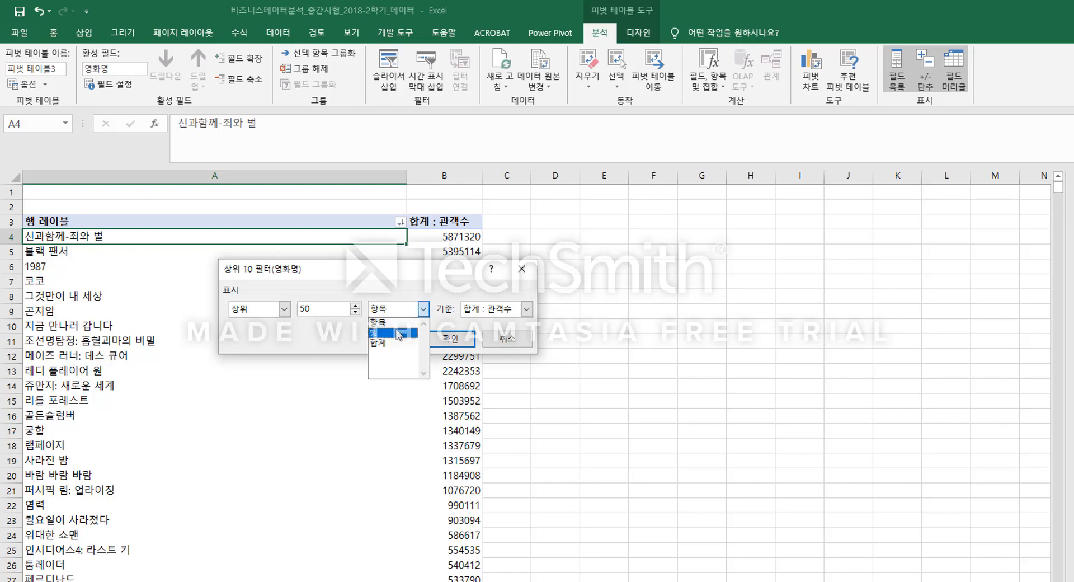
pyautogui.click(398, 331)
pyautogui.click(453, 339)
pyautogui.click(223, 285)
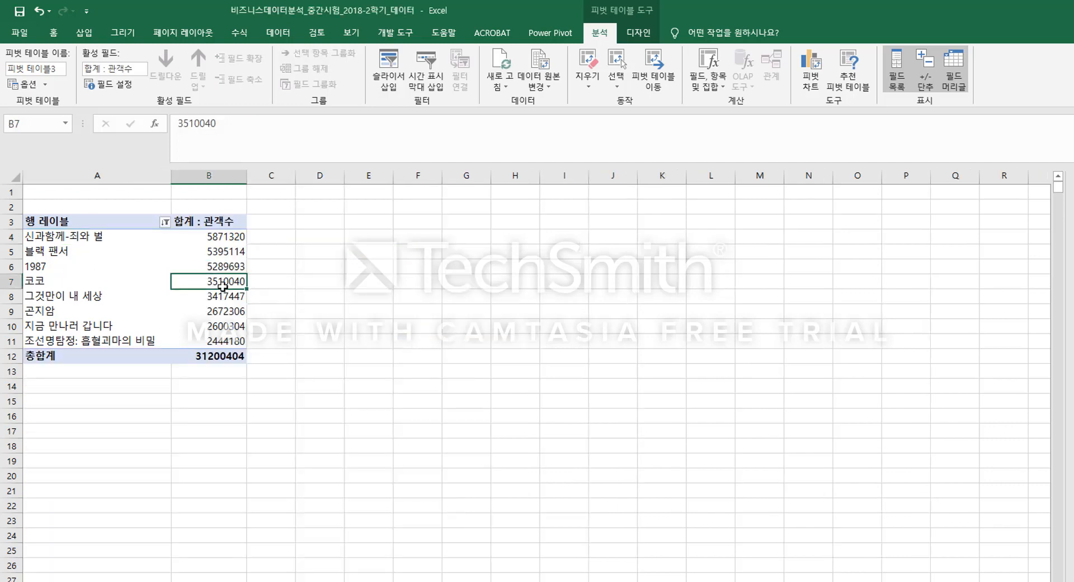
# Review the filtered movies and their audience sums, and check the question 3 requirements on the PowerPoint slide
pyautogui.keyDown('ctrl'); pyautogui.scroll(4, 194, 284); pyautogui.keyUp('ctrl')
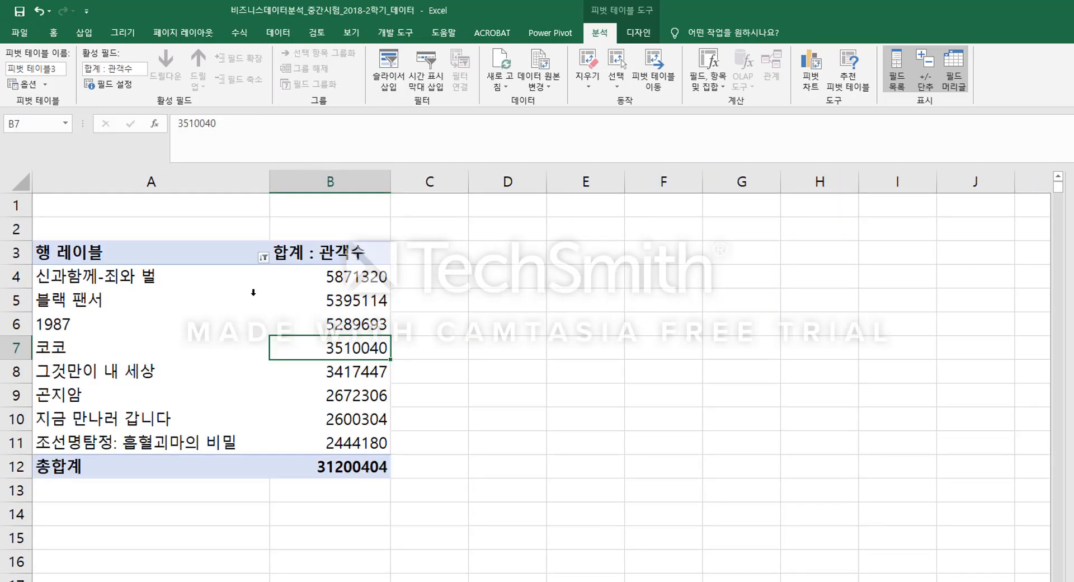
pyautogui.moveTo(150, 269); pyautogui.dragTo(137, 431)
pyautogui.rightClick(148, 342)
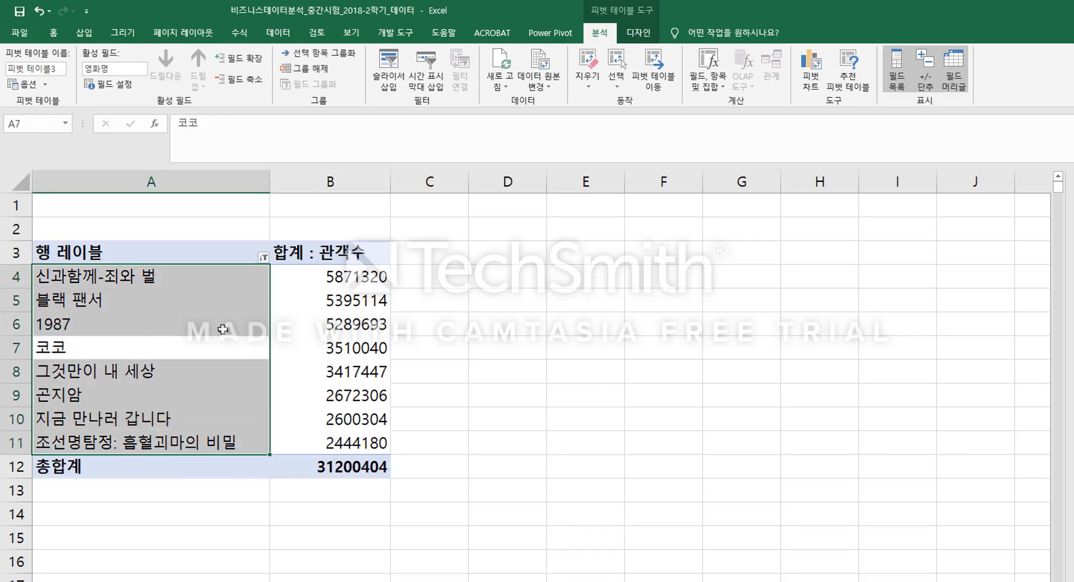
pyautogui.click(323, 284)
pyautogui.moveTo(350, 466); pyautogui.dragTo(332, 281)
pyautogui.click(332, 281)
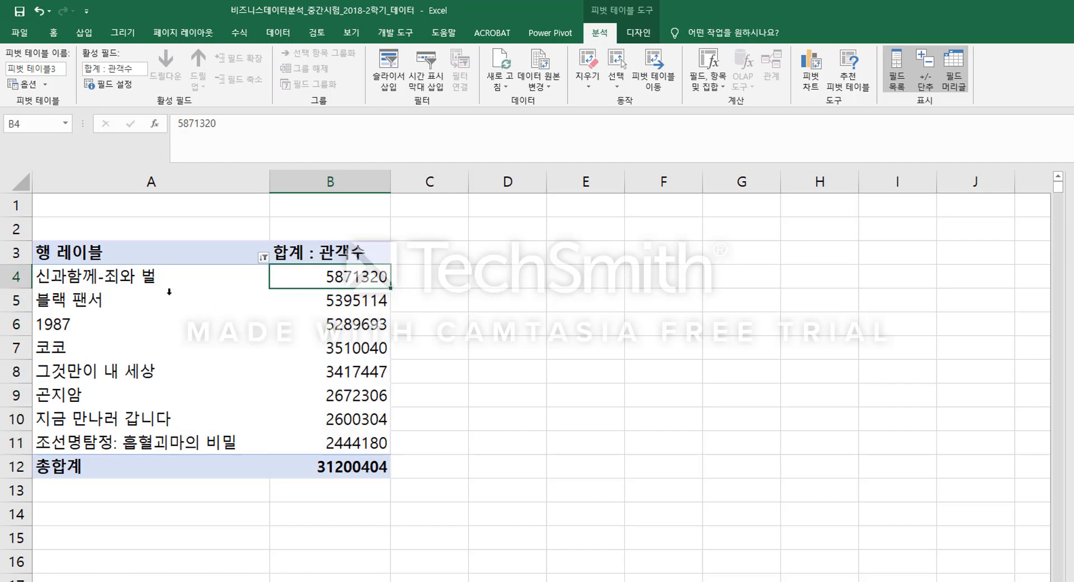
pyautogui.click(169, 291)
pyautogui.hotkey('alt', 'Tab')
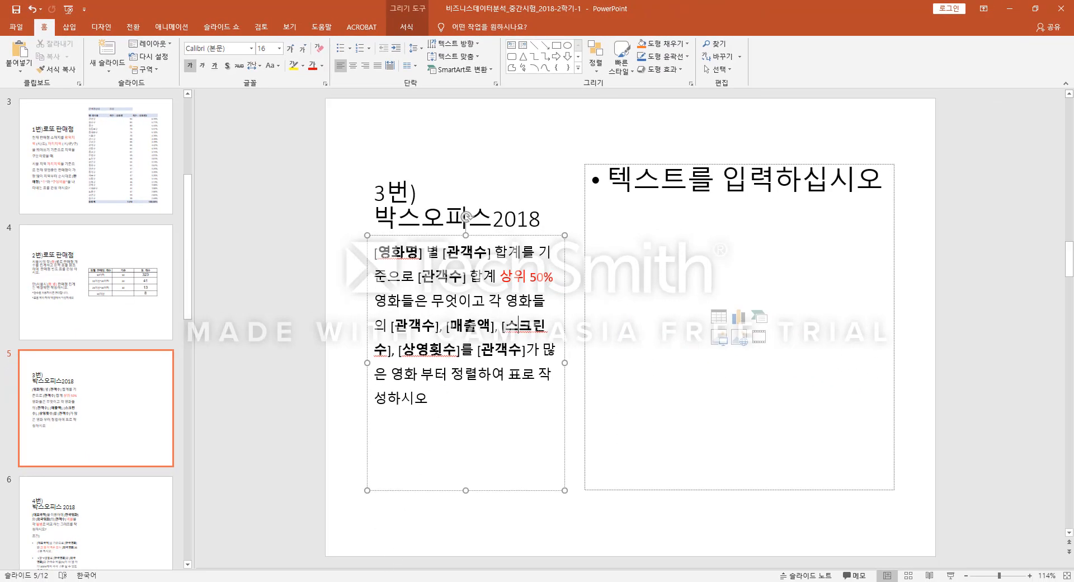
pyautogui.hotkey('alt', 'Tab')
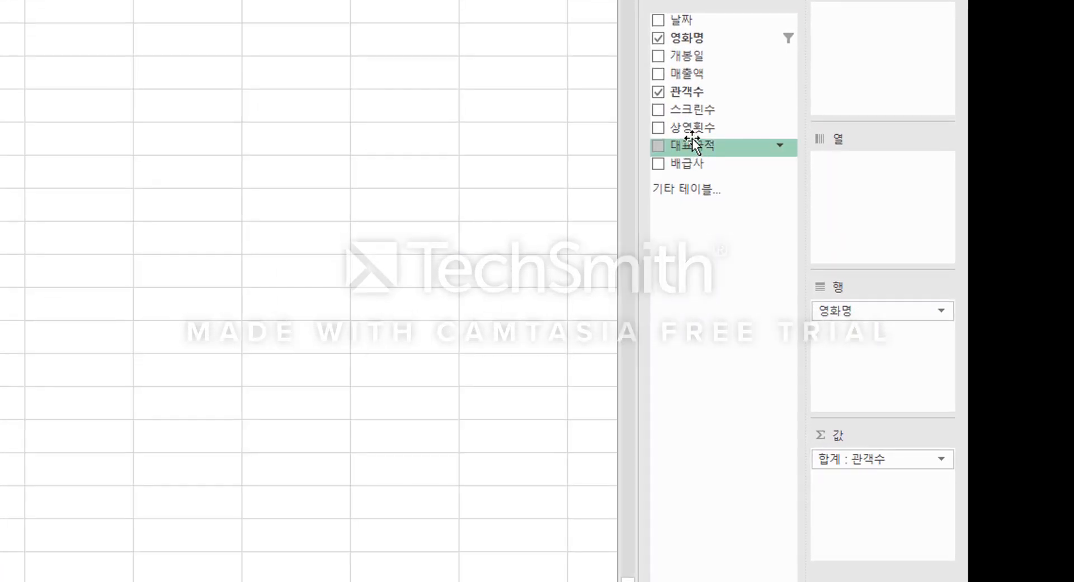
# Add 매출액, 스크린수 and 상영횟수 to the pivot table as values after 관객수
pyautogui.moveTo(685, 73); pyautogui.dragTo(889, 503)
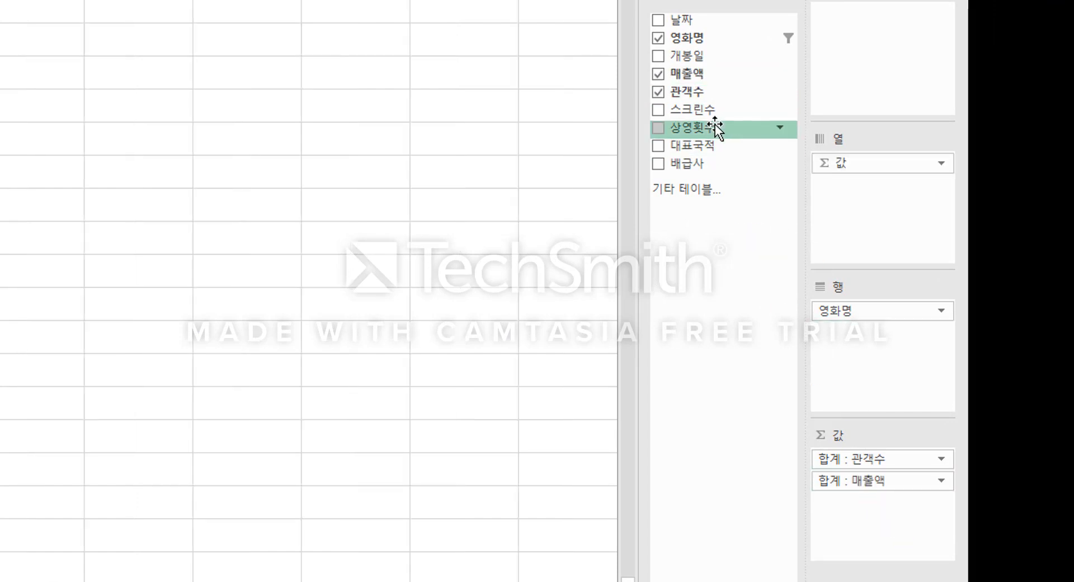
pyautogui.moveTo(699, 110); pyautogui.dragTo(895, 518)
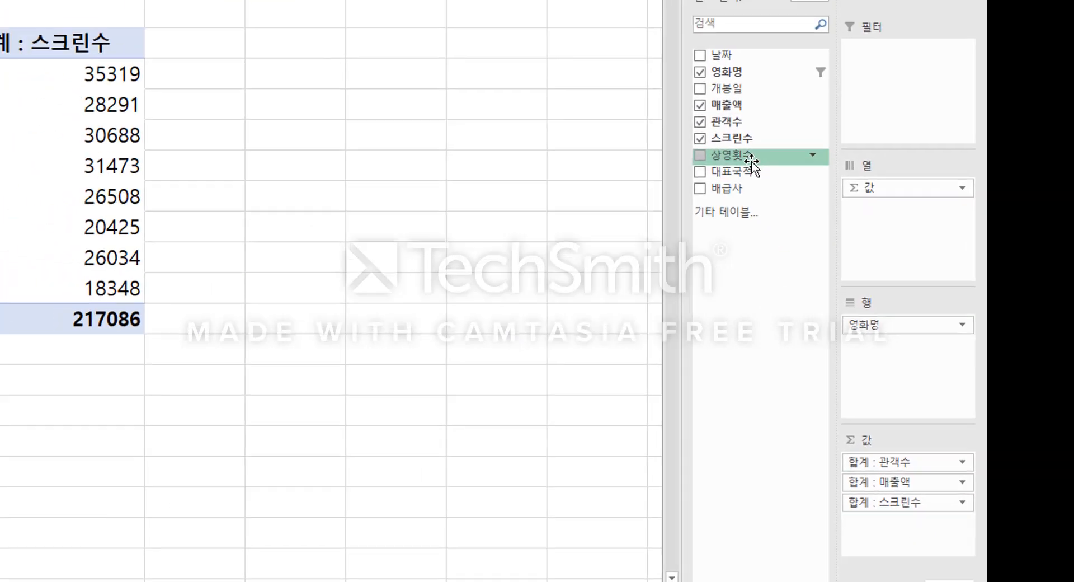
pyautogui.moveTo(751, 165); pyautogui.dragTo(897, 522)
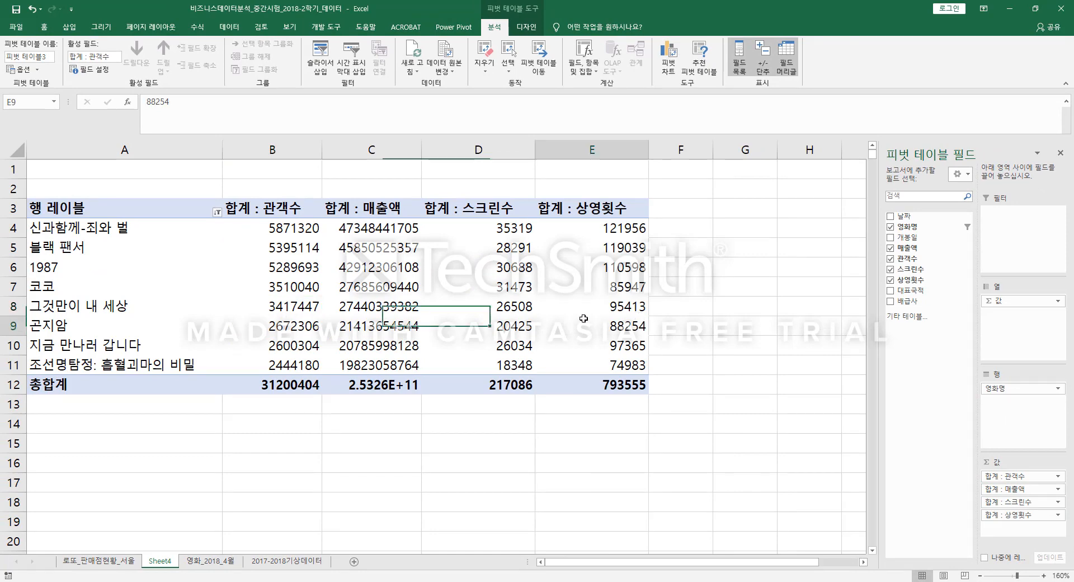
# Copy the whole pivot table, including headers and grand total, and paste it into the question 3 slide's empty placeholder in PowerPoint
pyautogui.moveTo(140, 216); pyautogui.dragTo(615, 386)
pyautogui.rightClick(458, 275)
pyautogui.click(494, 285)
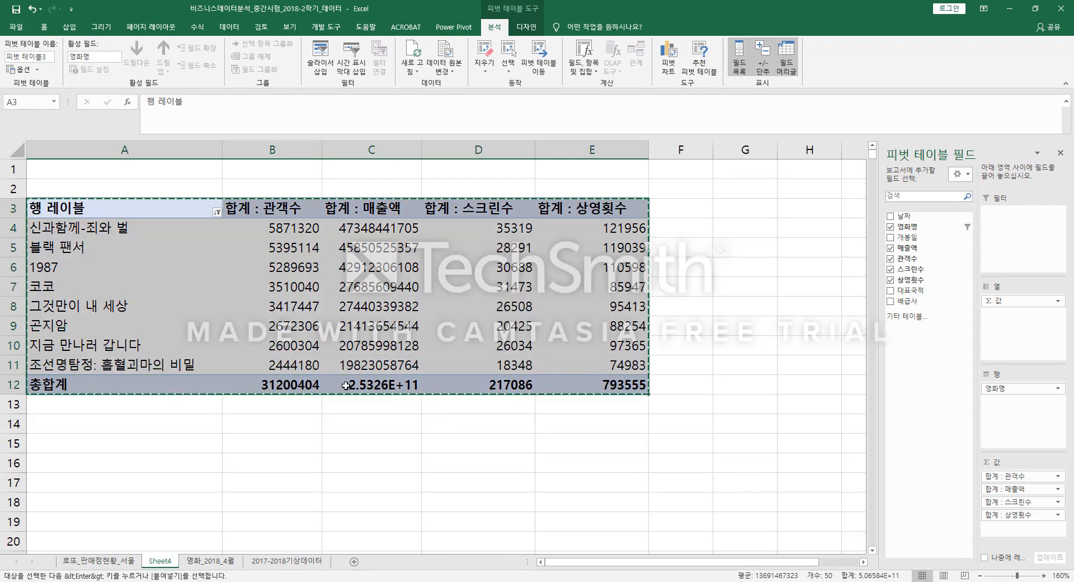
pyautogui.hotkey('alt', 'Tab')
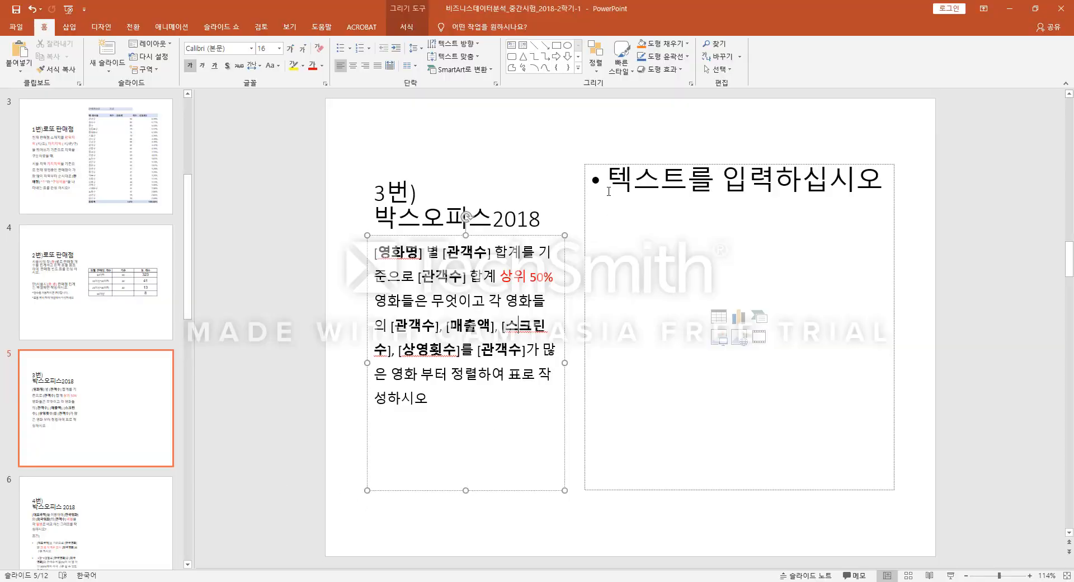
pyautogui.rightClick(608, 191)
pyautogui.click(646, 244)
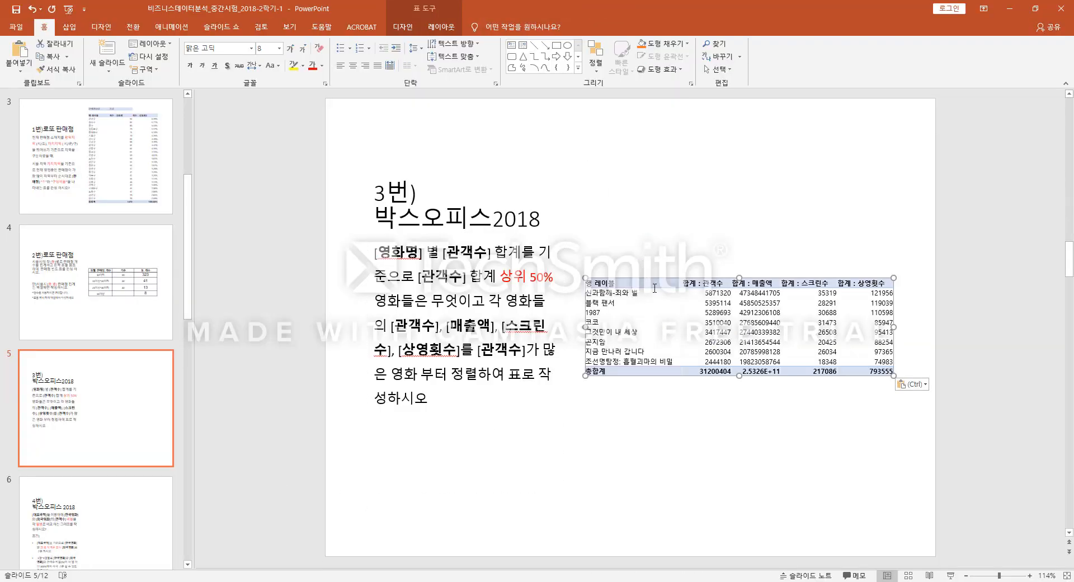
pyautogui.click(460, 397)
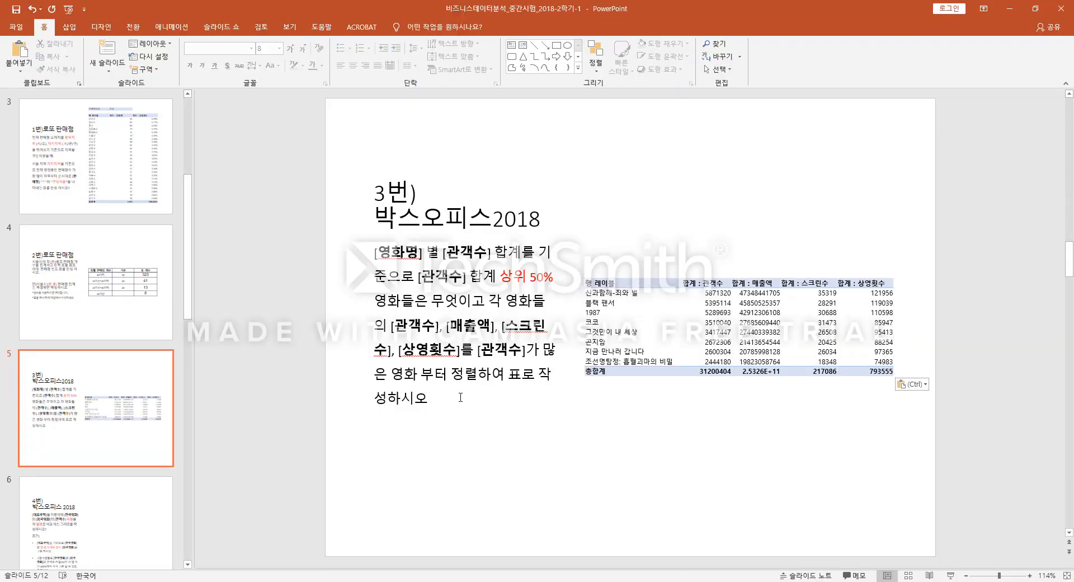
# Open the question 4 slide and examine its fields, its Korean versus foreign film classification and its month range conditions
pyautogui.click(137, 531)
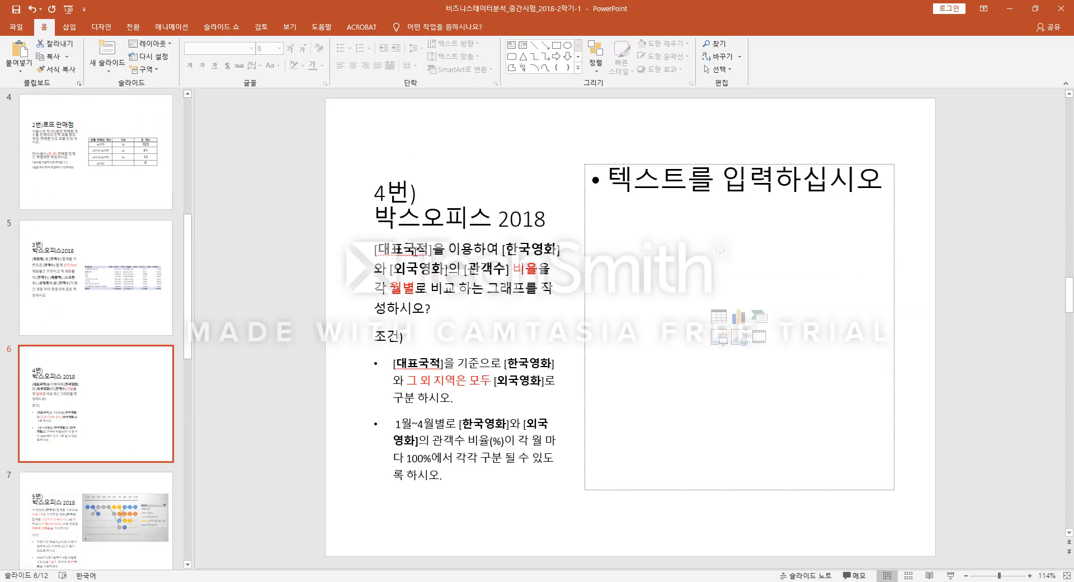
pyautogui.moveTo(383, 250); pyautogui.dragTo(417, 251)
pyautogui.moveTo(507, 250); pyautogui.dragTo(560, 250)
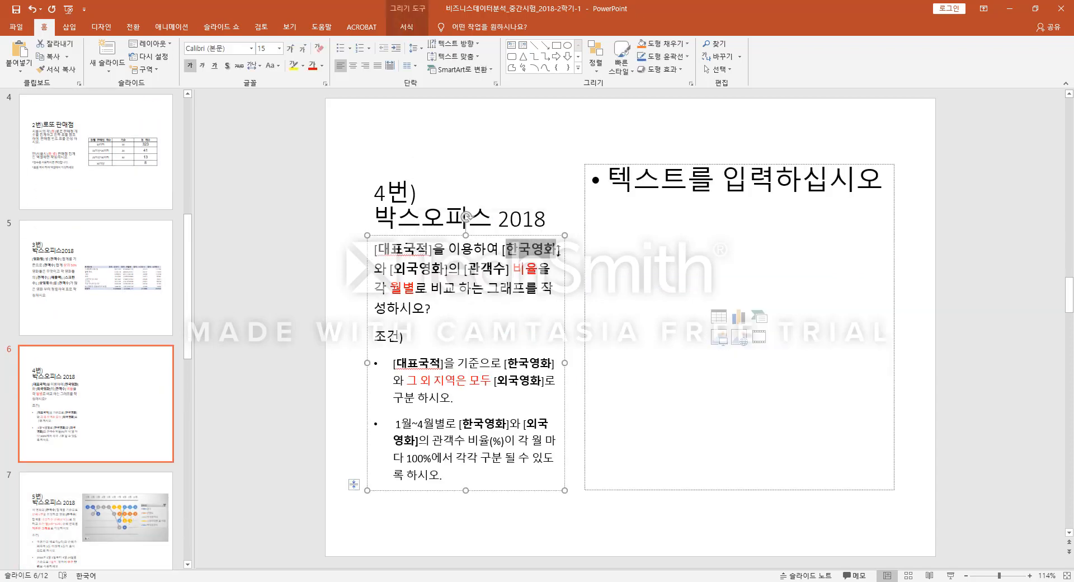
pyautogui.click(402, 271)
pyautogui.doubleClick(402, 271)
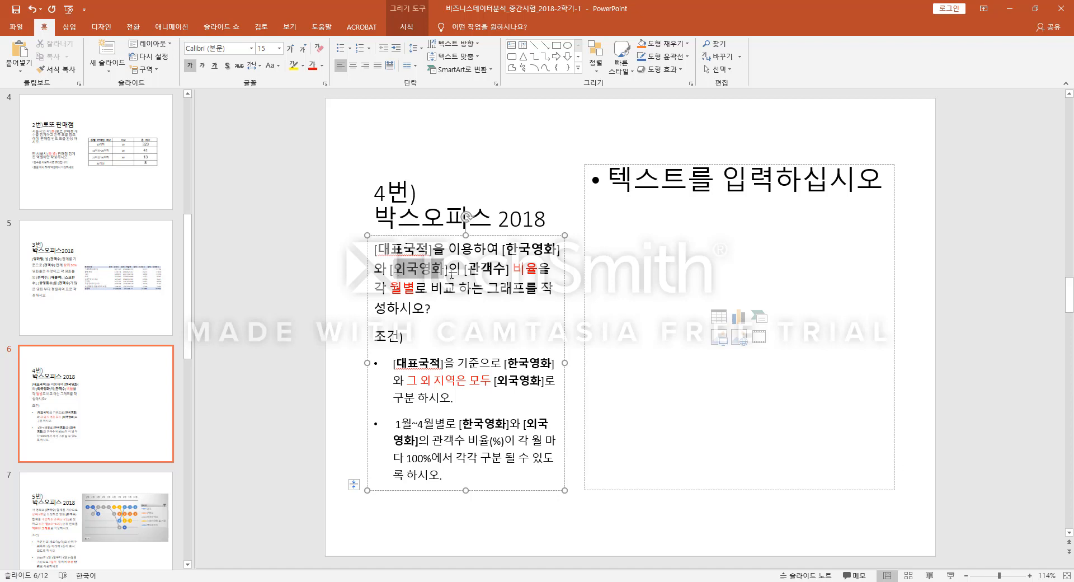
pyautogui.click(513, 316)
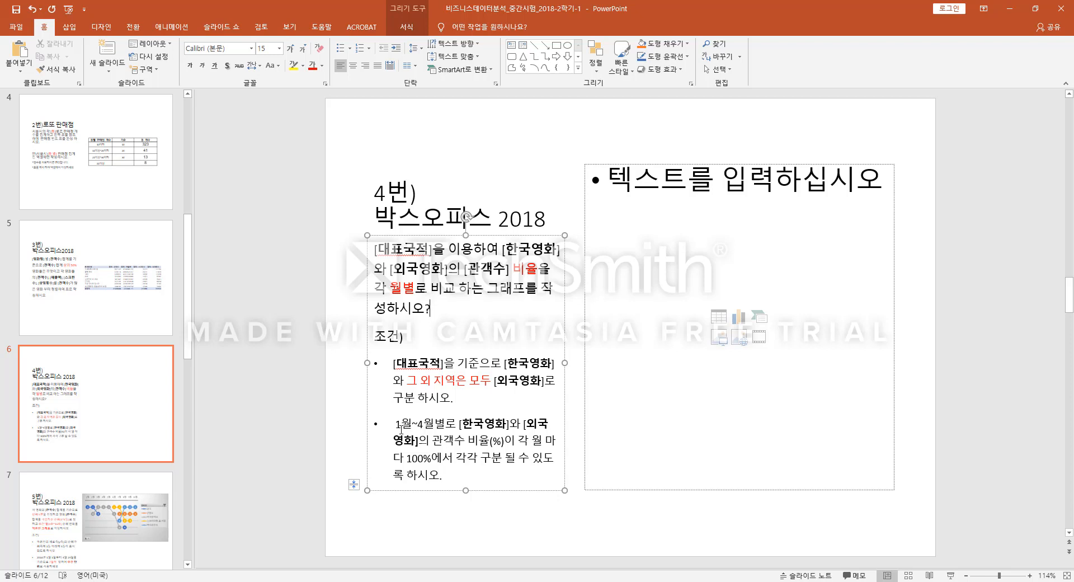
pyautogui.moveTo(395, 425); pyautogui.dragTo(435, 428)
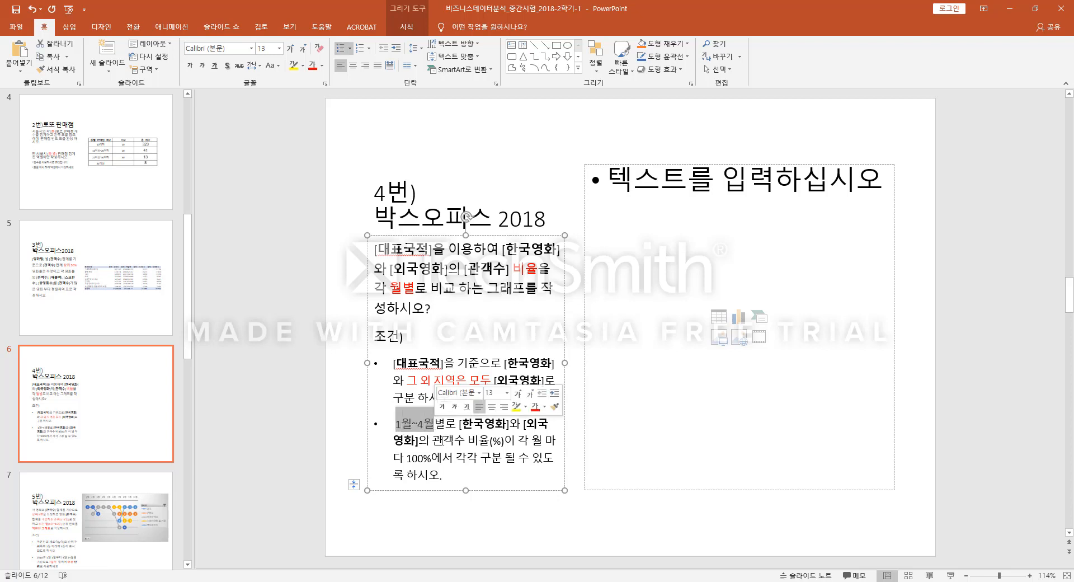
pyautogui.click(474, 325)
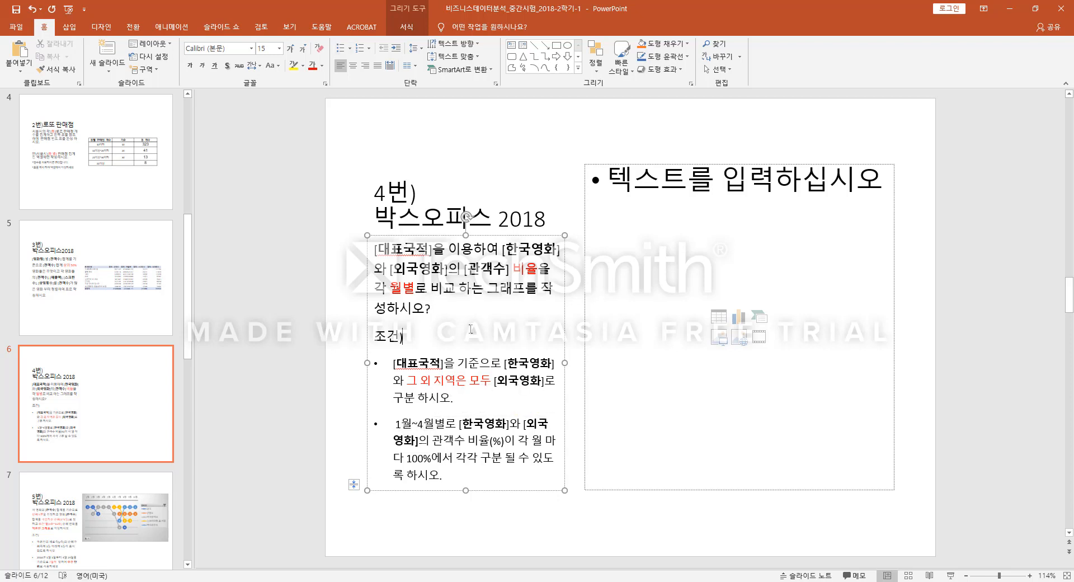
# Switch back to Excel and clear all fields and filters from the pivot table on Sheet4
pyautogui.click(314, 581)
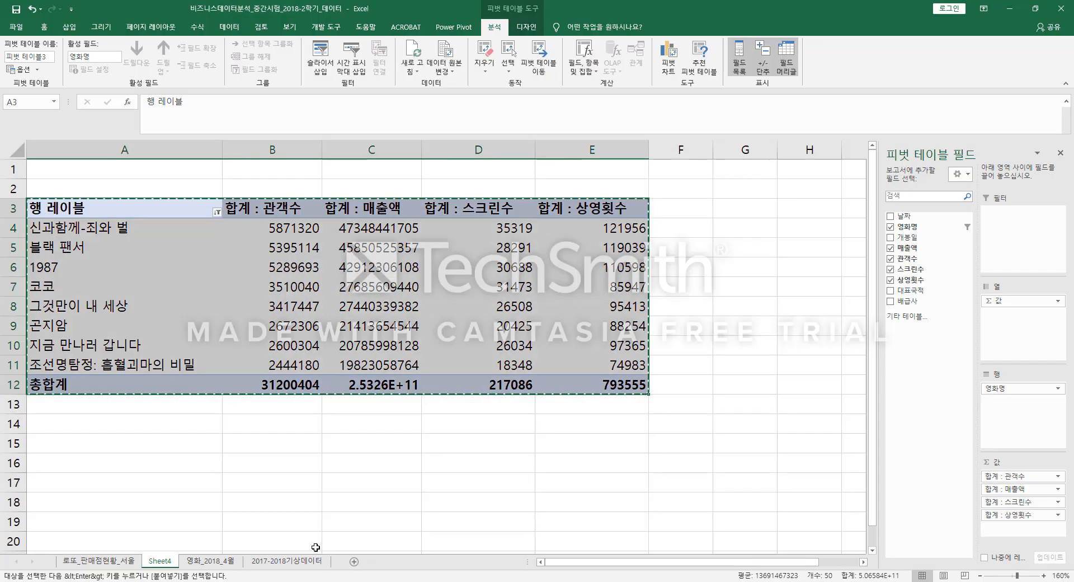
pyautogui.click(352, 329)
pyautogui.click(485, 62)
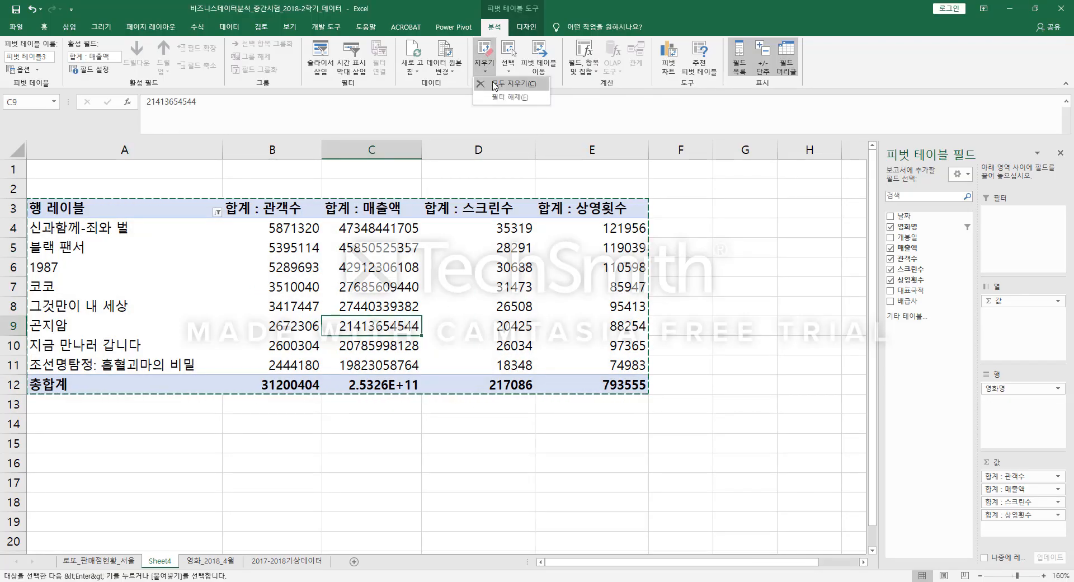
pyautogui.click(490, 97)
pyautogui.click(297, 295)
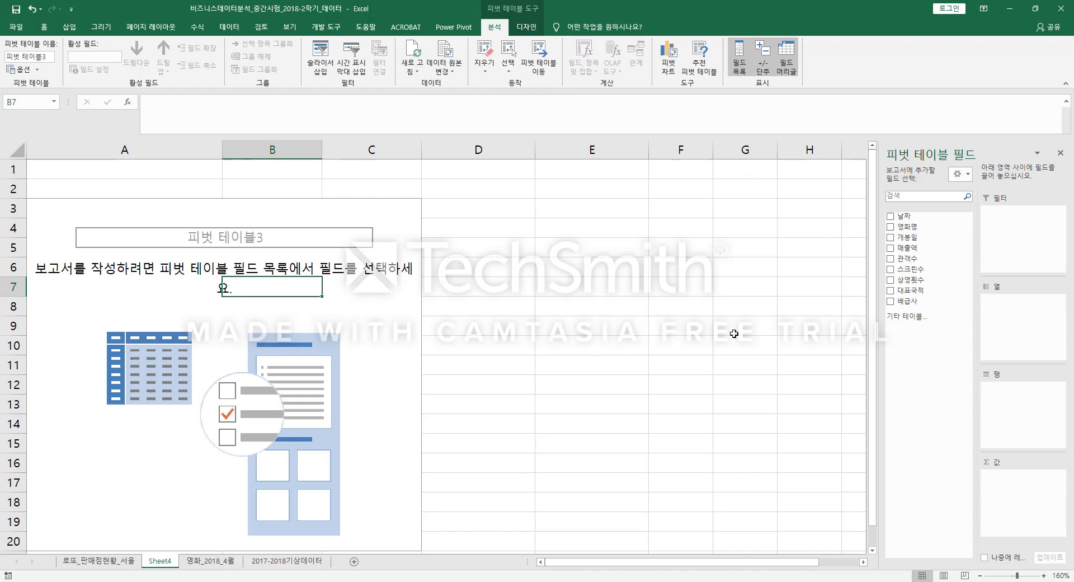
# Add 대표국적 to the pivot table rows and look through the list of countries
pyautogui.click(921, 290)
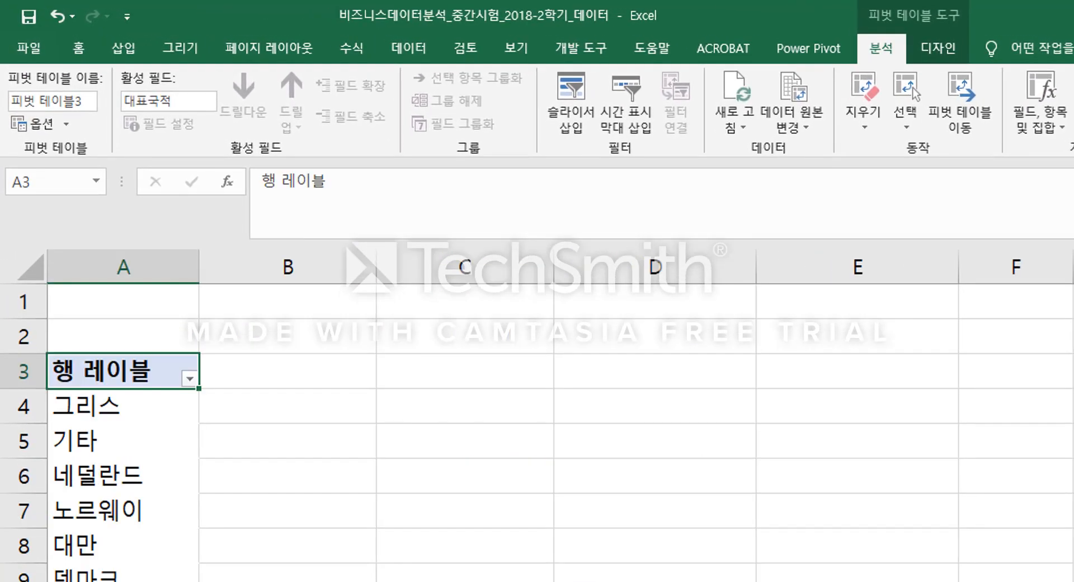
pyautogui.scroll(-8, 112, 517)
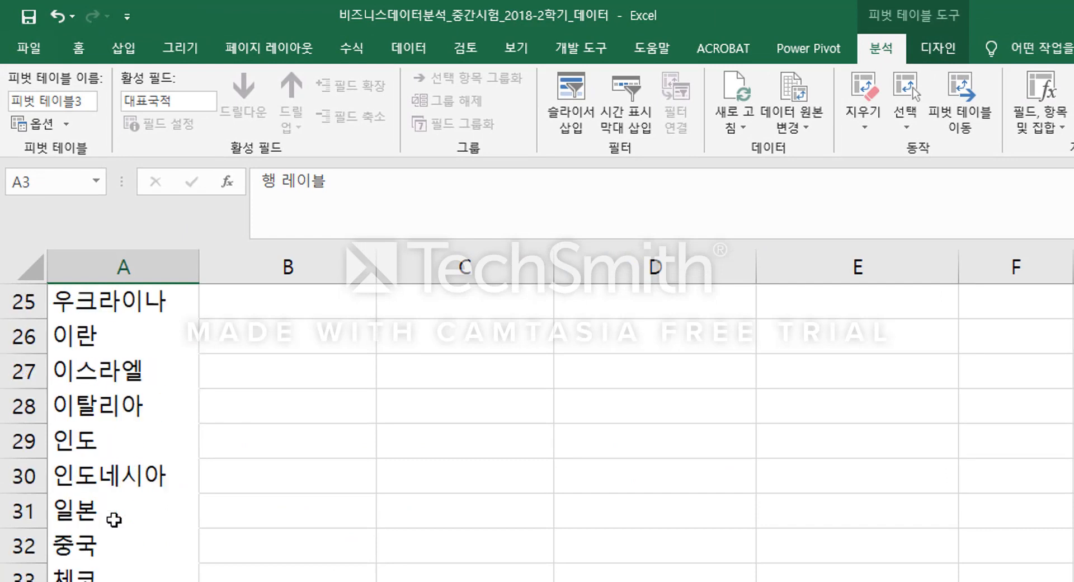
pyautogui.scroll(8, 116, 514)
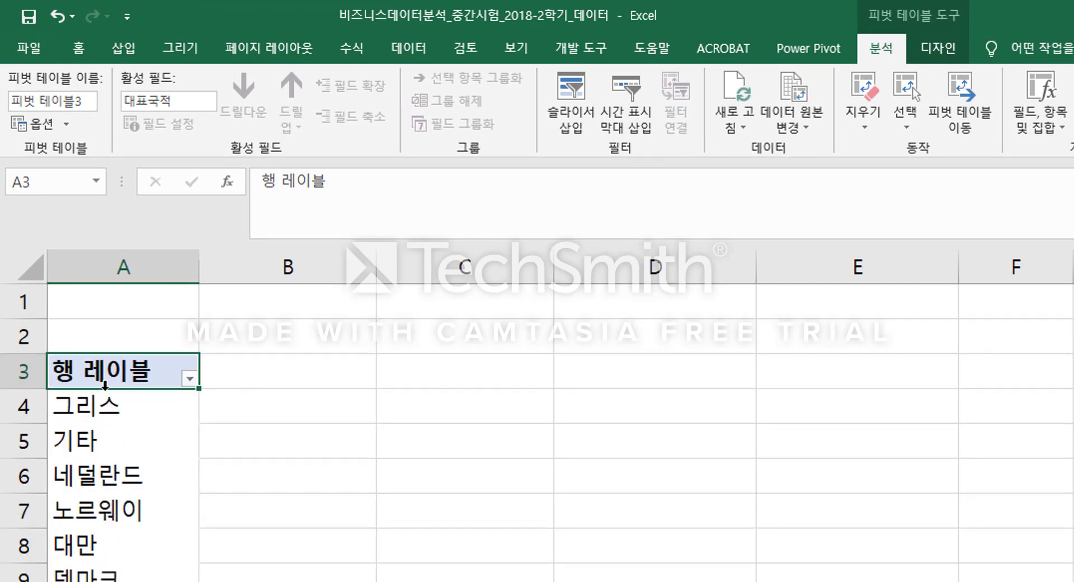
# Select every 대표국적 item except 한국, including the blank item, and group them together
pyautogui.click(102, 415)
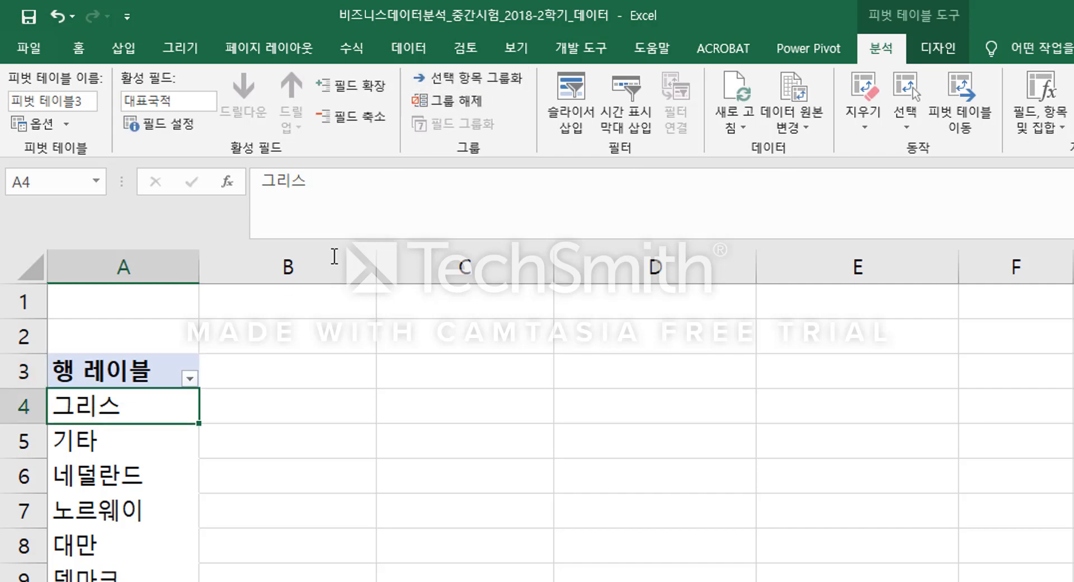
pyautogui.moveTo(94, 407); pyautogui.dragTo(64, 398)
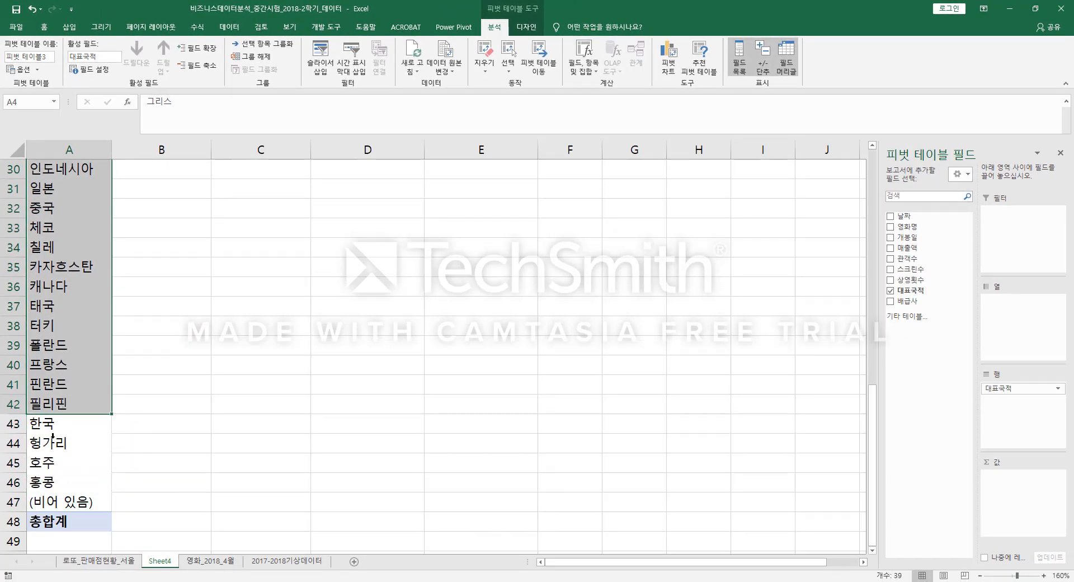
pyautogui.click(52, 436)
pyautogui.click(49, 424)
pyautogui.moveTo(51, 442); pyautogui.dragTo(54, 501)
pyautogui.moveTo(54, 349); pyautogui.dragTo(66, 226)
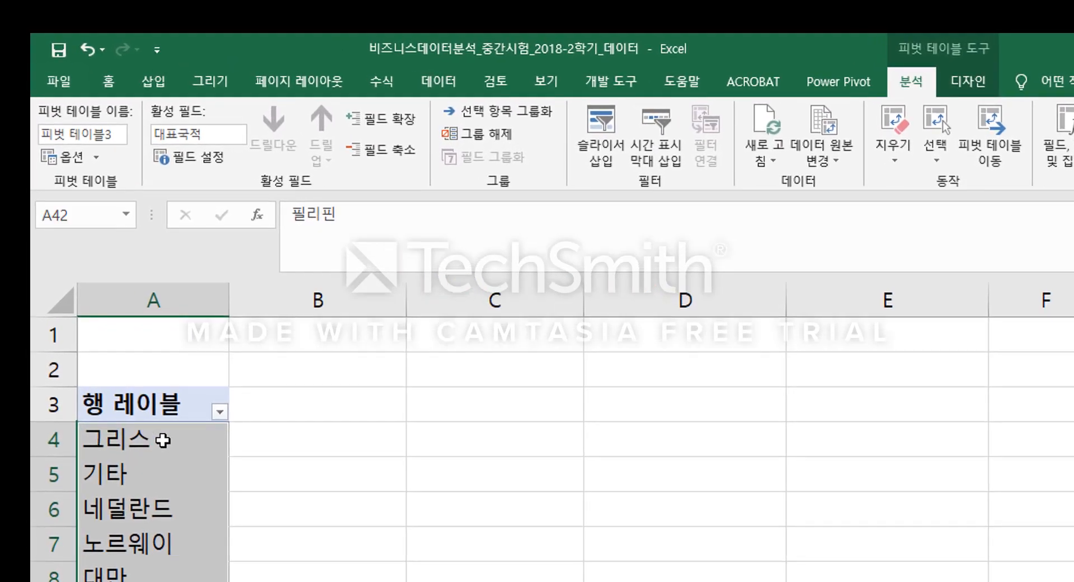
pyautogui.click(395, 83)
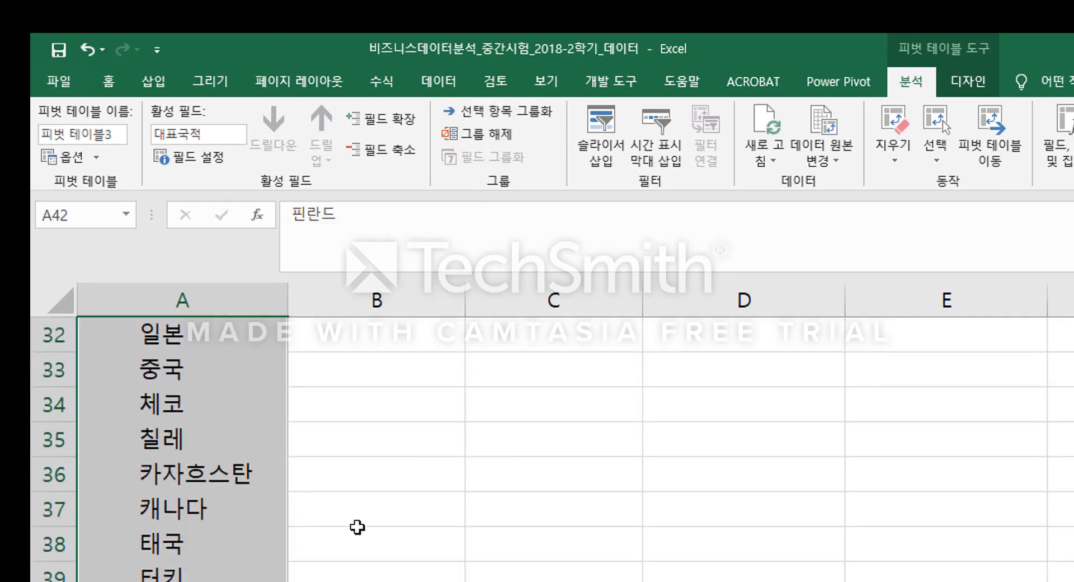
# Collapse the new 그룹1 group and the 한국 group in the row labels
pyautogui.scroll(10, 157, 560)
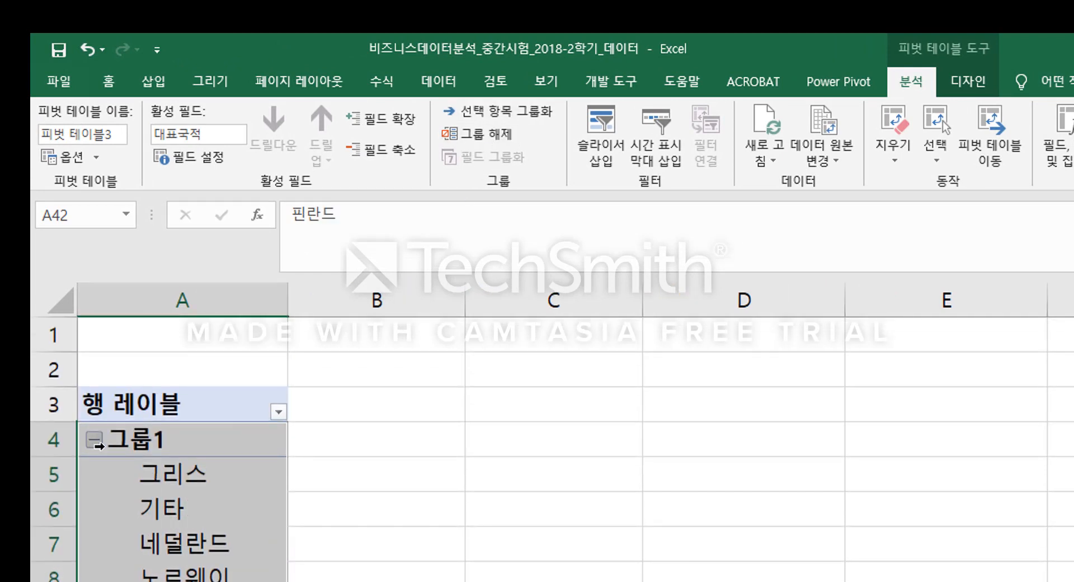
pyautogui.click(94, 440)
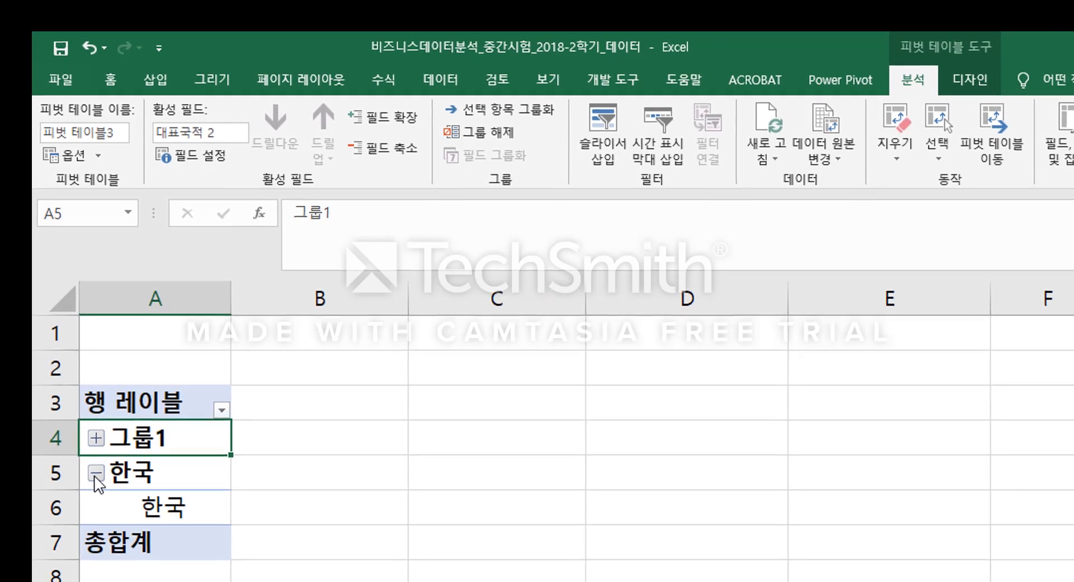
pyautogui.click(96, 473)
# Rename the 그룹1 label in the pivot table rows to 외국영화
pyautogui.click(156, 438)
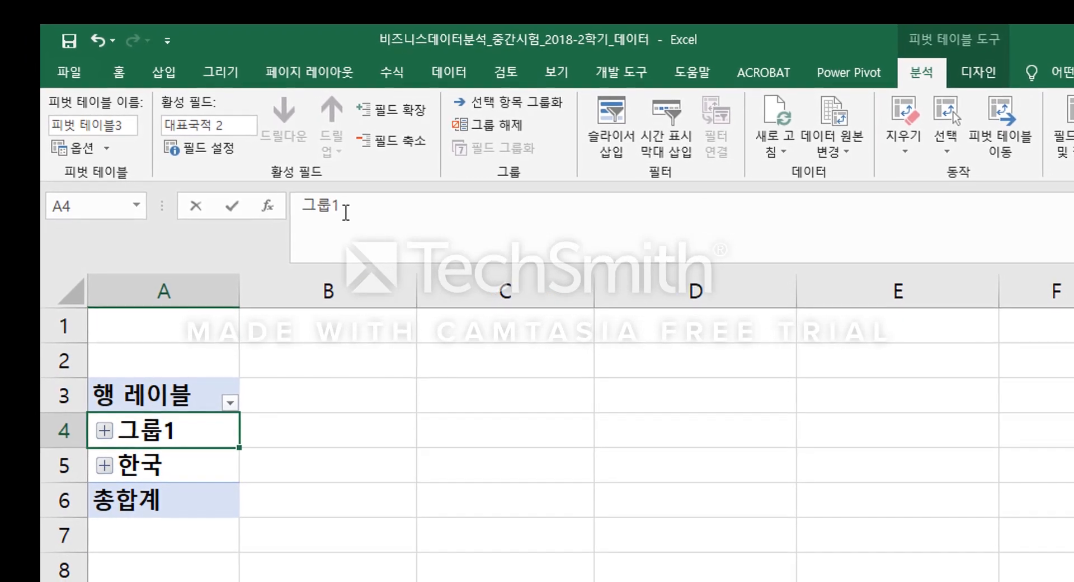
pyautogui.moveTo(346, 213); pyautogui.dragTo(300, 205)
pyautogui.write('외')
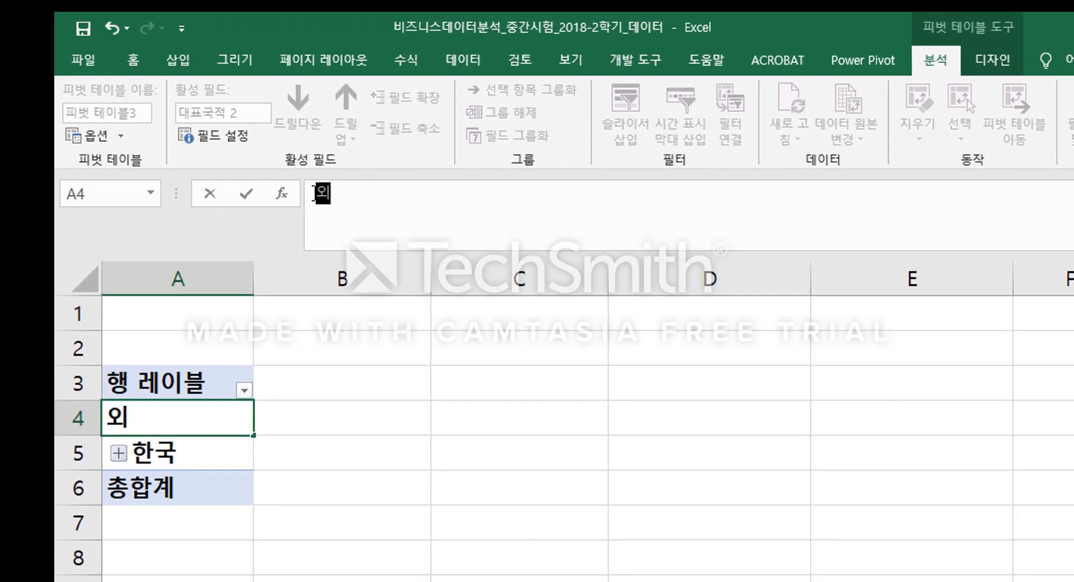
pyautogui.write('국')
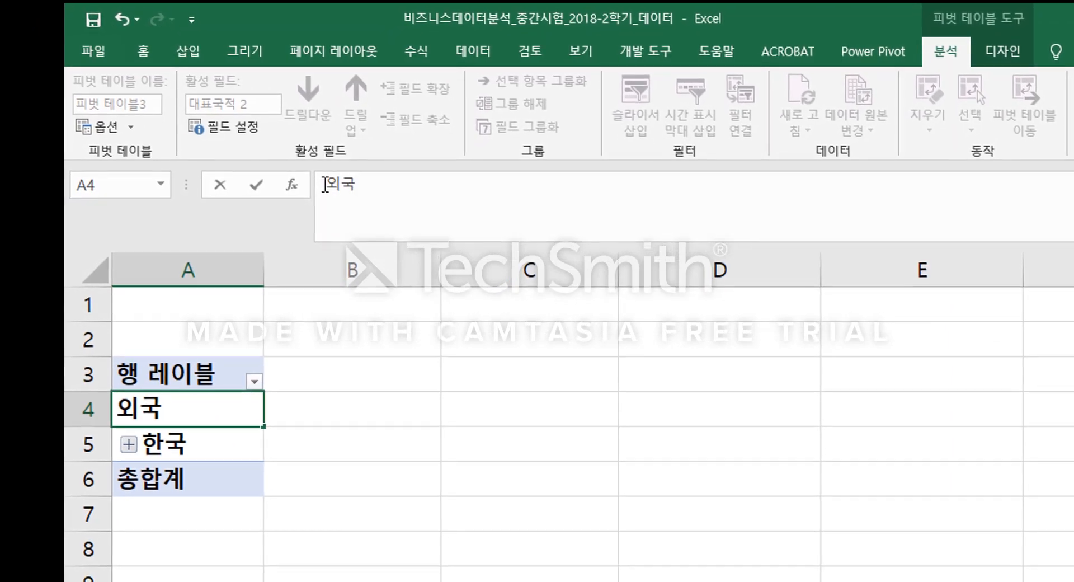
pyautogui.write('영화')
pyautogui.press('Return')
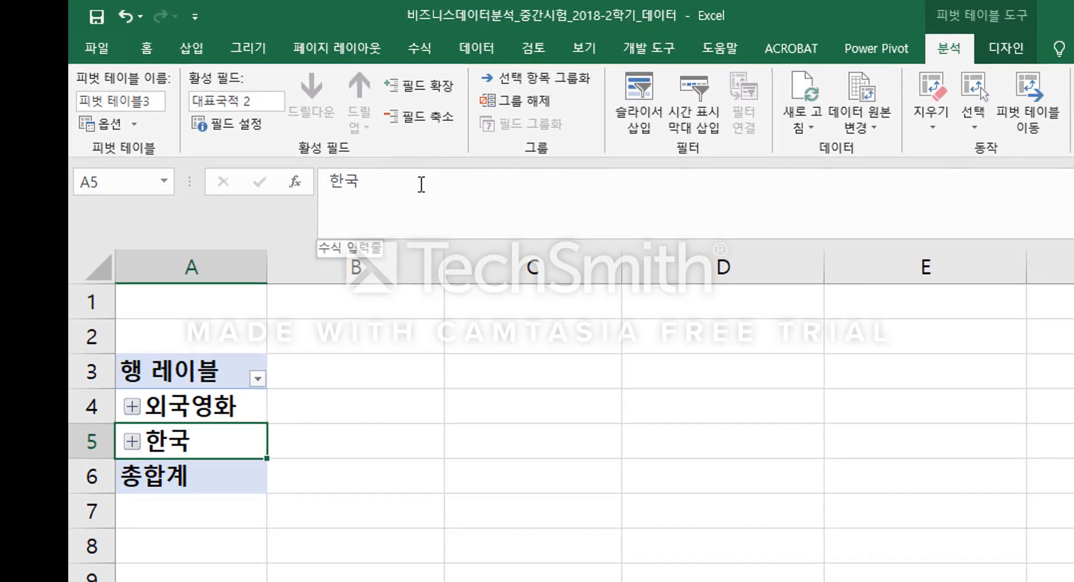
# Rename the 한국 group label in cell A5 to 한국영화
pyautogui.click(420, 184)
pyautogui.write('영화')
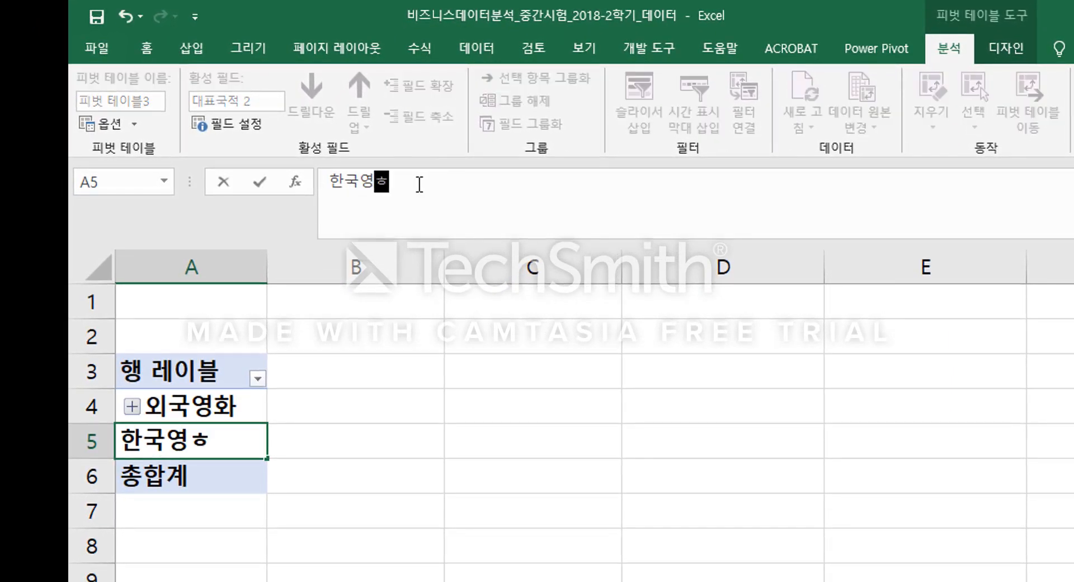
pyautogui.press('Return')
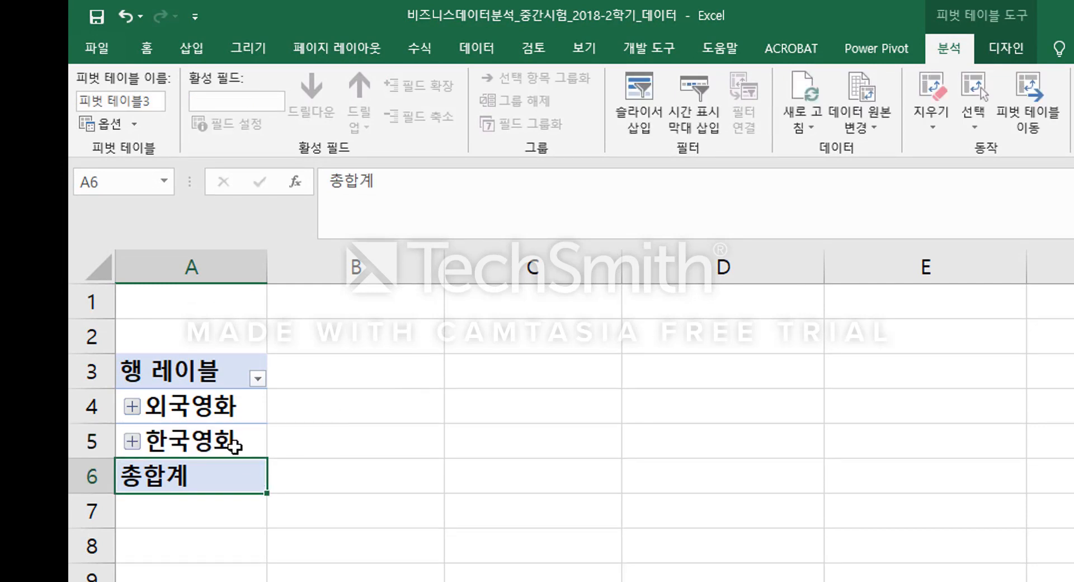
pyautogui.click(234, 448)
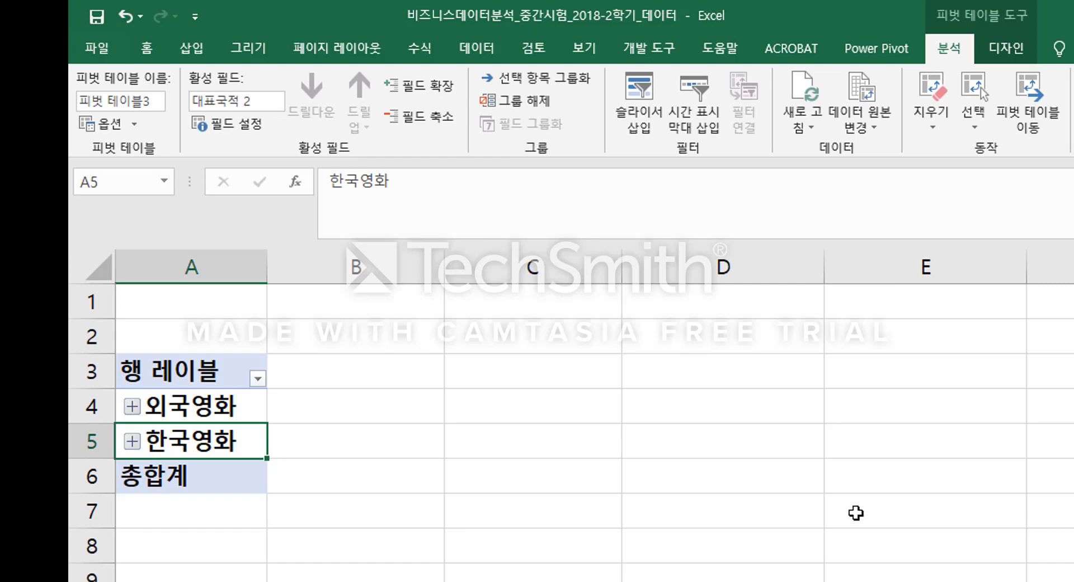
# Expand the 외국영화 group to check its member countries and collapse it again
pyautogui.click(124, 409)
pyautogui.click(132, 406)
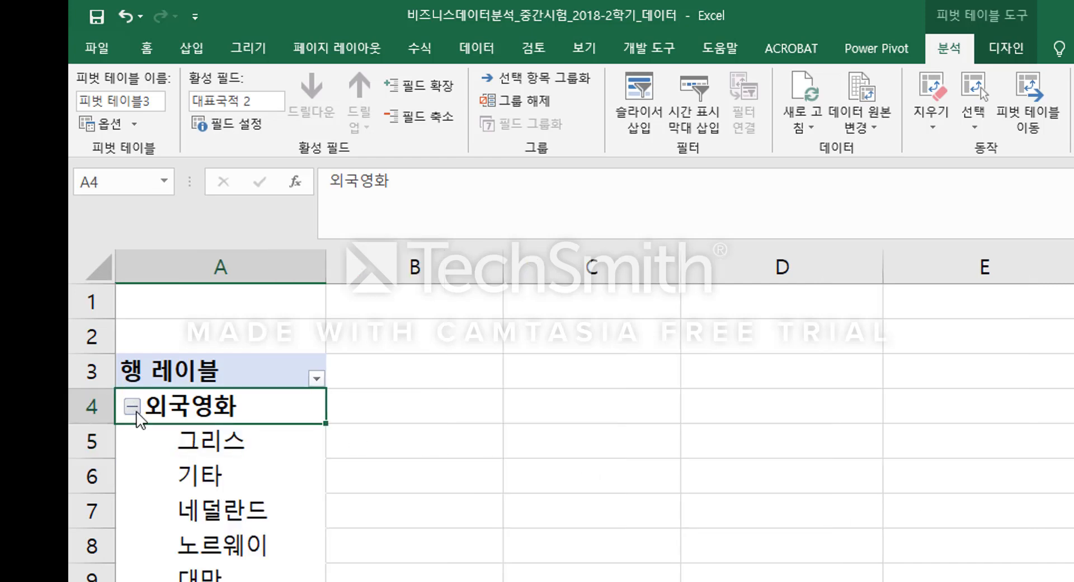
pyautogui.click(132, 406)
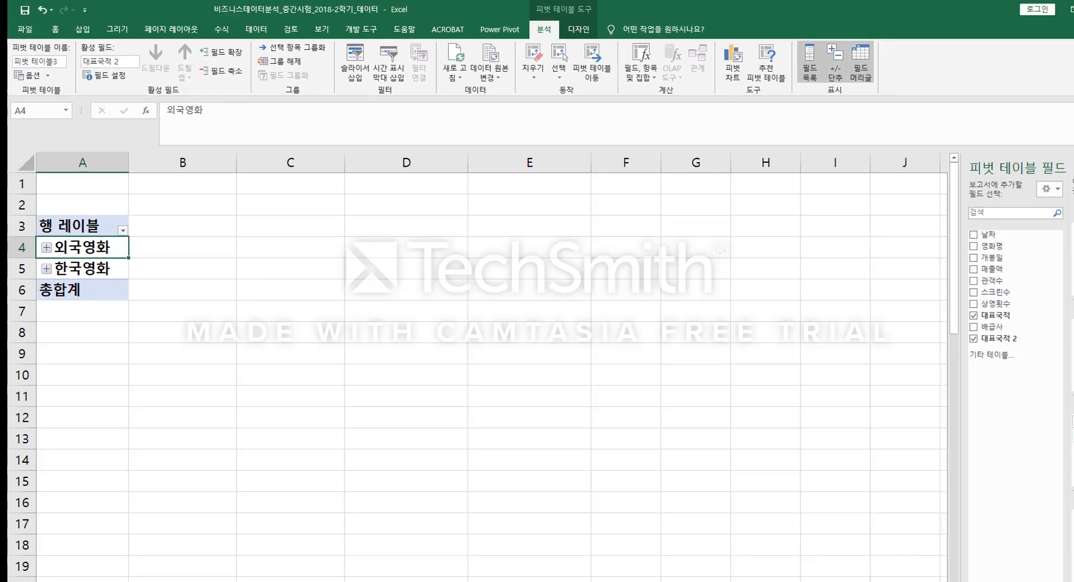
# Remove 대표국적 from the rows, keeping 대표국적 2, and add 관객수 as the summed values
pyautogui.moveTo(1006, 401); pyautogui.dragTo(924, 415)
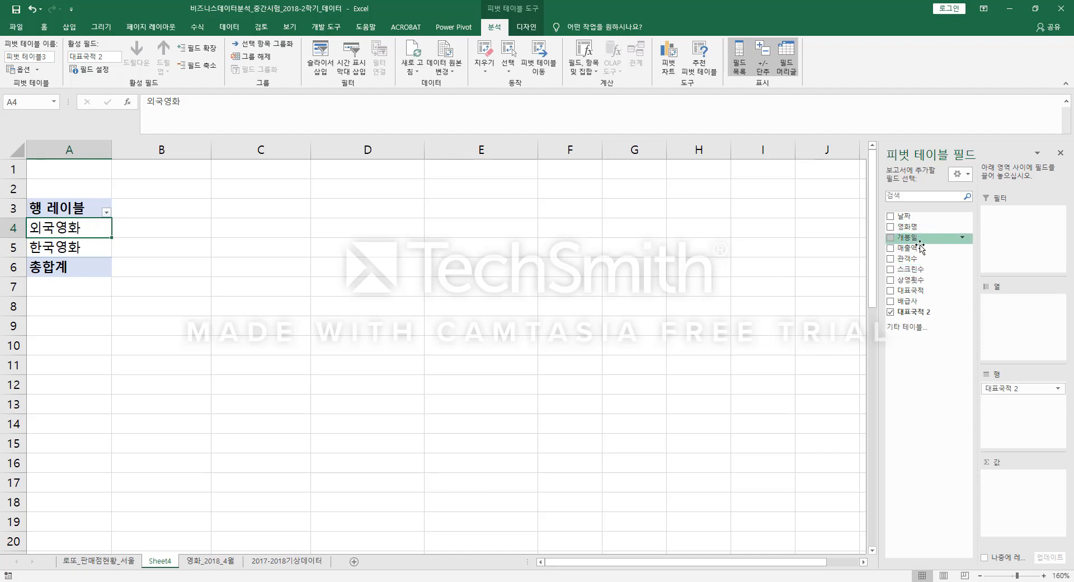
pyautogui.moveTo(915, 260); pyautogui.dragTo(1017, 508)
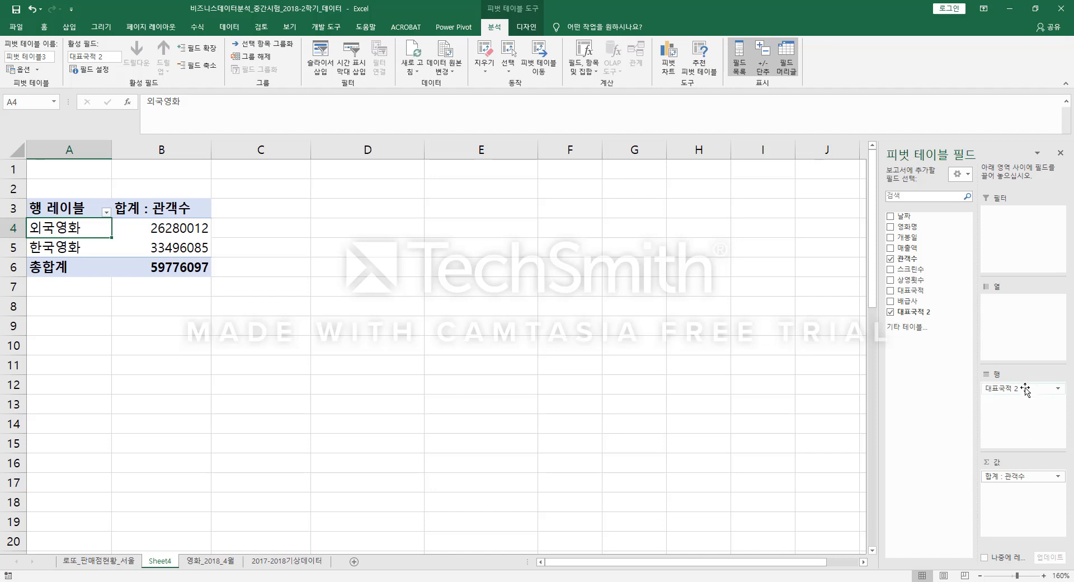
# Remove 대표국적 2 and 관객수 from the pivot table and add 날짜 to the rows
pyautogui.moveTo(1024, 389); pyautogui.dragTo(944, 394)
pyautogui.moveTo(1017, 476); pyautogui.dragTo(965, 472)
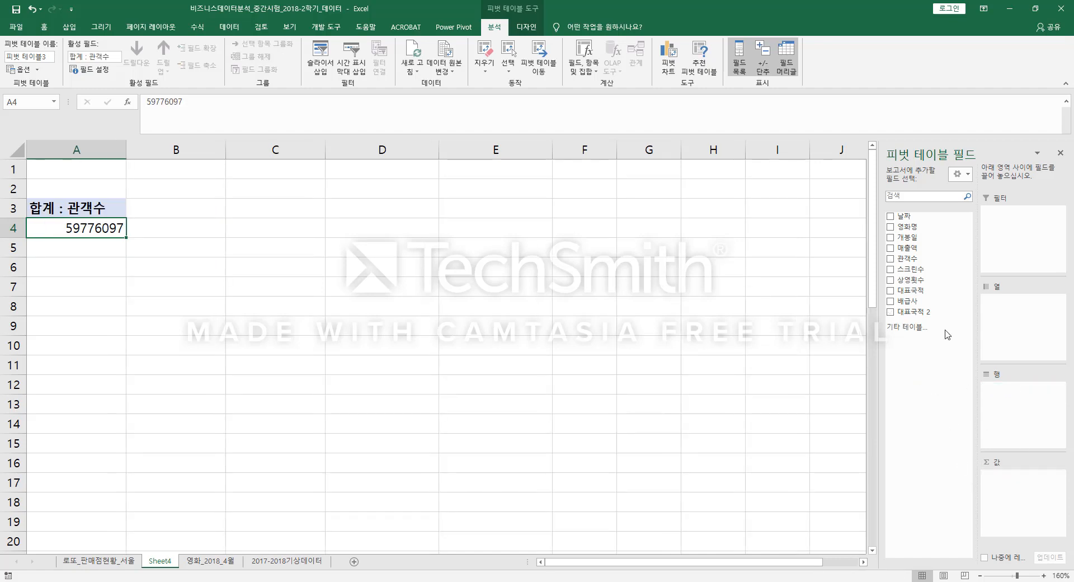
pyautogui.moveTo(903, 216); pyautogui.dragTo(1001, 411)
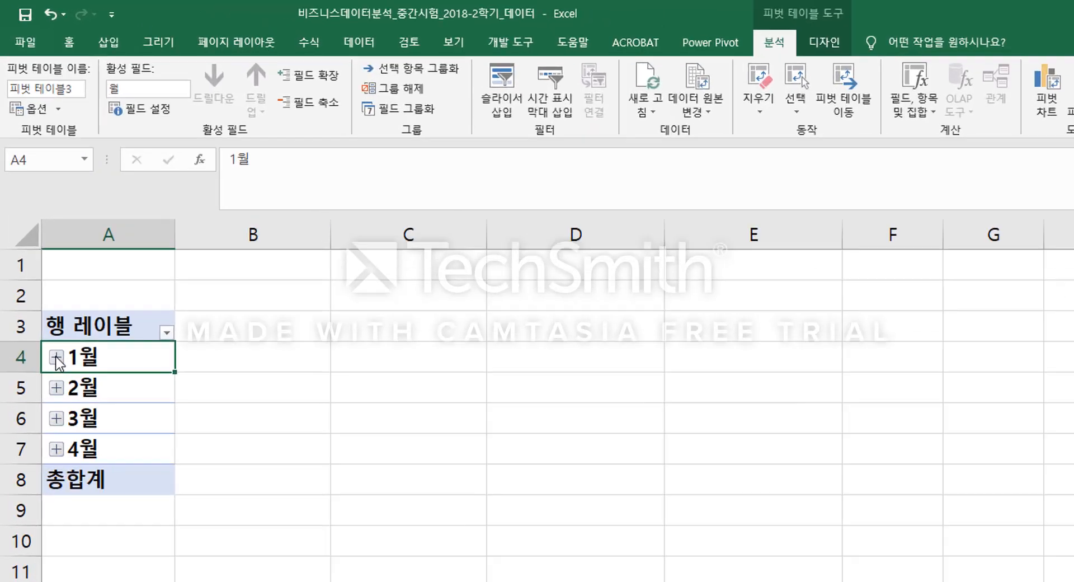
# Expand 1월 and check which units the 날짜 field is grouped by
pyautogui.click(56, 357)
pyautogui.press('Down')
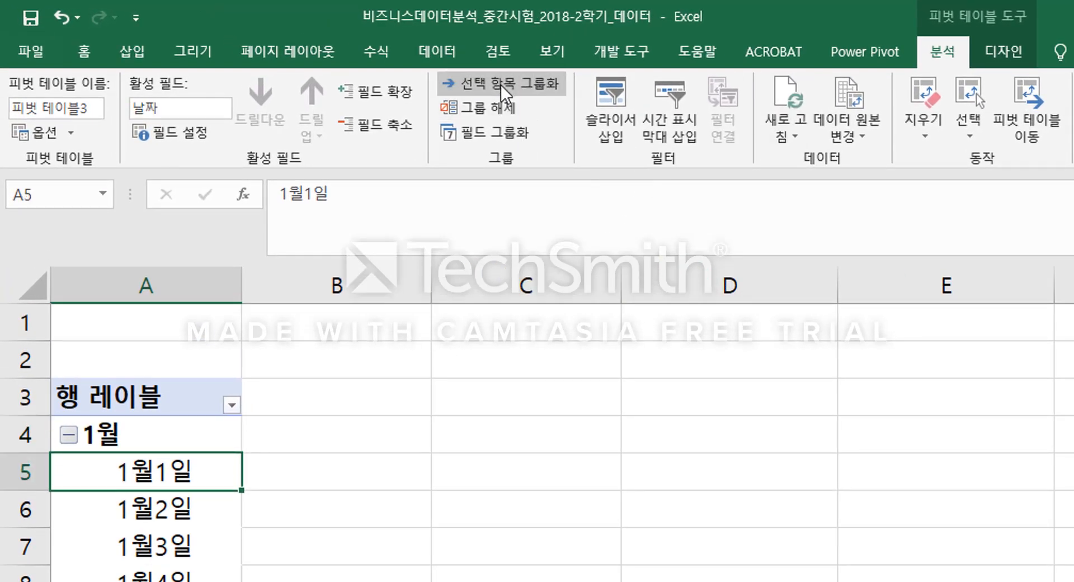
pyautogui.click(506, 92)
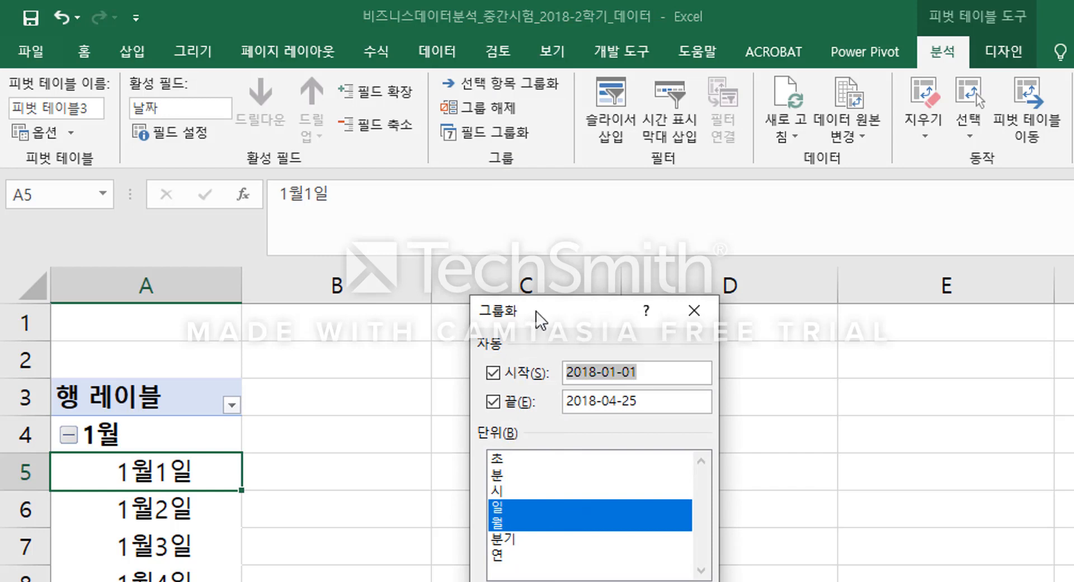
pyautogui.moveTo(536, 318); pyautogui.dragTo(447, 312)
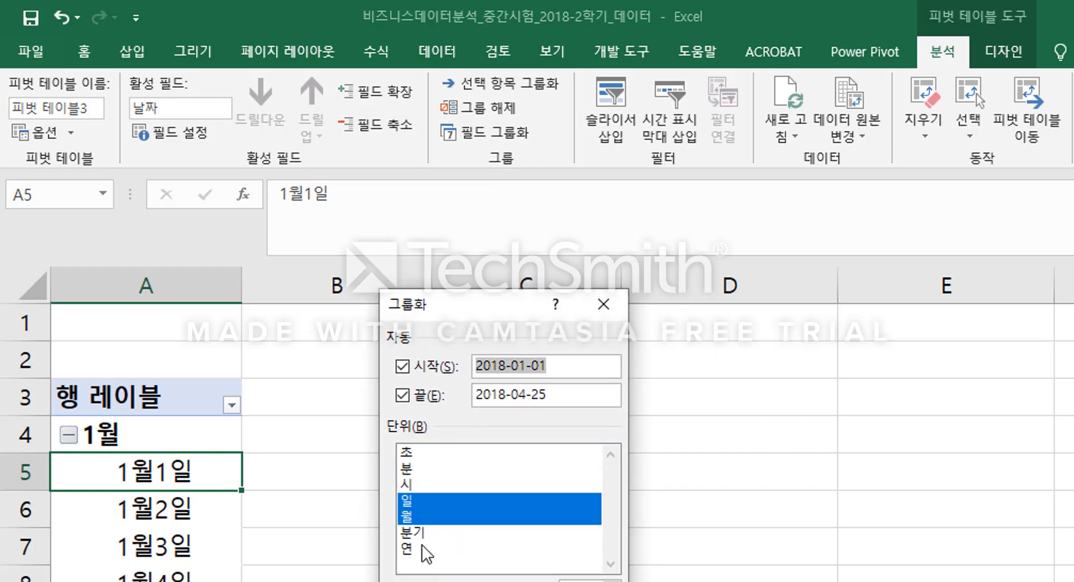
pyautogui.doubleClick(415, 515)
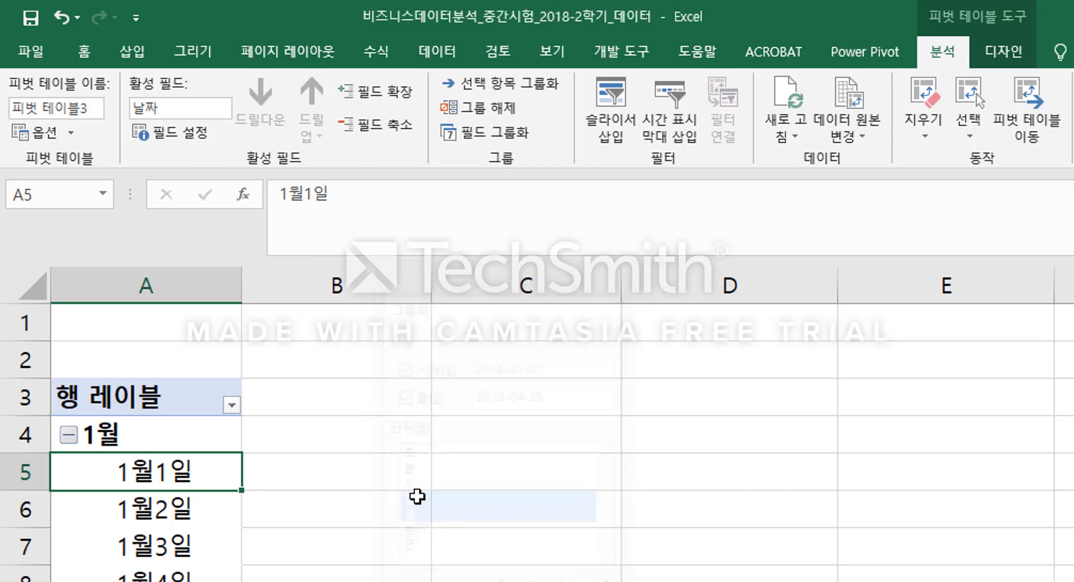
pyautogui.click(417, 496)
pyautogui.click(147, 495)
pyautogui.click(148, 484)
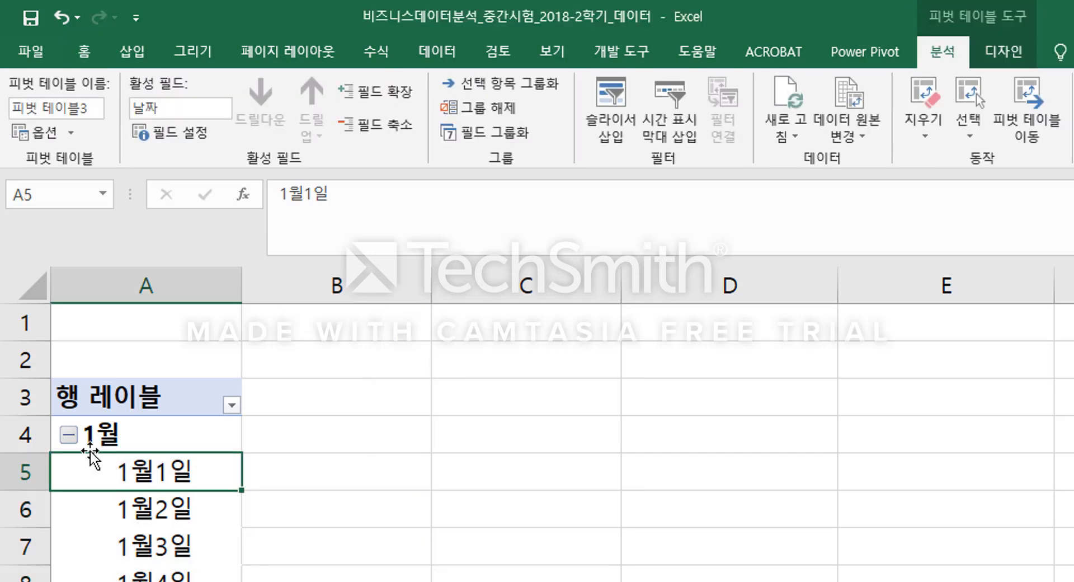
# Collapse the month groups from 1월 to 4월 in the row labels
pyautogui.click(69, 434)
pyautogui.click(68, 472)
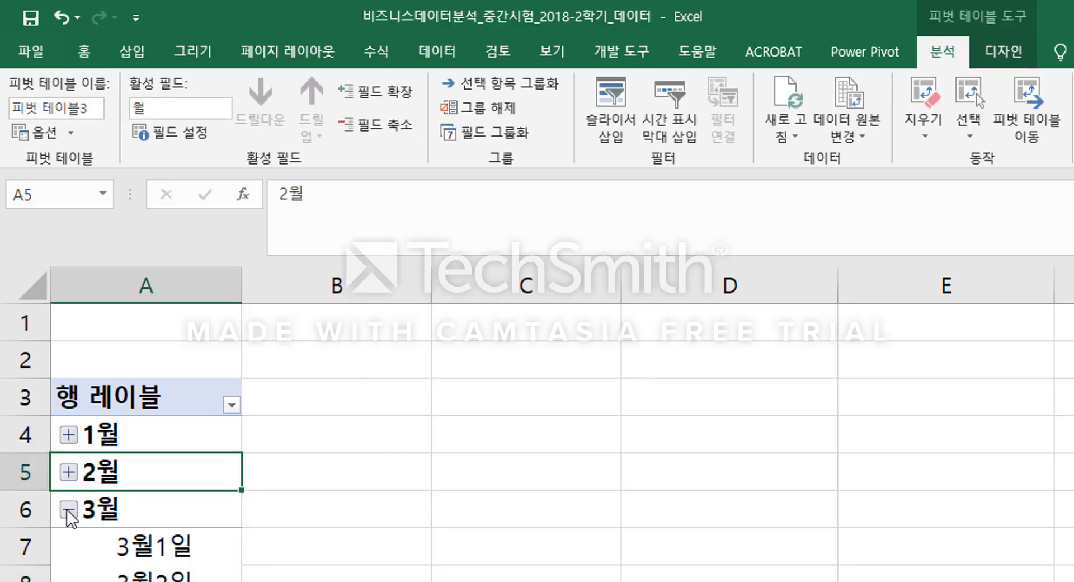
pyautogui.click(68, 509)
pyautogui.click(68, 545)
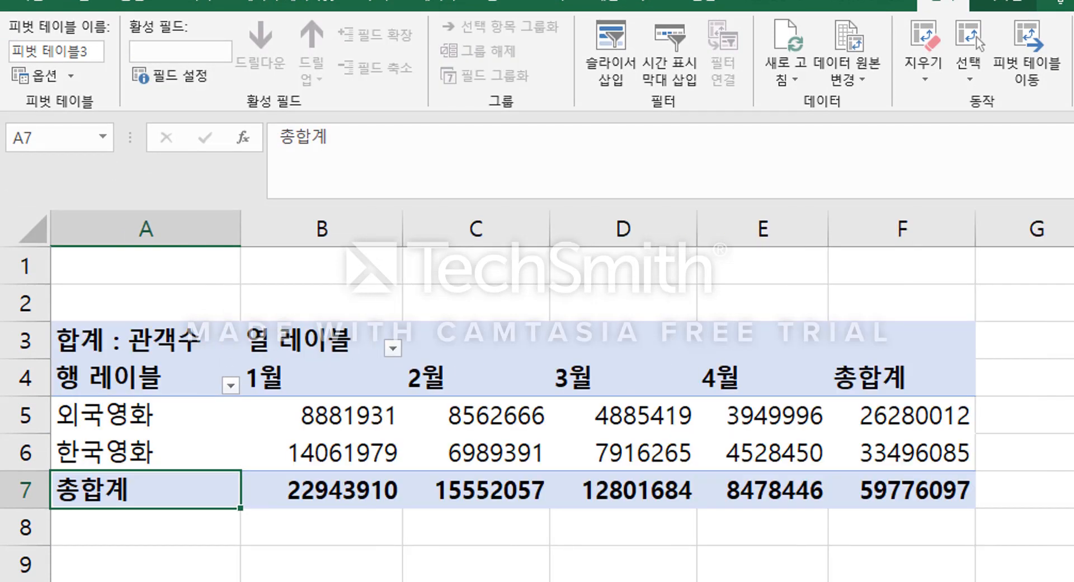
# Show the monthly 관객수 values of 외국영화 and 한국영화 as percentages of the column total
pyautogui.click(654, 454)
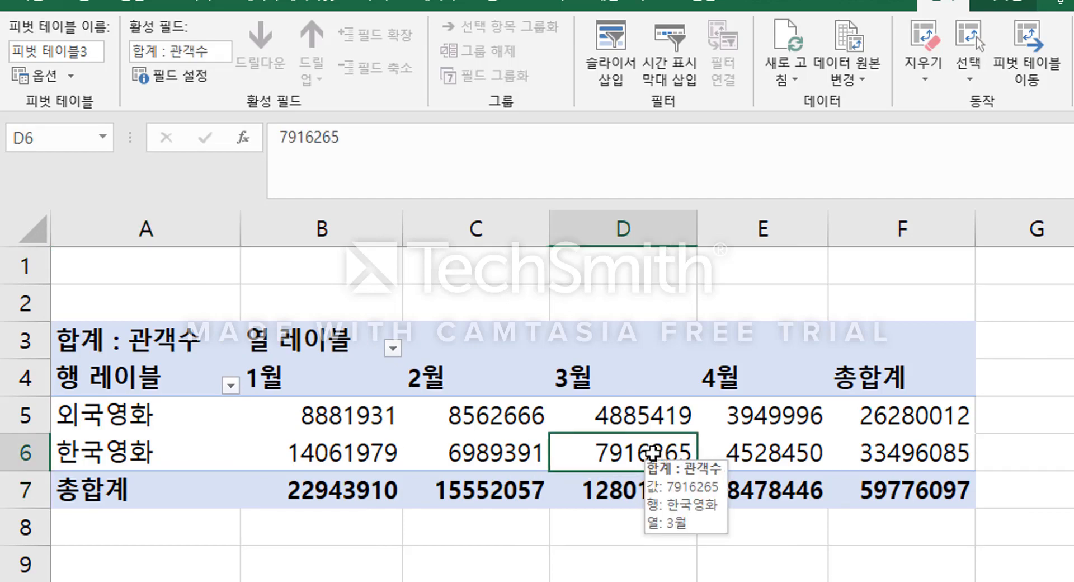
pyautogui.click(600, 413)
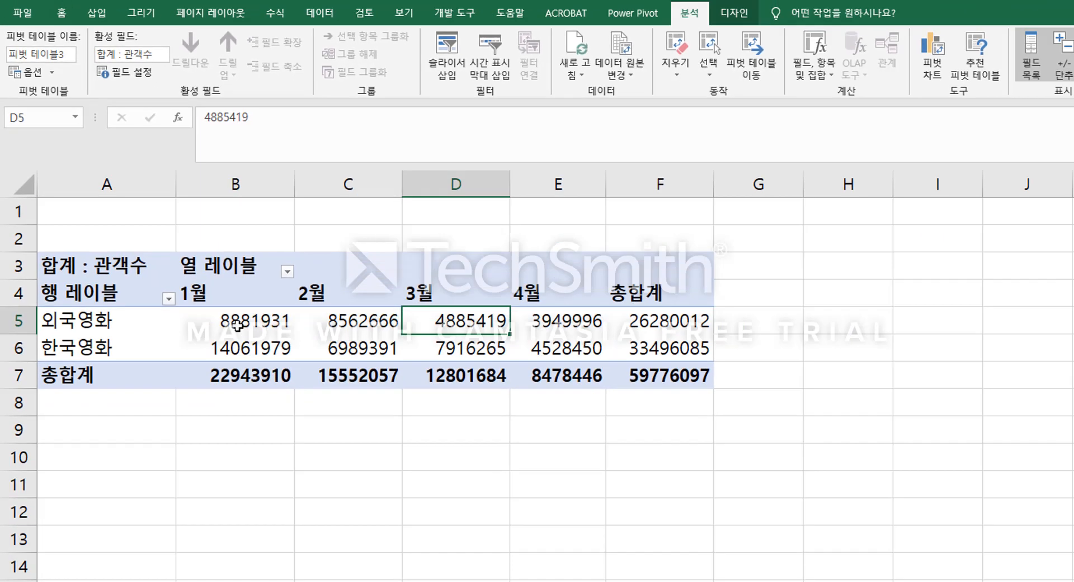
pyautogui.moveTo(238, 324); pyautogui.dragTo(236, 372)
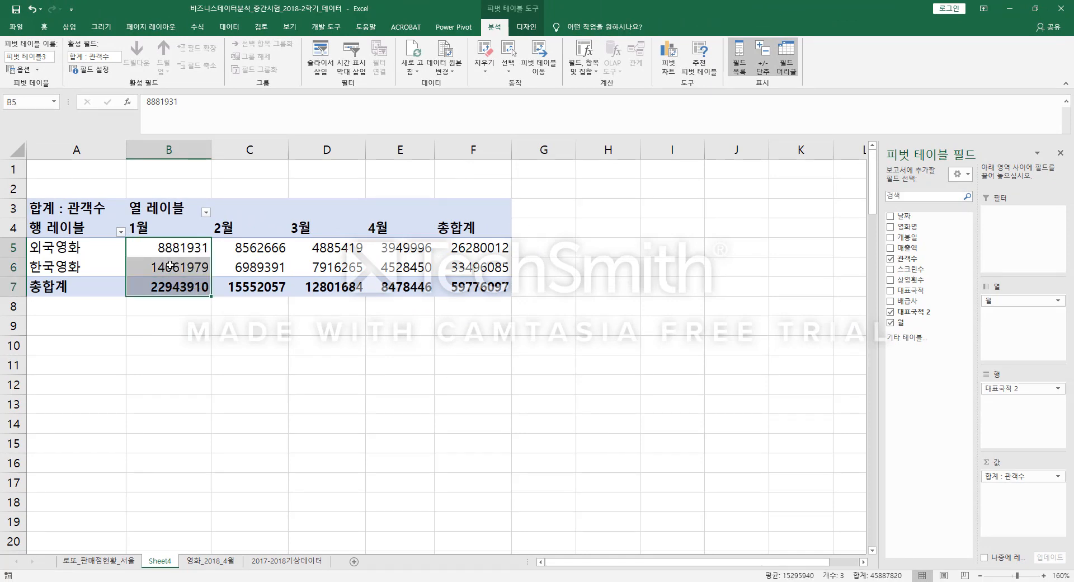
pyautogui.rightClick(165, 248)
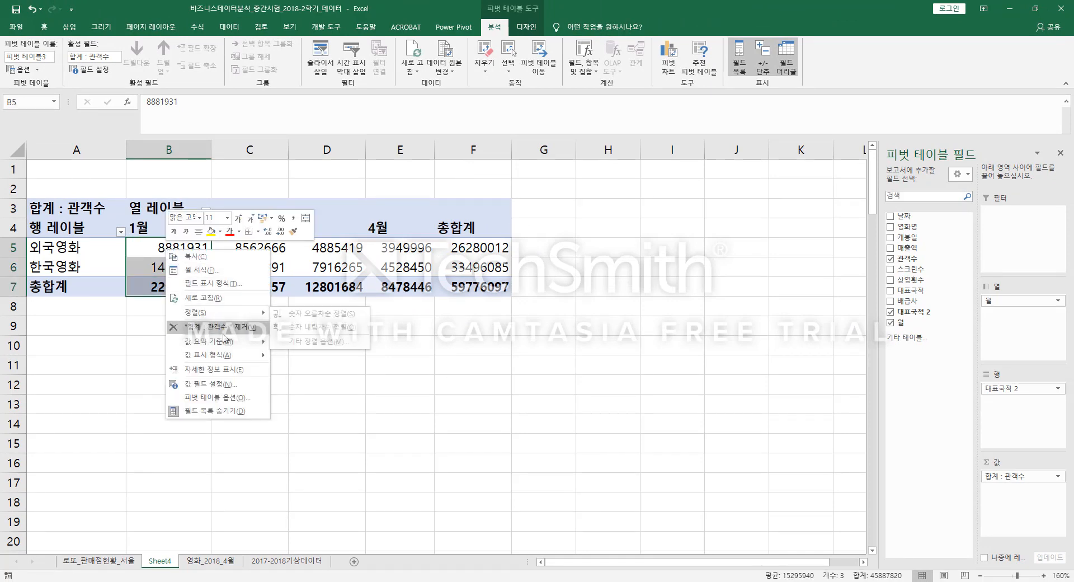
pyautogui.moveTo(235, 355)
pyautogui.click(302, 384)
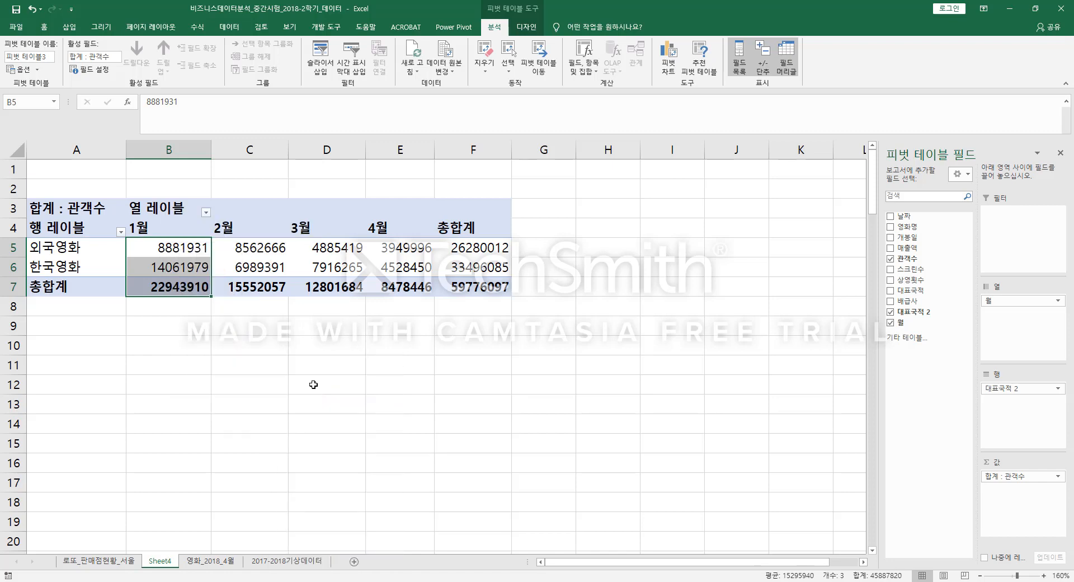
pyautogui.moveTo(171, 247); pyautogui.dragTo(177, 286)
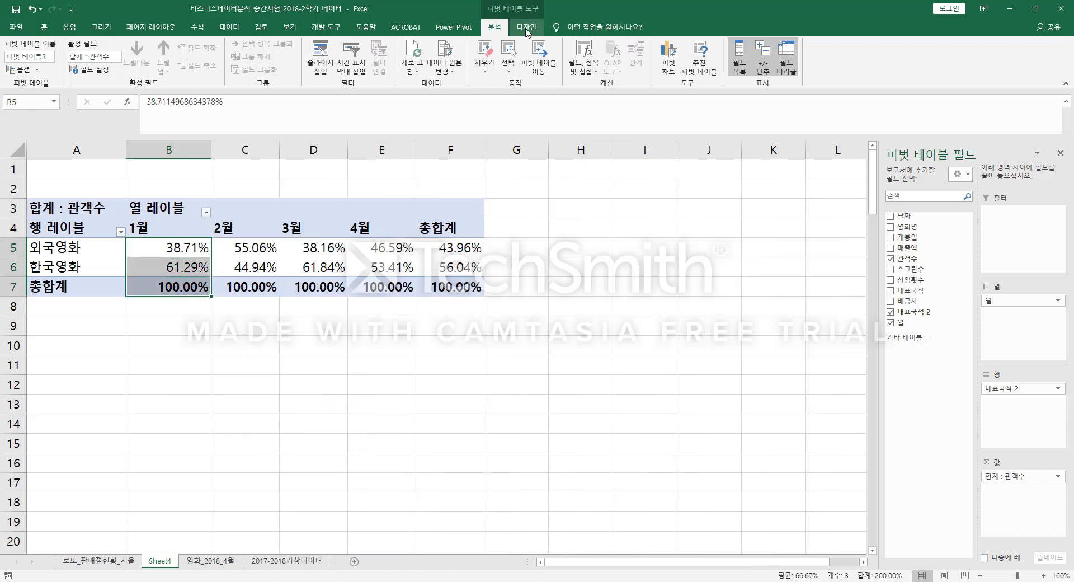
# Insert a 100% 기준 누적 세로 막대형 pivot chart with 월 on the axis and 대표국적 2 as the legend
pyautogui.click(668, 56)
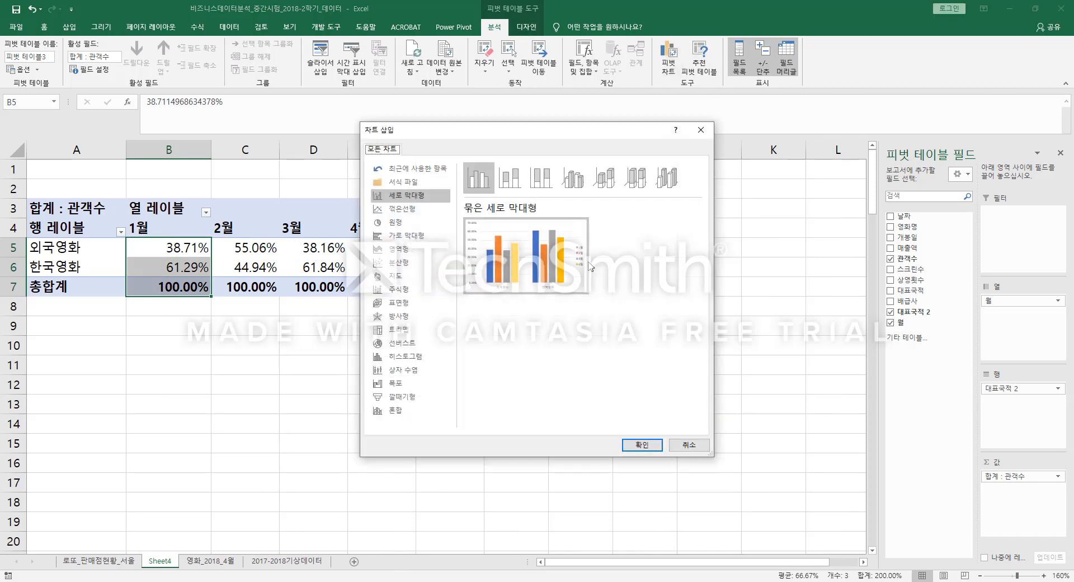
pyautogui.click(551, 180)
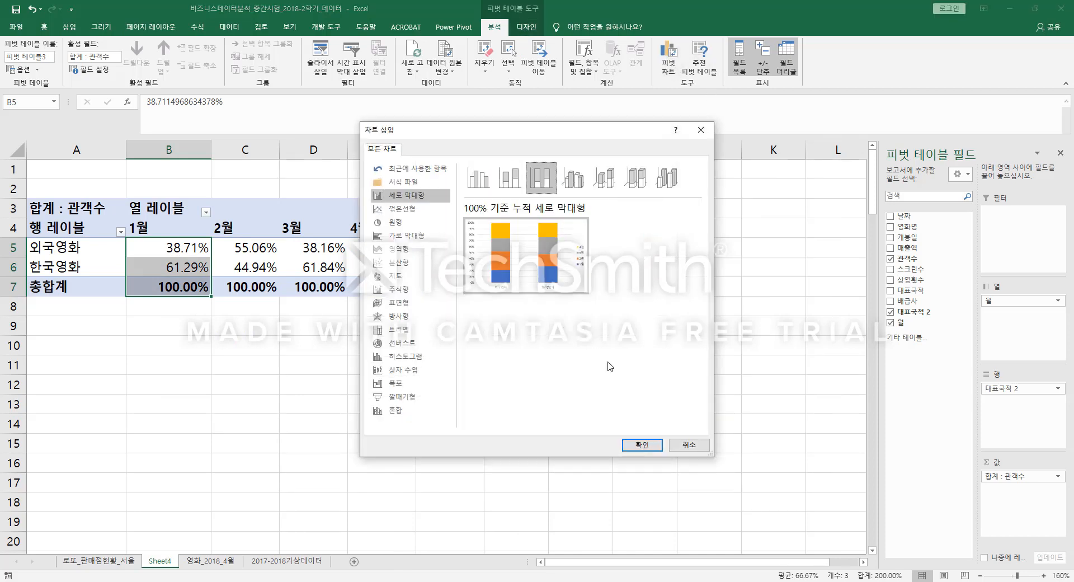
pyautogui.click(641, 445)
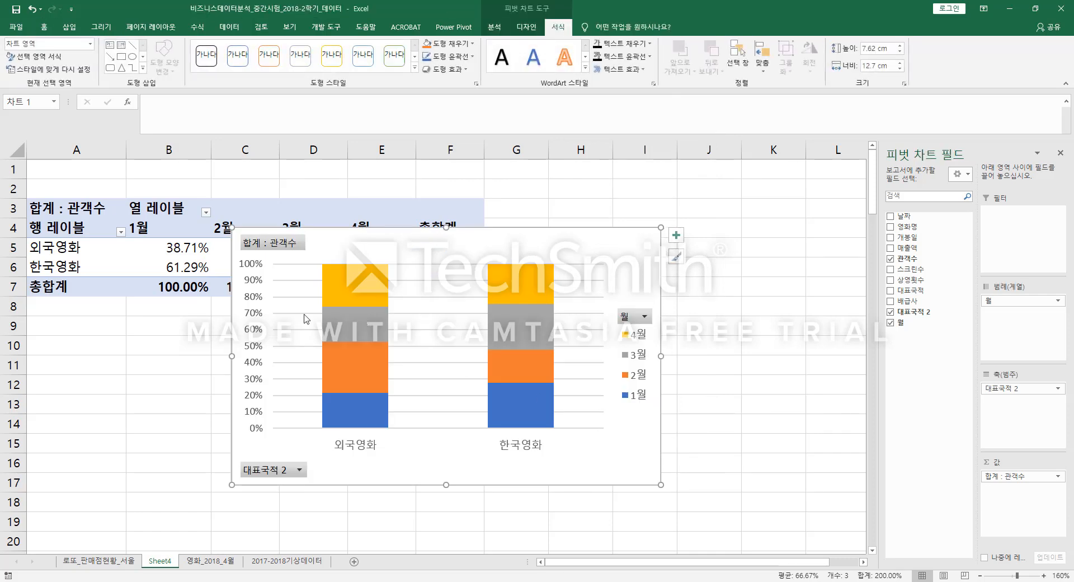
pyautogui.moveTo(389, 240); pyautogui.dragTo(265, 289)
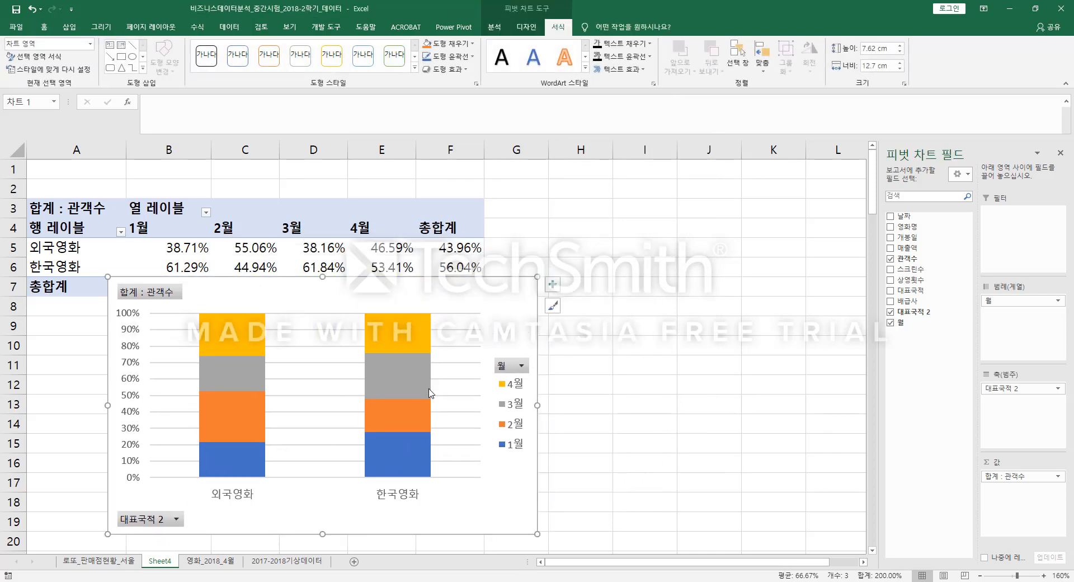
pyautogui.moveTo(1005, 303); pyautogui.dragTo(984, 343)
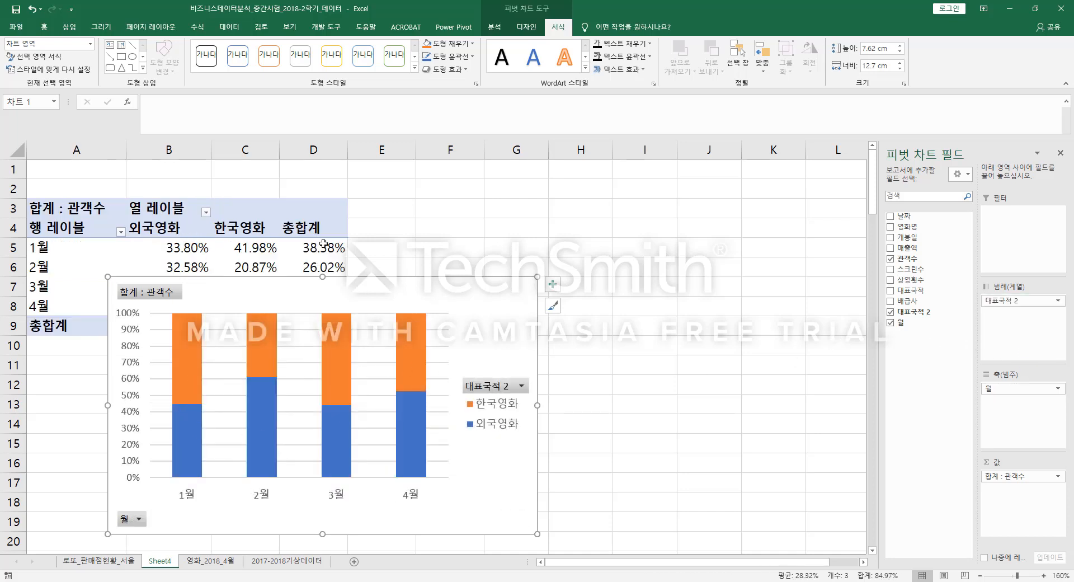
# Apply the grey gradient chart style with data labels and move the chart beside the pivot table
pyautogui.click(525, 27)
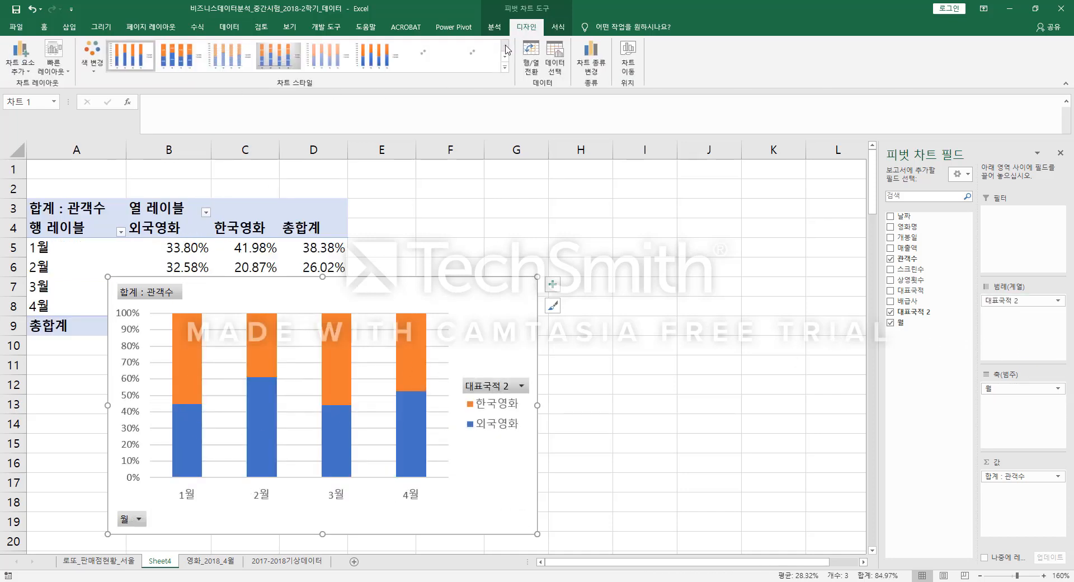
pyautogui.click(279, 54)
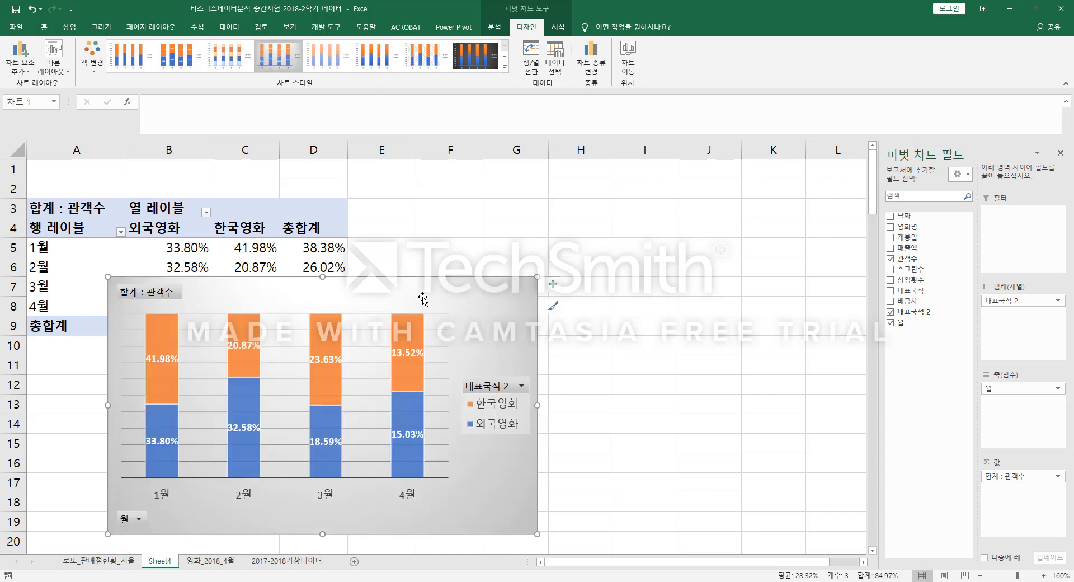
pyautogui.moveTo(423, 299); pyautogui.dragTo(661, 186)
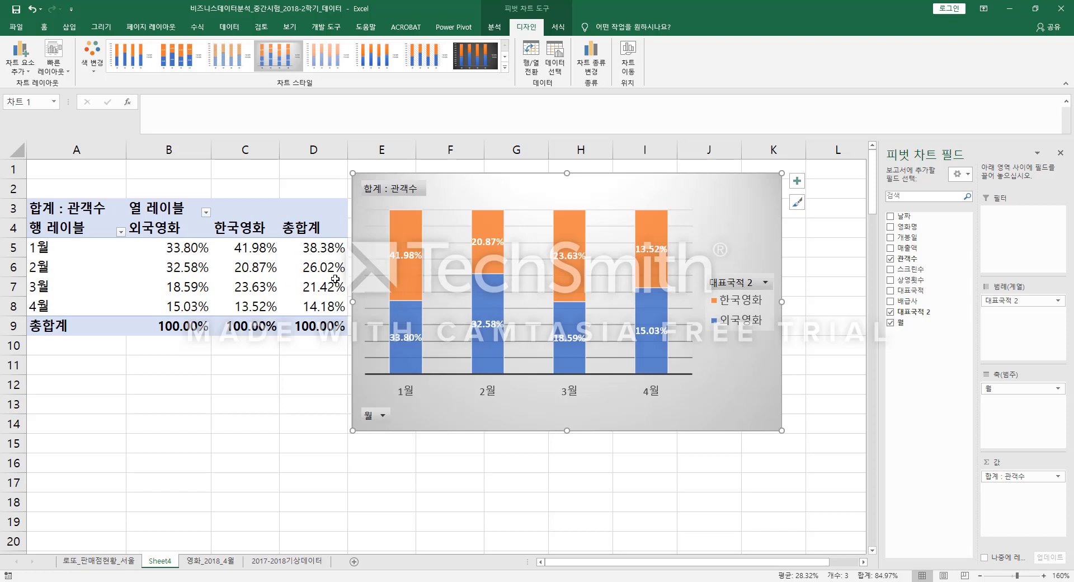
pyautogui.moveTo(440, 188); pyautogui.dragTo(462, 193)
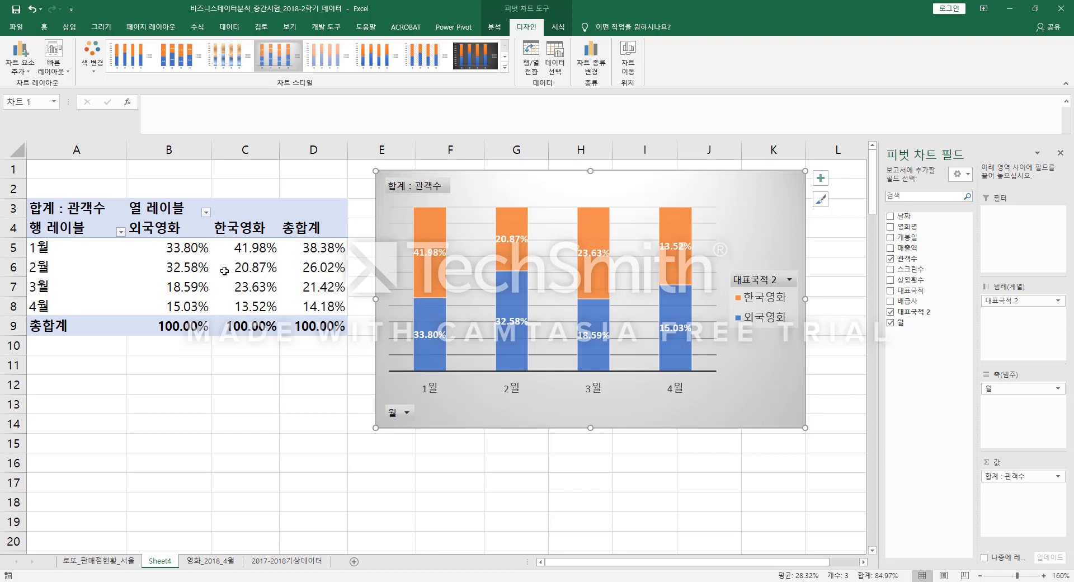
# Show the monthly 관객수 values as percentages of the row total and check the month rows
pyautogui.moveTo(179, 252); pyautogui.dragTo(302, 245)
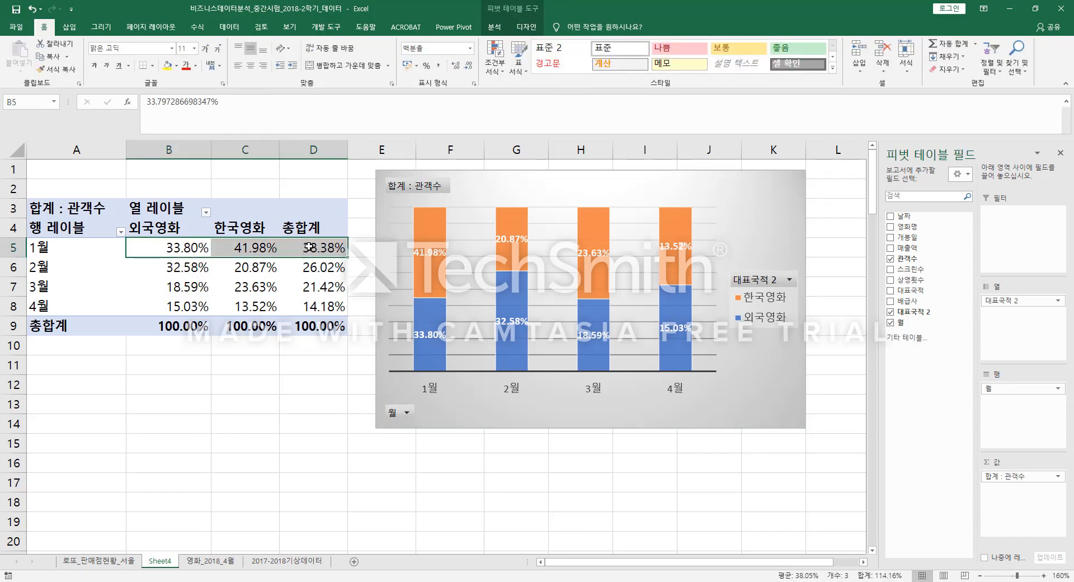
pyautogui.rightClick(308, 246)
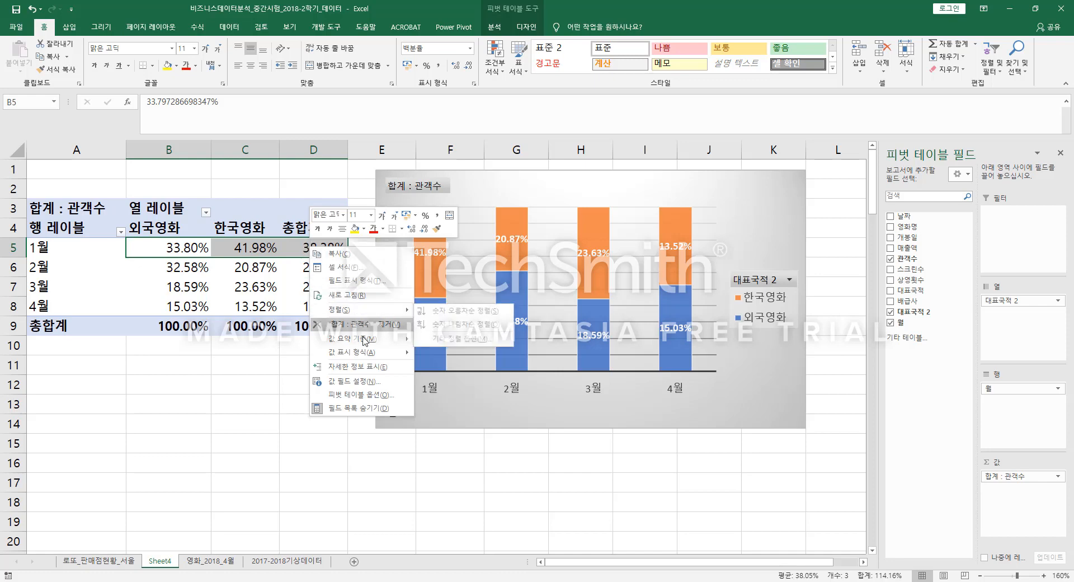
pyautogui.moveTo(364, 352)
pyautogui.click(453, 391)
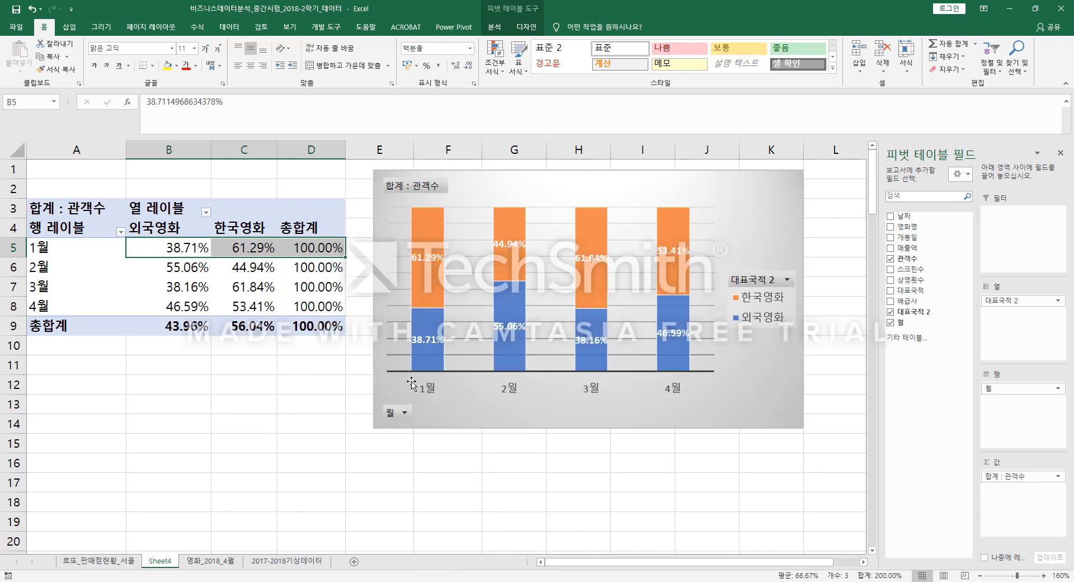
pyautogui.click(300, 285)
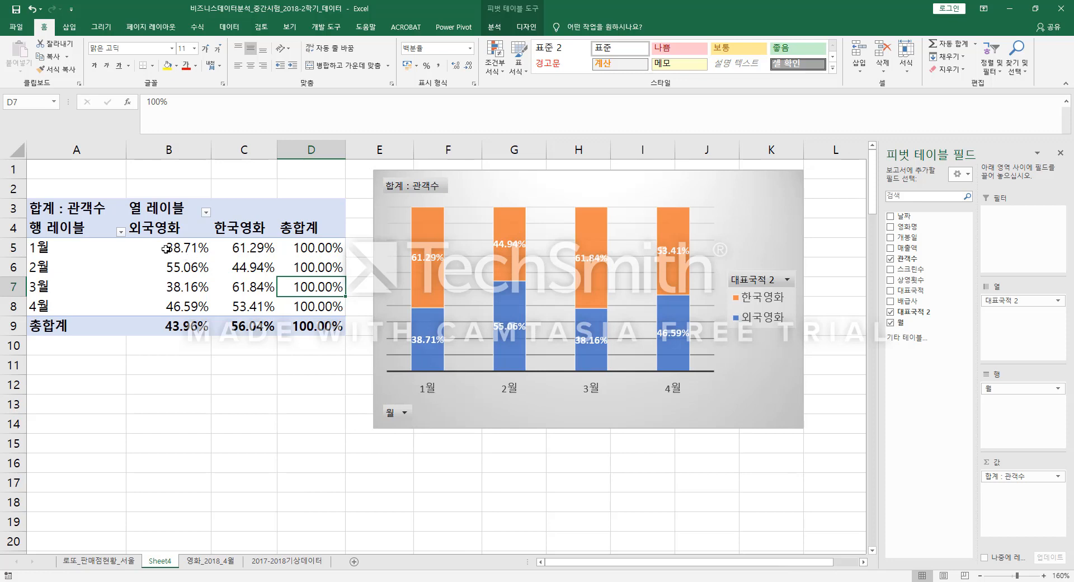
pyautogui.moveTo(166, 249); pyautogui.dragTo(335, 248)
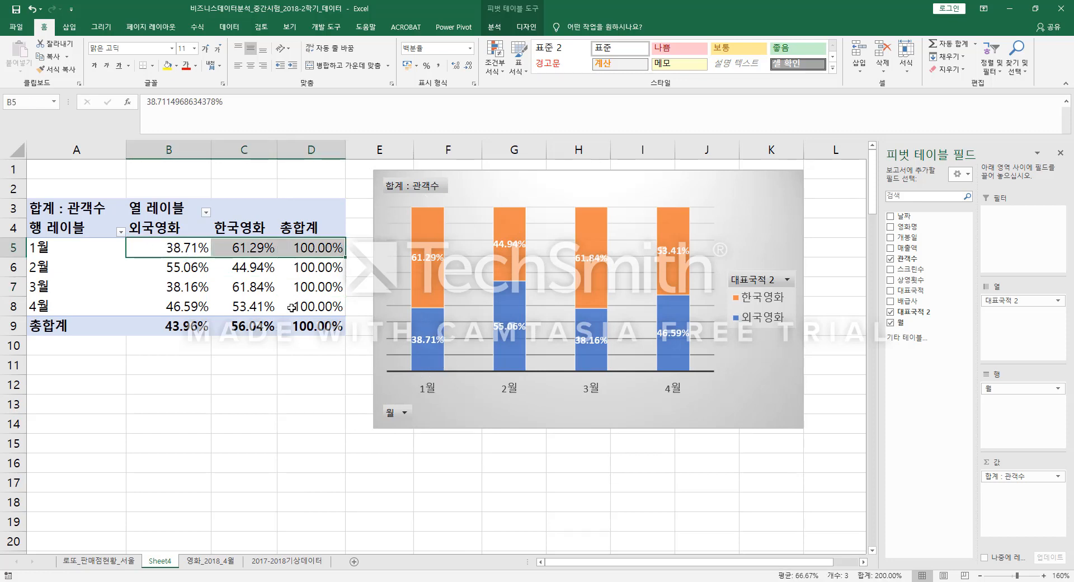
pyautogui.click(273, 290)
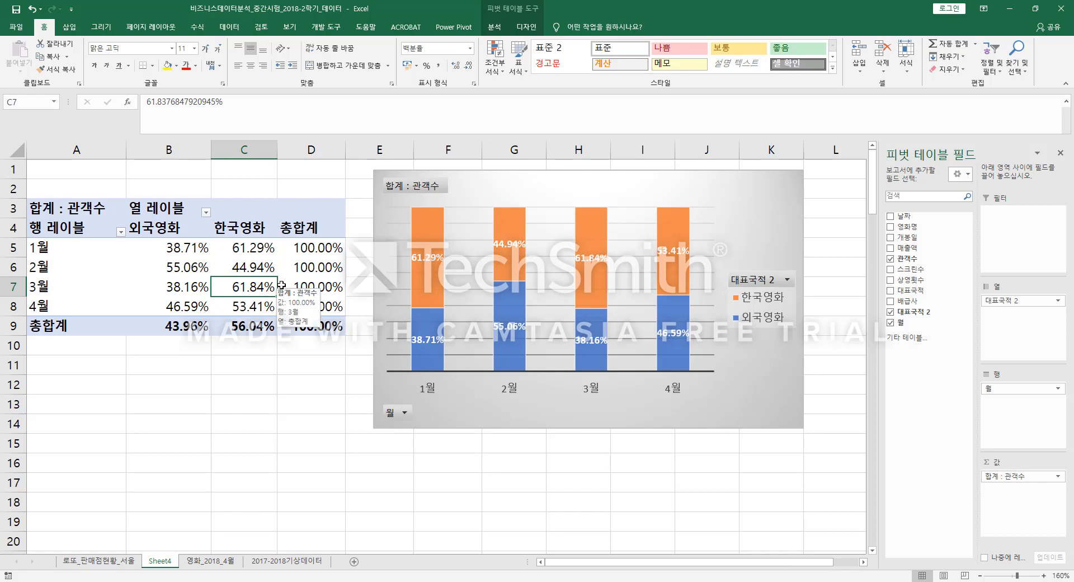
# Copy the stacked pivot chart, switch to PowerPoint and paste it as a picture on the 4번 slide
pyautogui.click(503, 190)
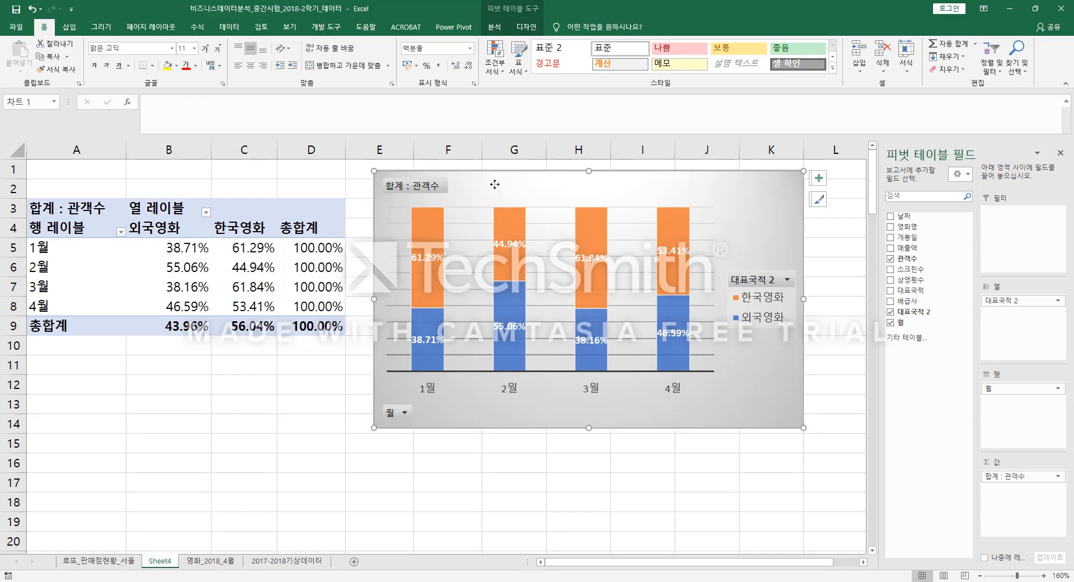
pyautogui.rightClick(493, 180)
pyautogui.press('Escape')
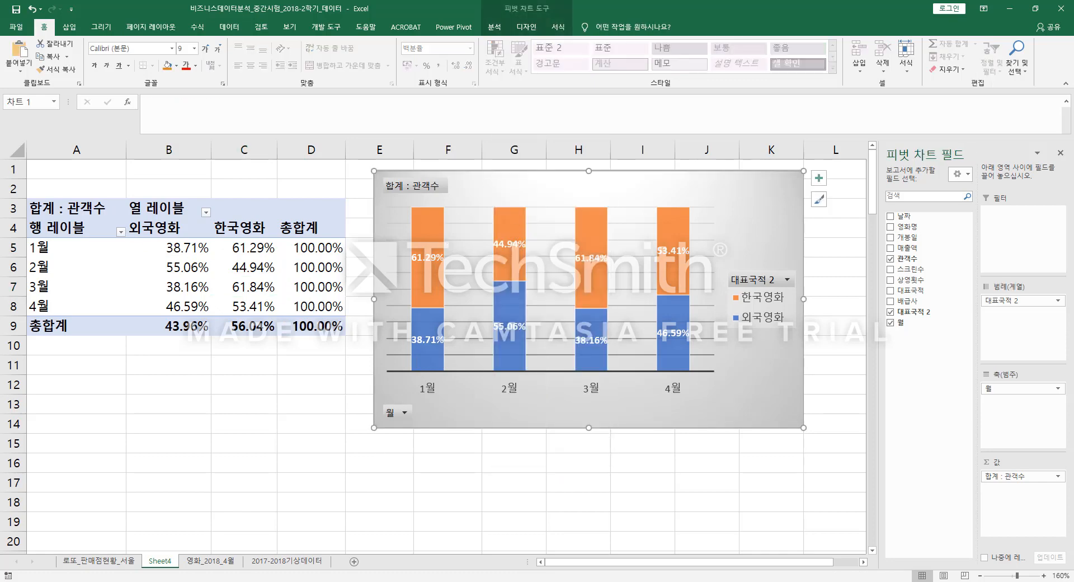
pyautogui.hotkey('alt', 'Tab')
pyautogui.rightClick(620, 202)
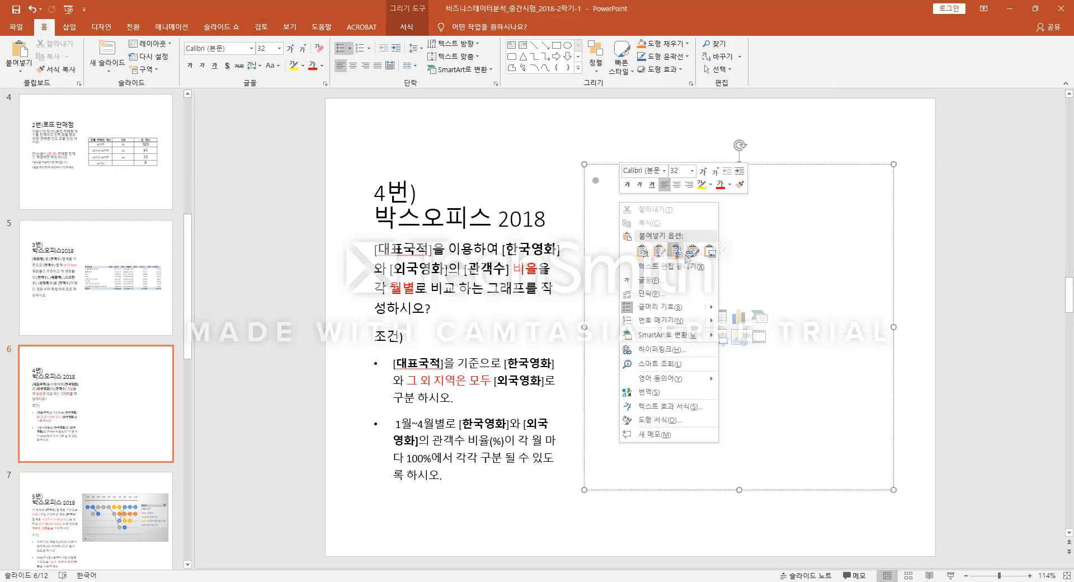
pyautogui.click(710, 252)
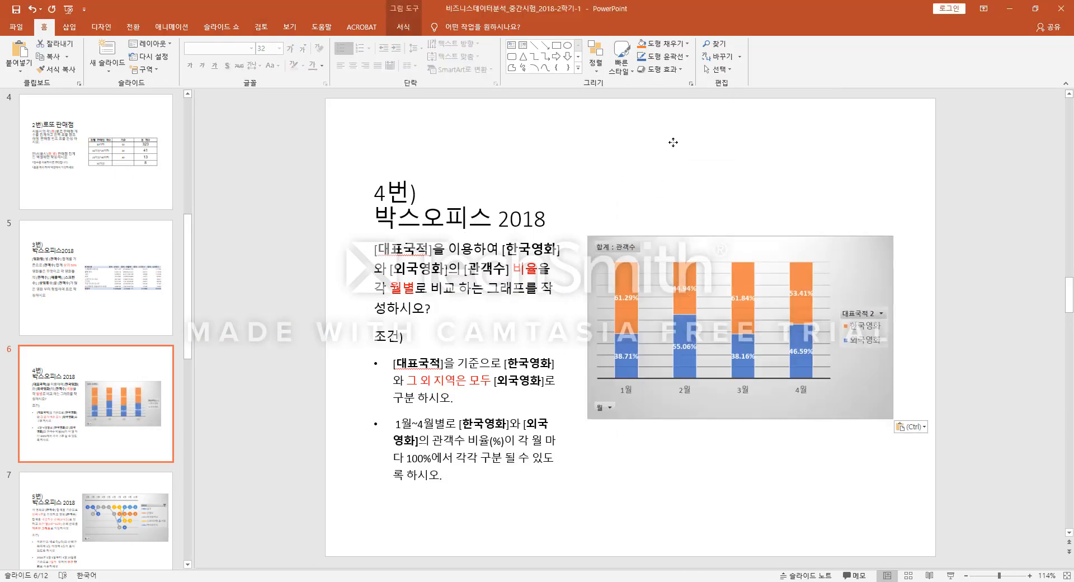
# Copy the whole pivot table from Excel and paste it with source formatting below the chart on PowerPoint's 4번 slide
pyautogui.hotkey('alt', 'Tab')
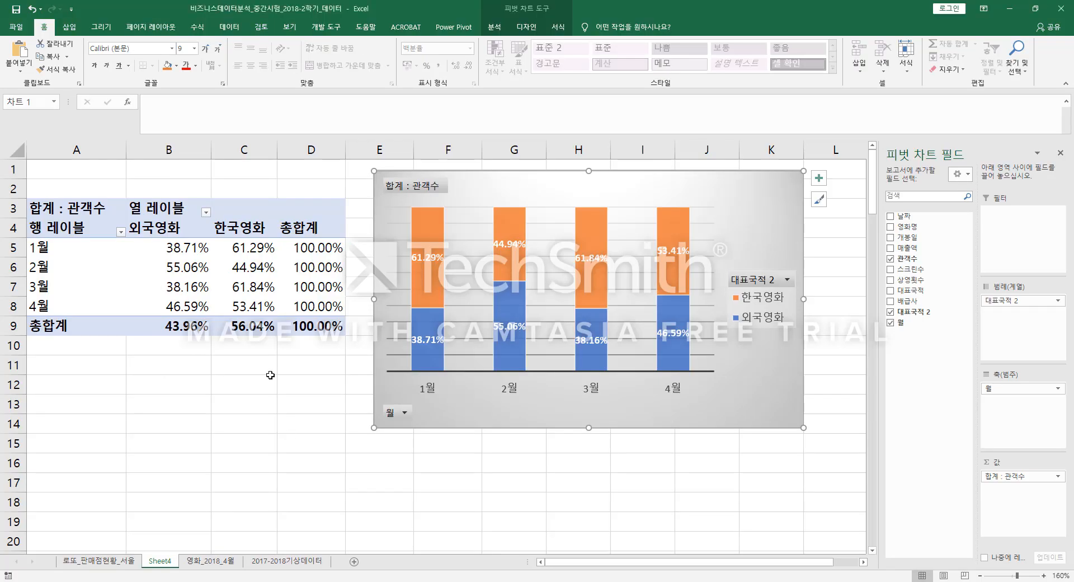
pyautogui.moveTo(59, 215); pyautogui.dragTo(324, 319)
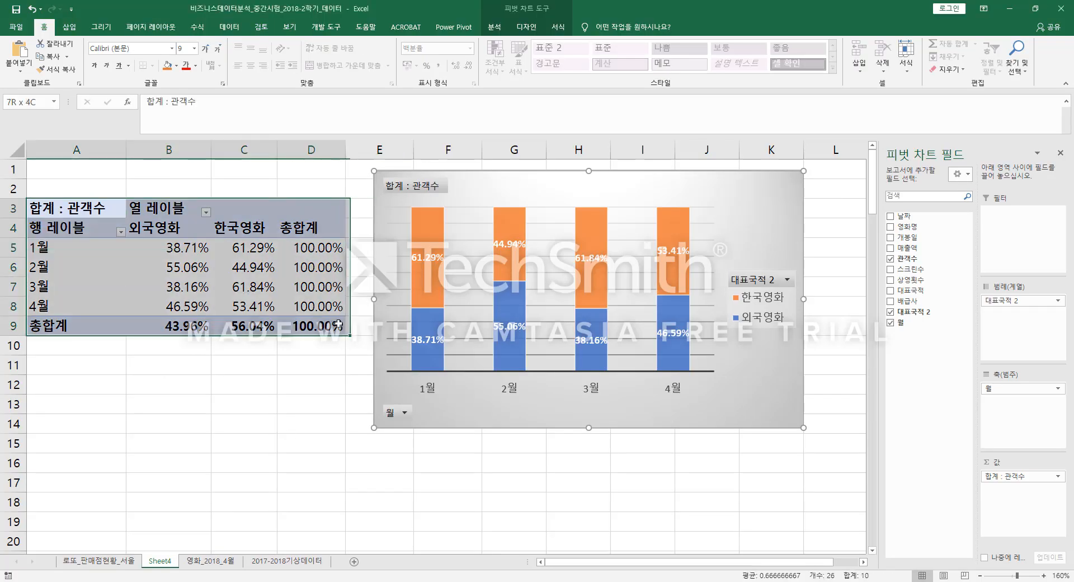
pyautogui.rightClick(307, 287)
pyautogui.click(336, 292)
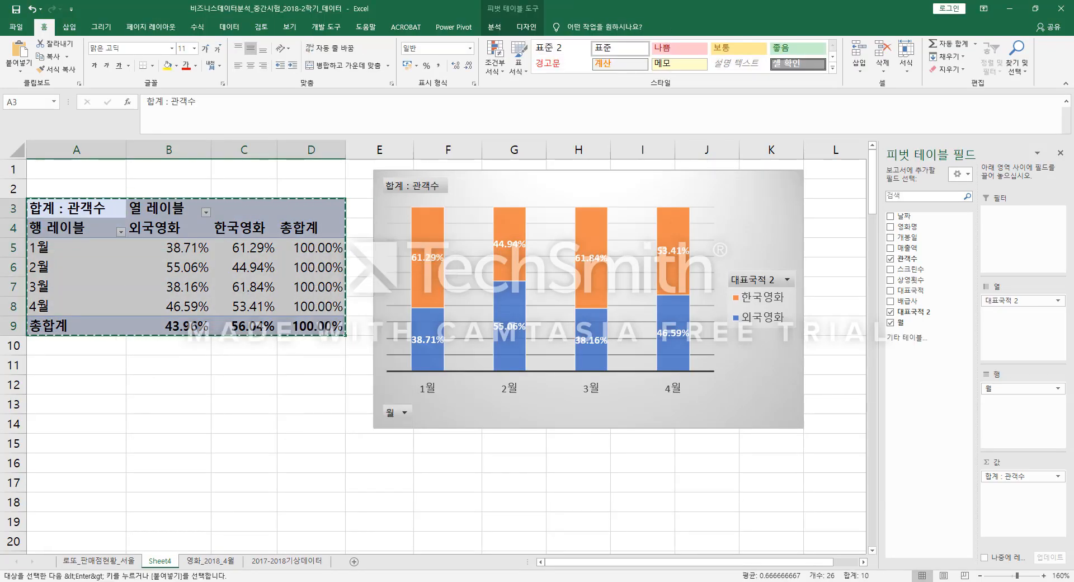
pyautogui.hotkey('alt', 'Tab')
pyautogui.rightClick(620, 371)
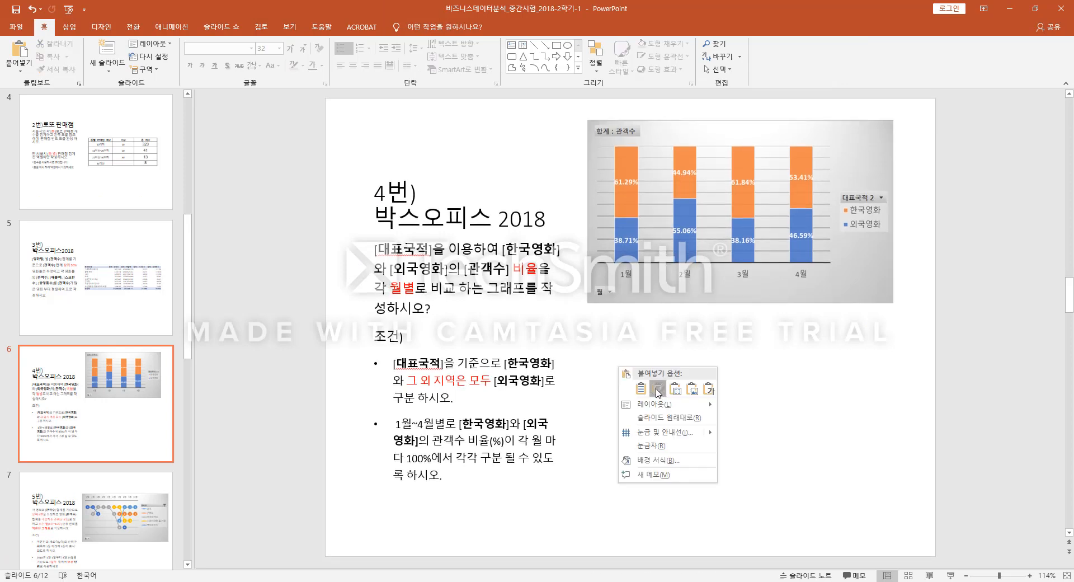
pyautogui.click(658, 390)
pyautogui.moveTo(666, 324); pyautogui.dragTo(736, 328)
pyautogui.click(660, 457)
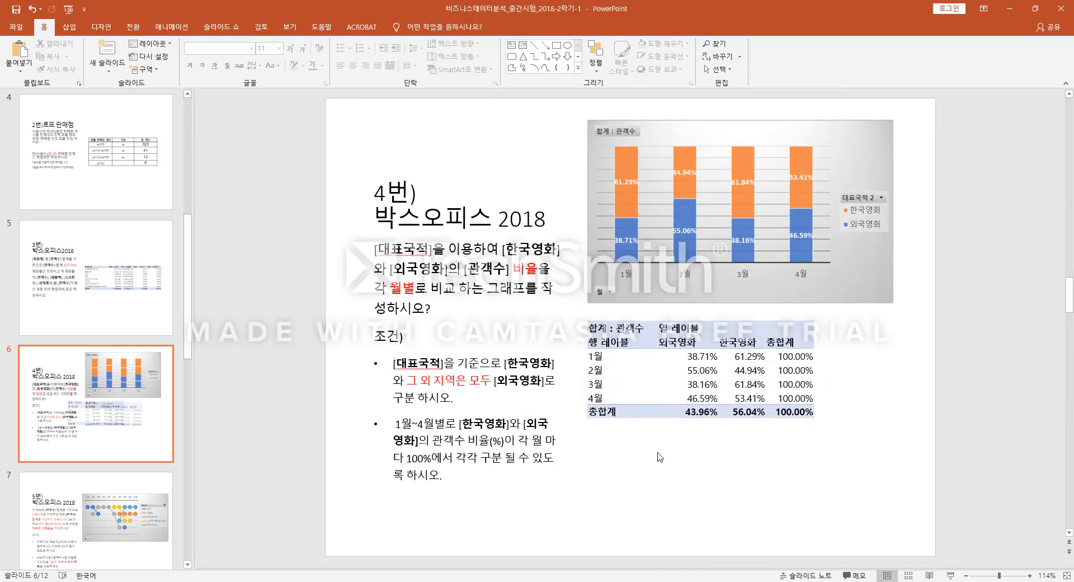
# Move the line chart picture higher on the 5번 slide and review the question's ranking and 7-day weekly conditions
pyautogui.click(99, 497)
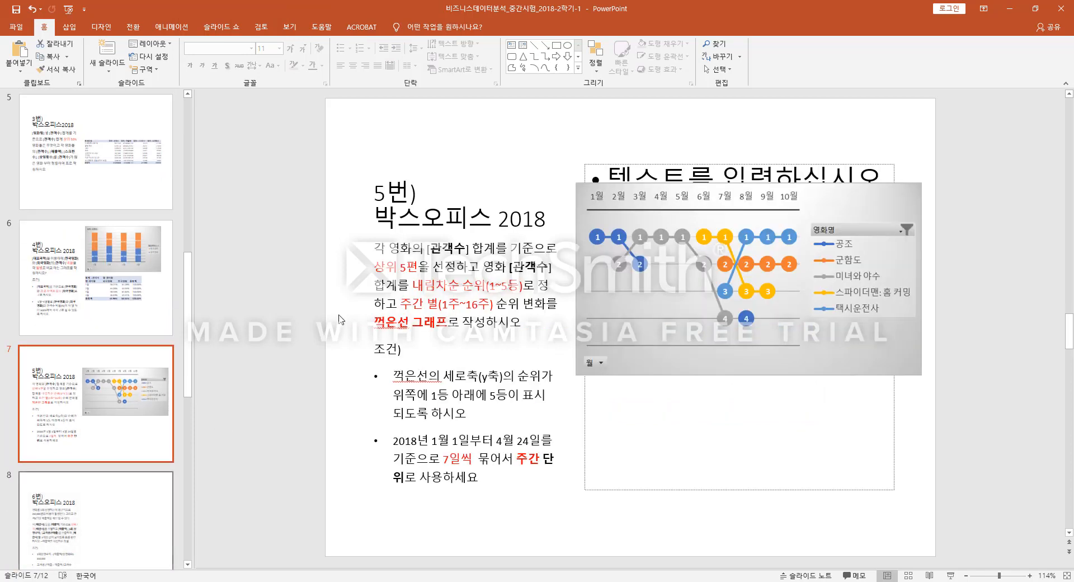
pyautogui.moveTo(620, 315); pyautogui.dragTo(620, 250)
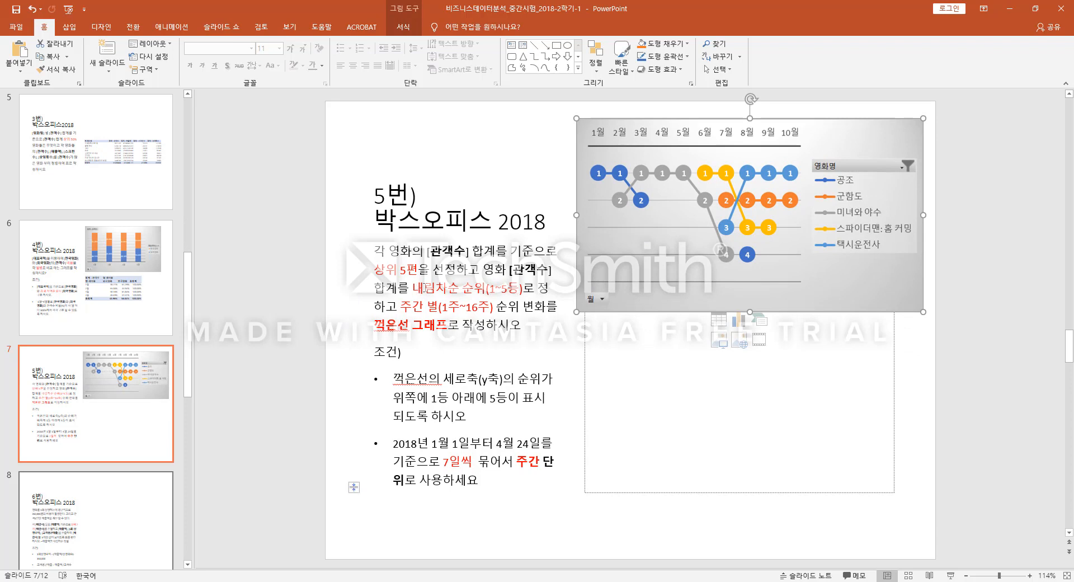
pyautogui.moveTo(412, 287); pyautogui.dragTo(523, 286)
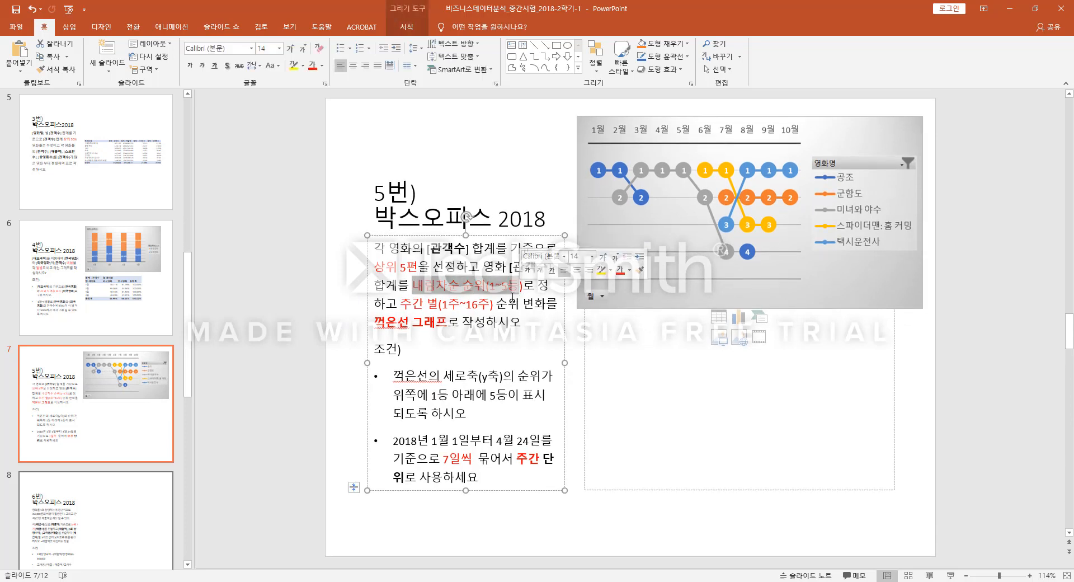
pyautogui.moveTo(442, 305); pyautogui.dragTo(491, 306)
pyautogui.click(491, 345)
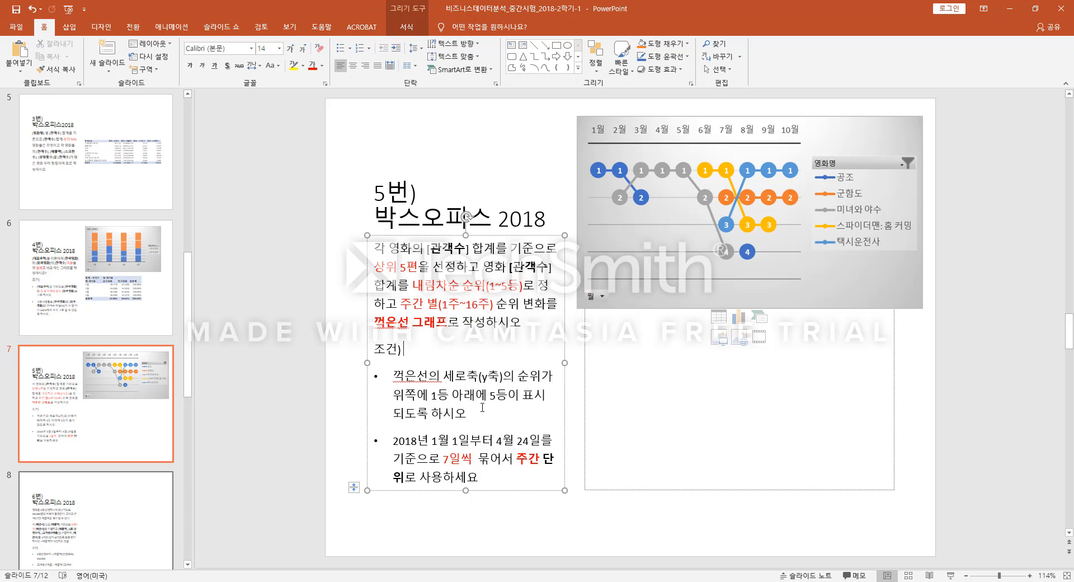
pyautogui.moveTo(432, 440); pyautogui.dragTo(448, 459)
pyautogui.click(609, 296)
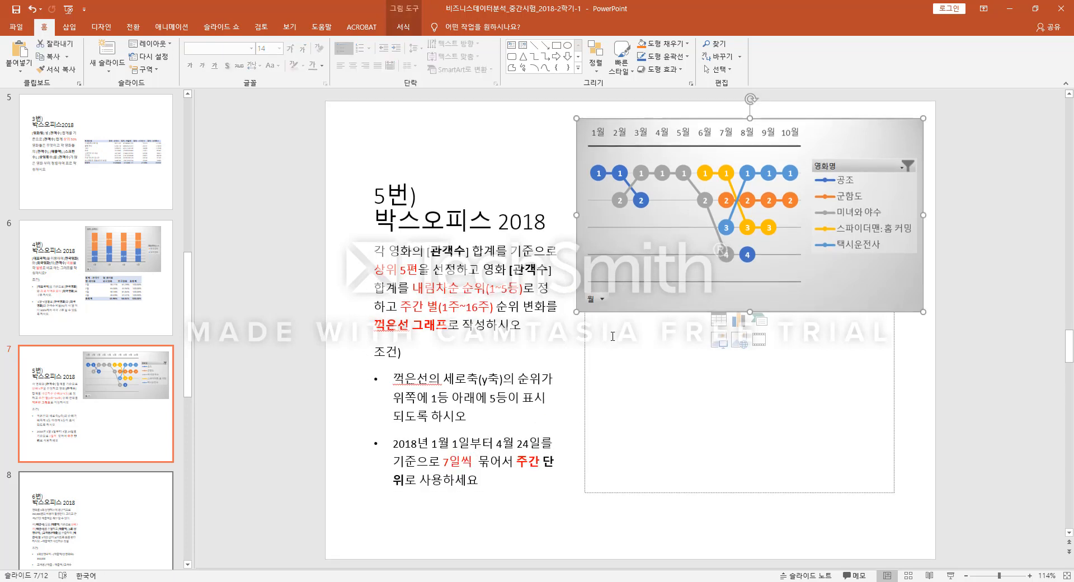
pyautogui.moveTo(664, 208); pyautogui.dragTo(662, 212)
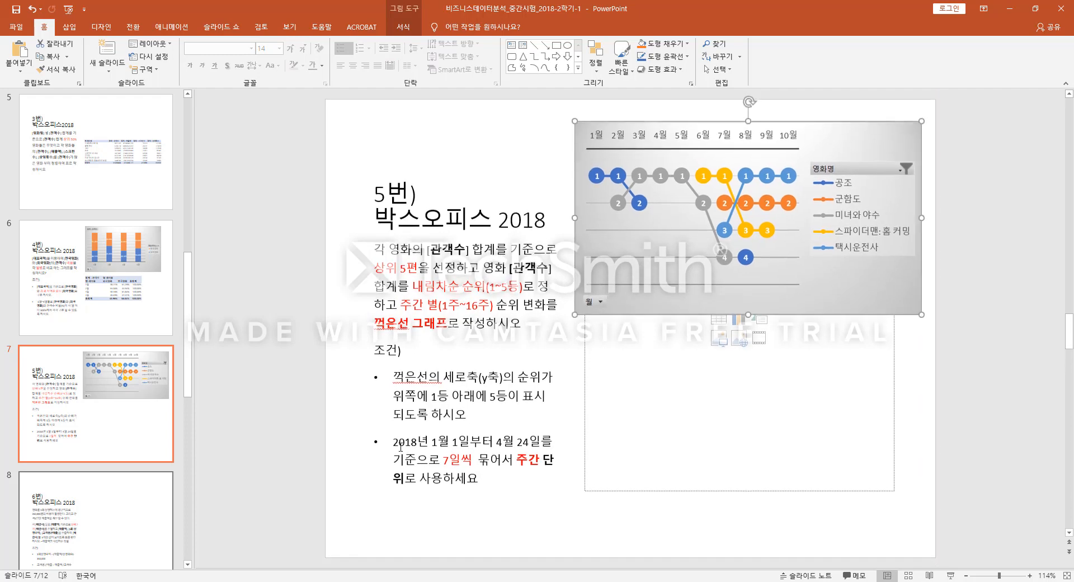
# Switch back to Excel and delete the stacked pivot chart
pyautogui.hotkey('alt', 'Tab')
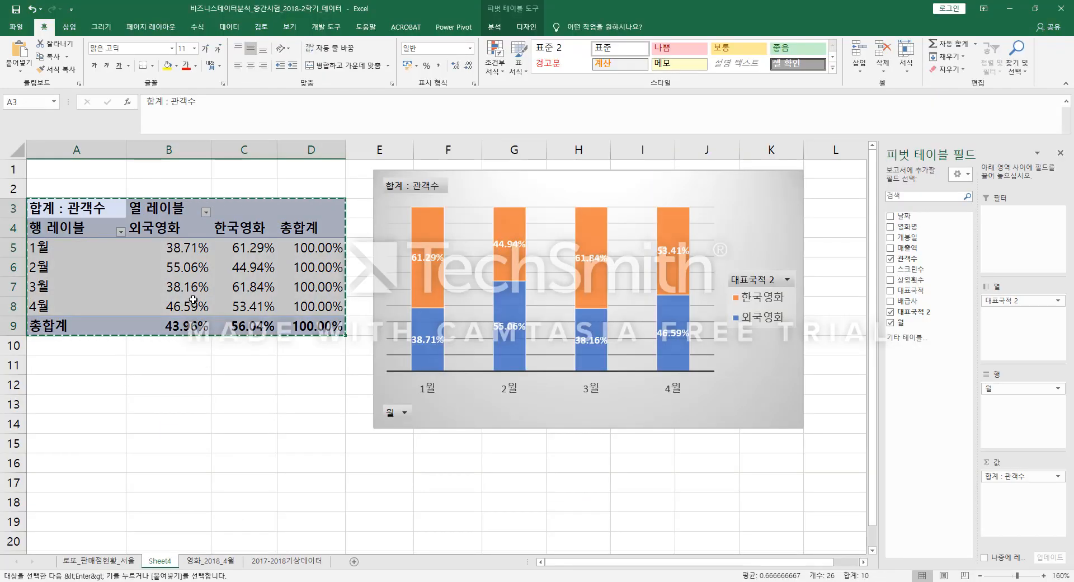
pyautogui.click(192, 300)
pyautogui.click(491, 183)
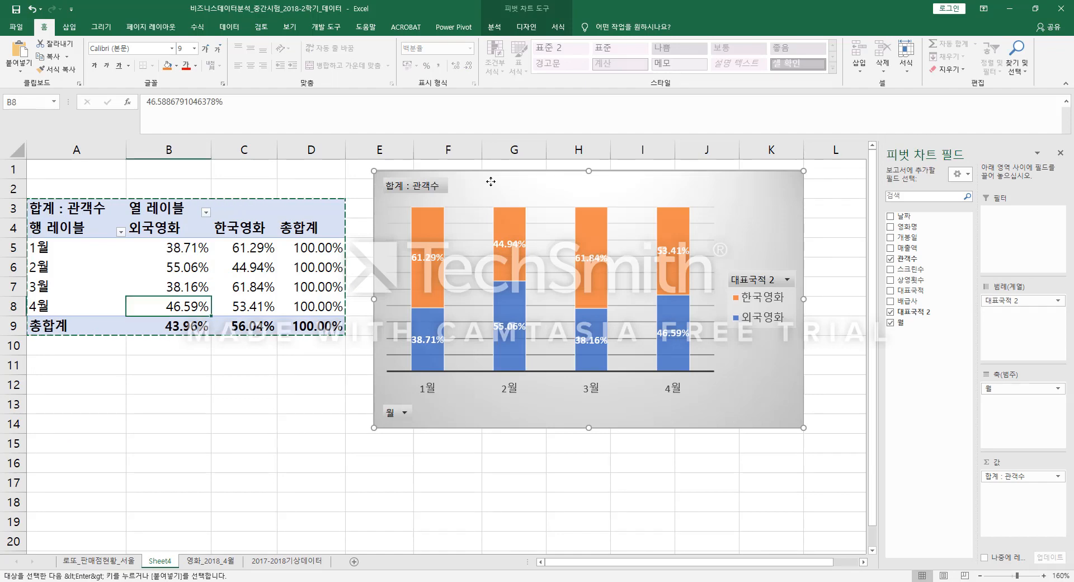
pyautogui.press('Delete')
# Clear all fields from the pivot table on Sheet4
pyautogui.click(313, 211)
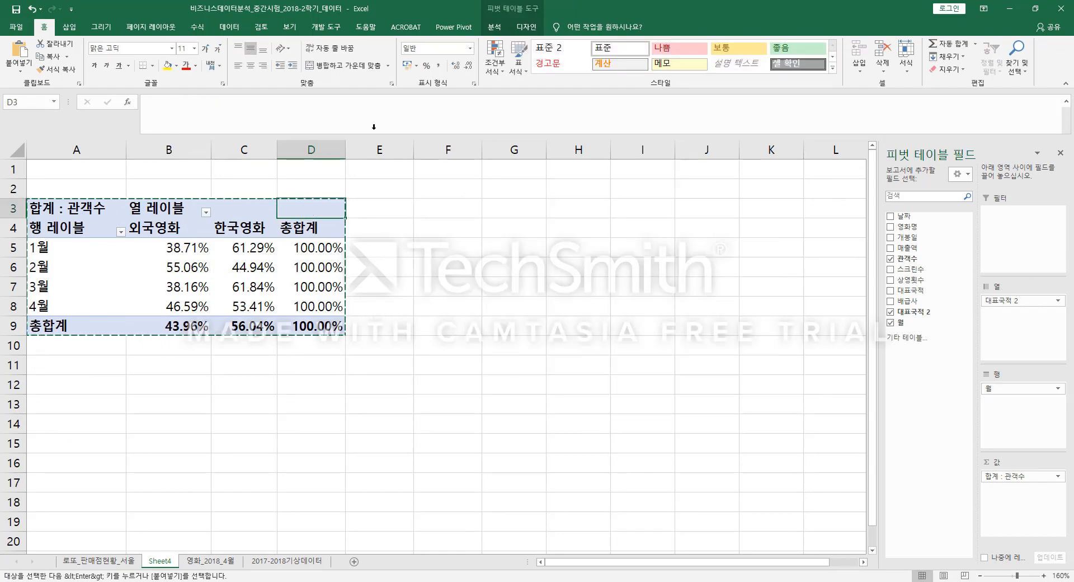
pyautogui.click(494, 26)
pyautogui.click(490, 72)
pyautogui.click(507, 84)
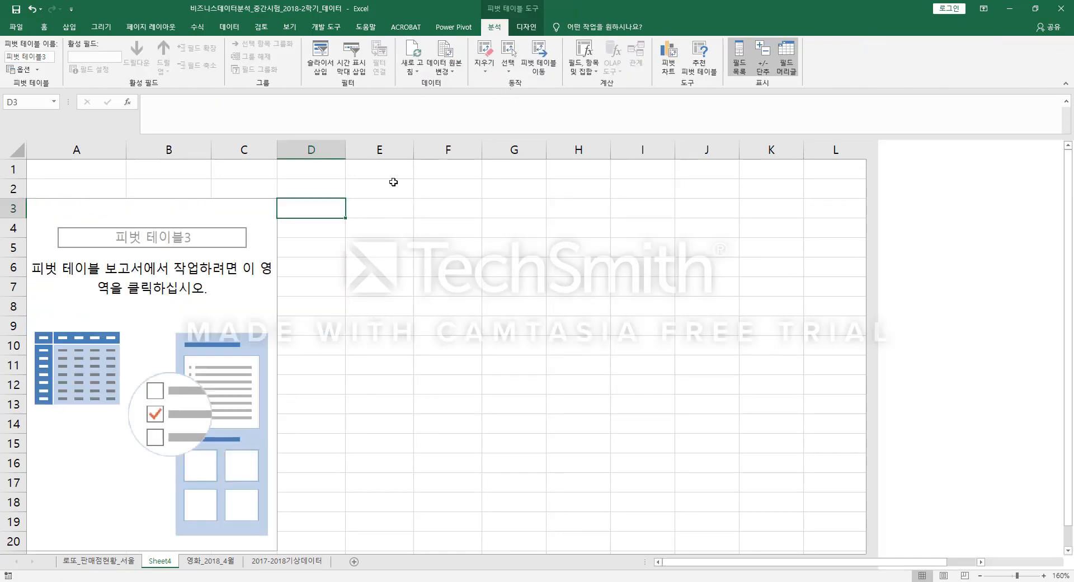
# Add 날짜 to the pivot table rows and ungroup its automatic month groups into single dates
pyautogui.click(235, 245)
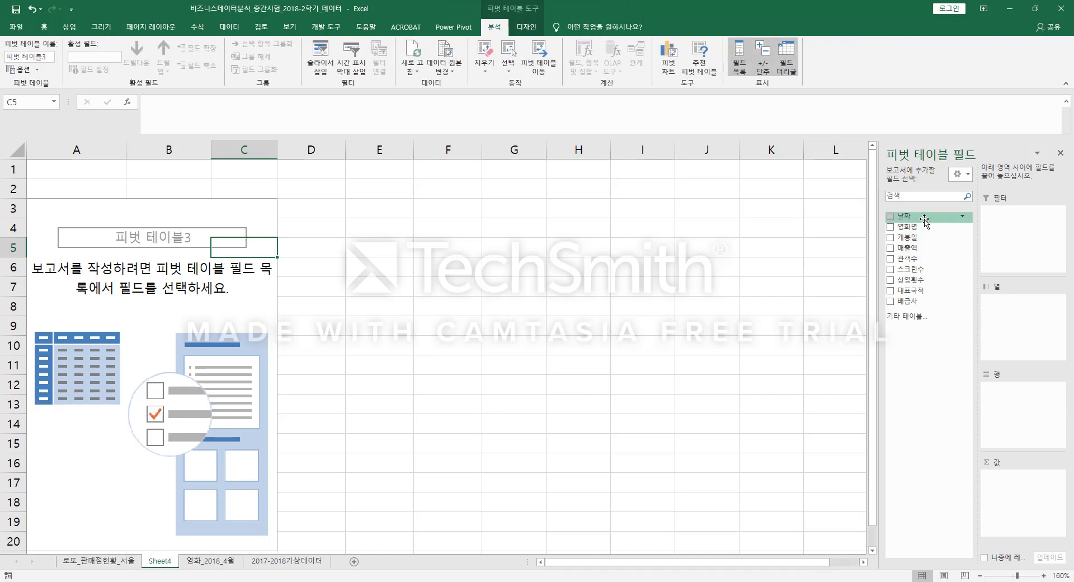
pyautogui.moveTo(903, 216); pyautogui.dragTo(1001, 394)
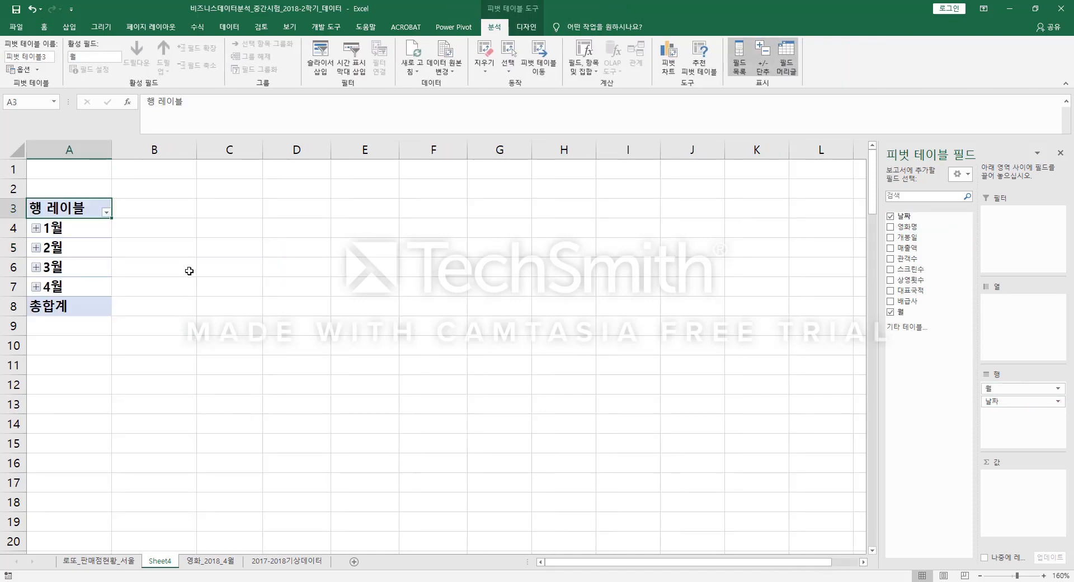
pyautogui.click(36, 227)
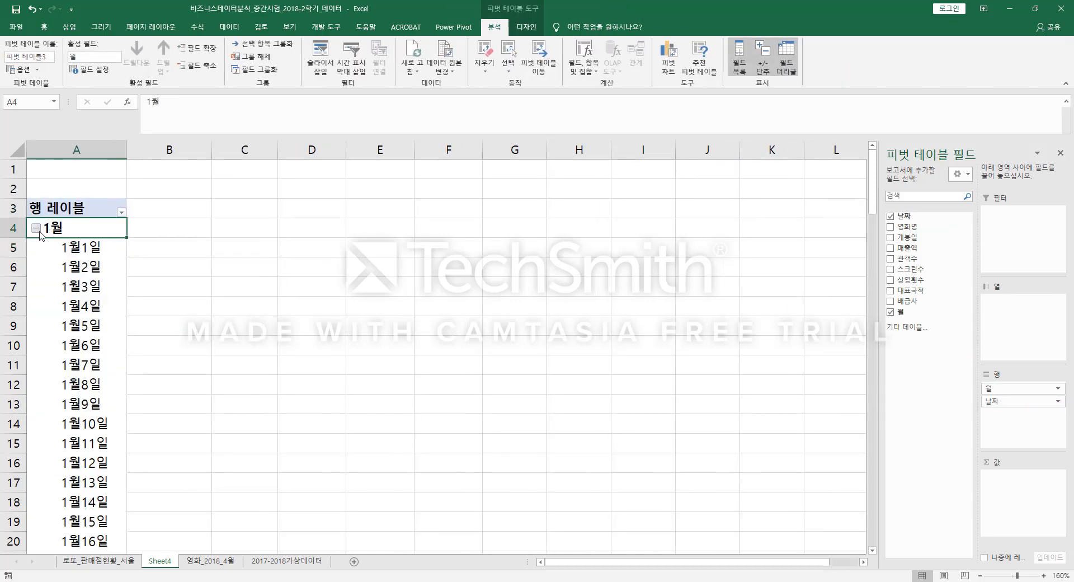
pyautogui.click(36, 227)
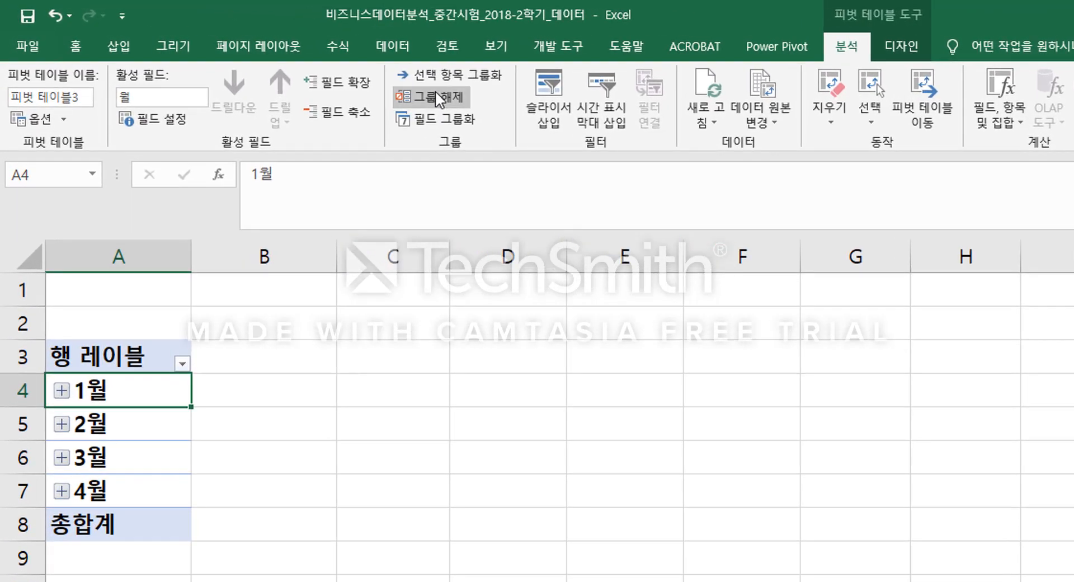
pyautogui.click(438, 96)
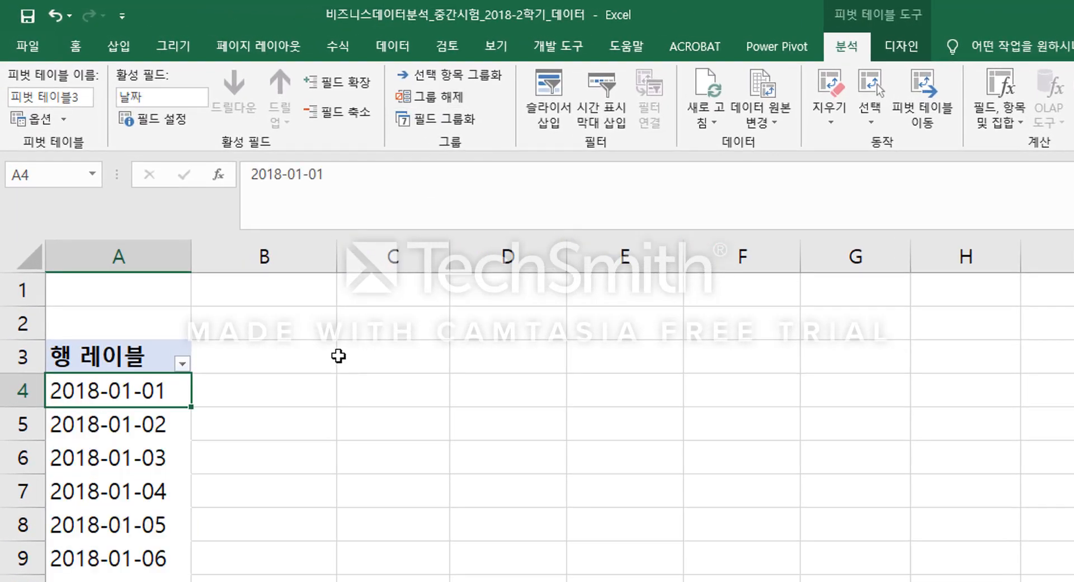
# Set the 날짜 field's grouping to 일 only, deselecting 월, with a span of 7 days
pyautogui.click(439, 118)
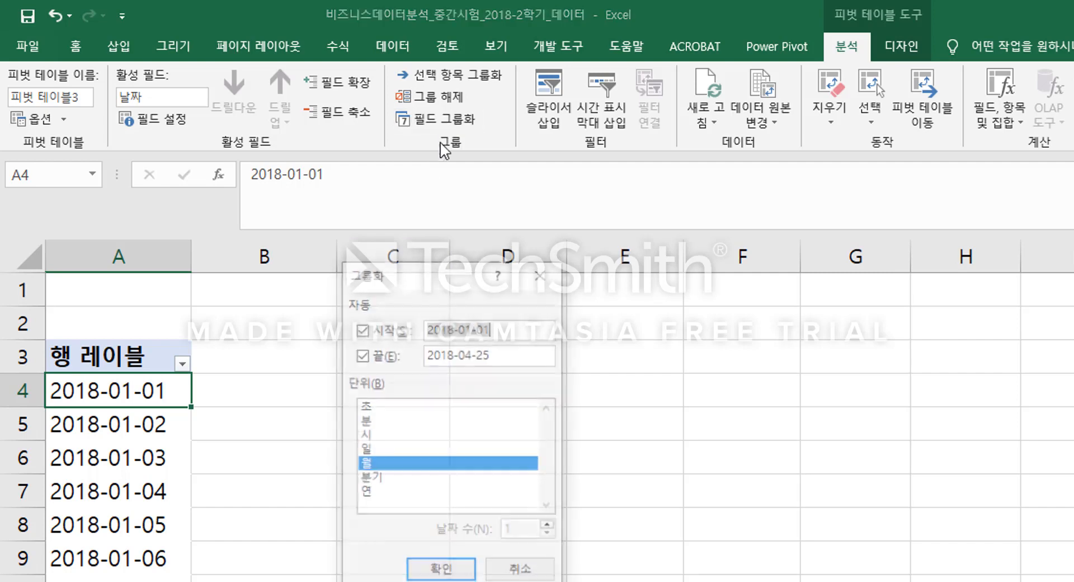
pyautogui.moveTo(448, 302); pyautogui.dragTo(509, 340)
pyautogui.click(437, 514)
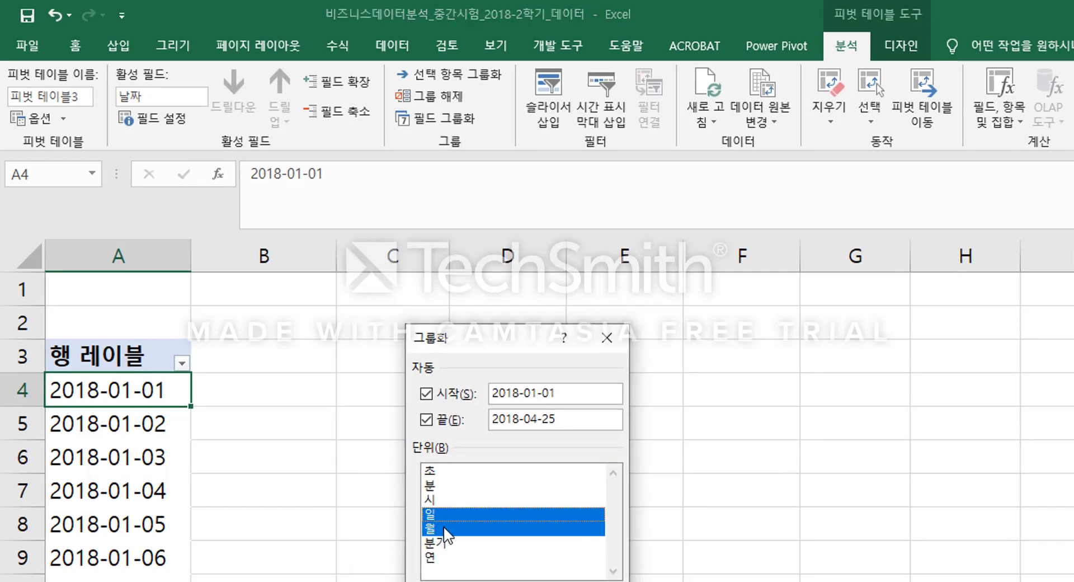
pyautogui.click(443, 527)
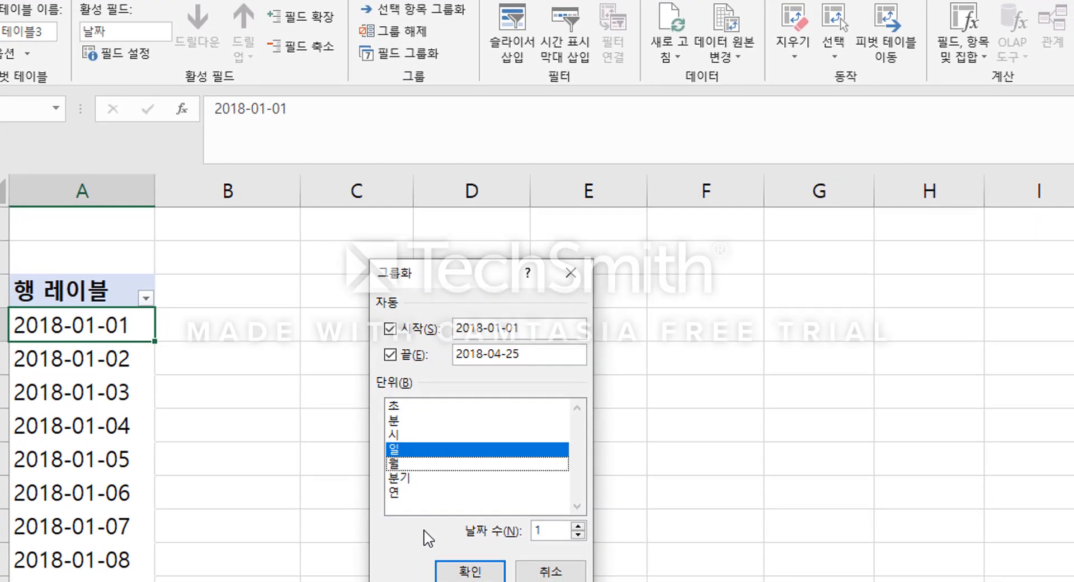
pyautogui.click(400, 467)
pyautogui.click(404, 464)
pyautogui.click(403, 451)
pyautogui.click(403, 450)
pyautogui.click(577, 527)
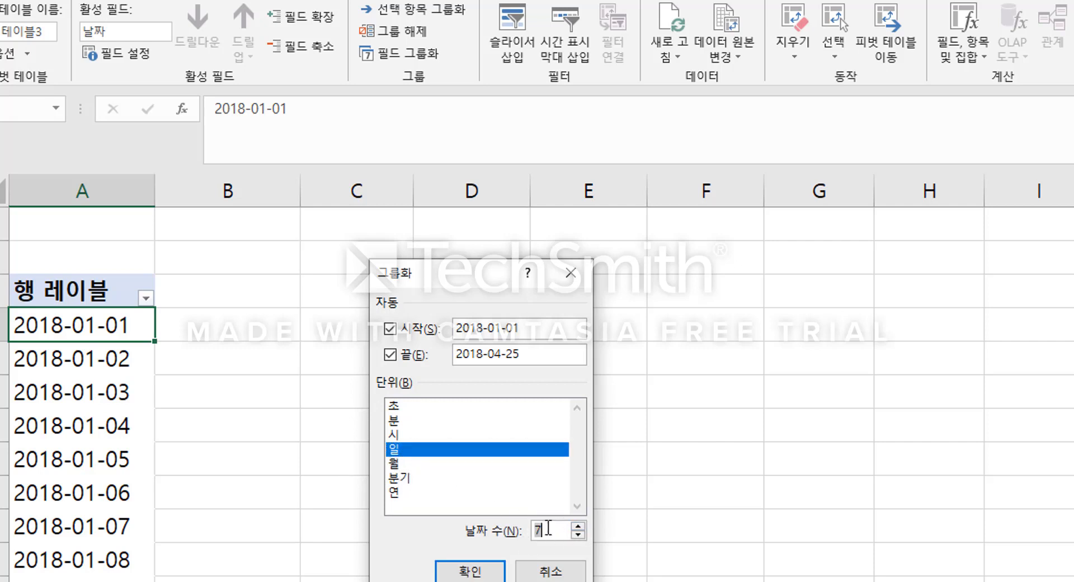
# Keep 2018-01-01 as the grouping's start date, apply the weekly grouping and check the resulting date ranges
pyautogui.moveTo(533, 330); pyautogui.dragTo(443, 328)
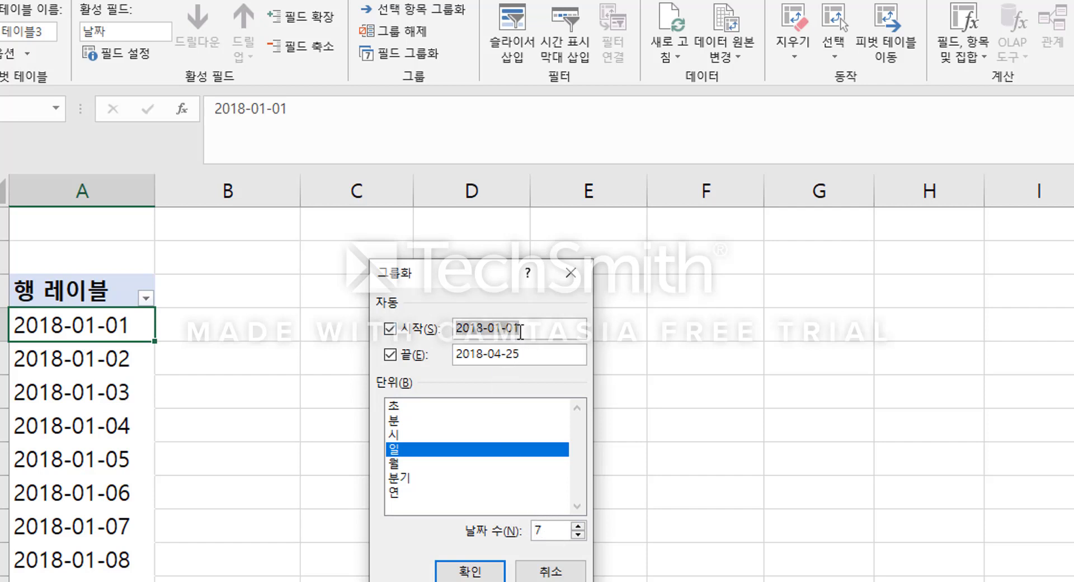
pyautogui.click(518, 328)
pyautogui.moveTo(507, 327); pyautogui.dragTo(454, 326)
pyautogui.click(472, 572)
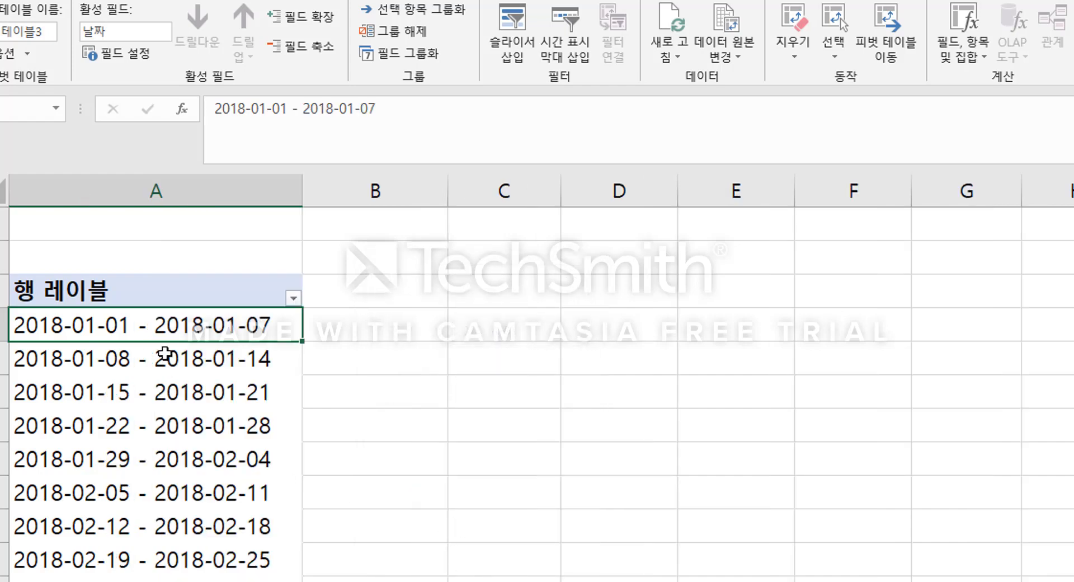
pyautogui.scroll(-4, 221, 426)
pyautogui.scroll(4, 223, 430)
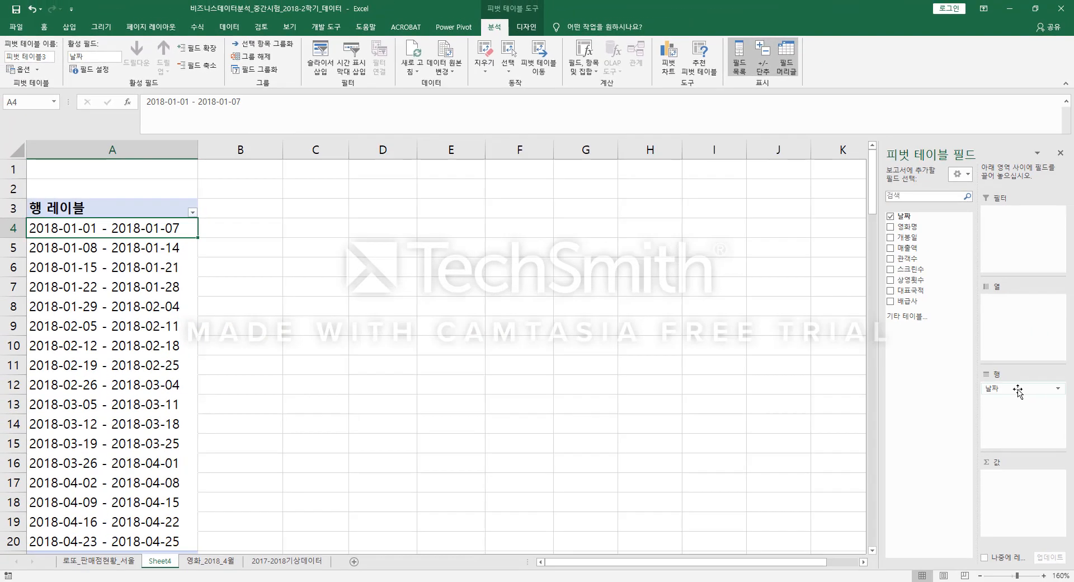
# Remove the 날짜 field from the pivot table rows
pyautogui.moveTo(1007, 388); pyautogui.dragTo(934, 387)
pyautogui.moveTo(903, 216); pyautogui.dragTo(926, 367)
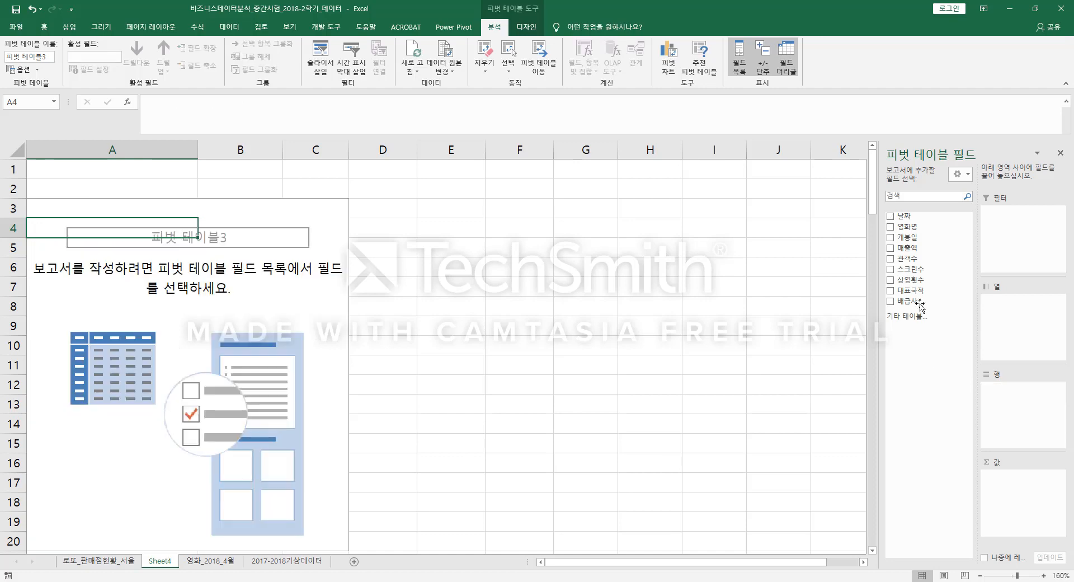
pyautogui.click(326, 211)
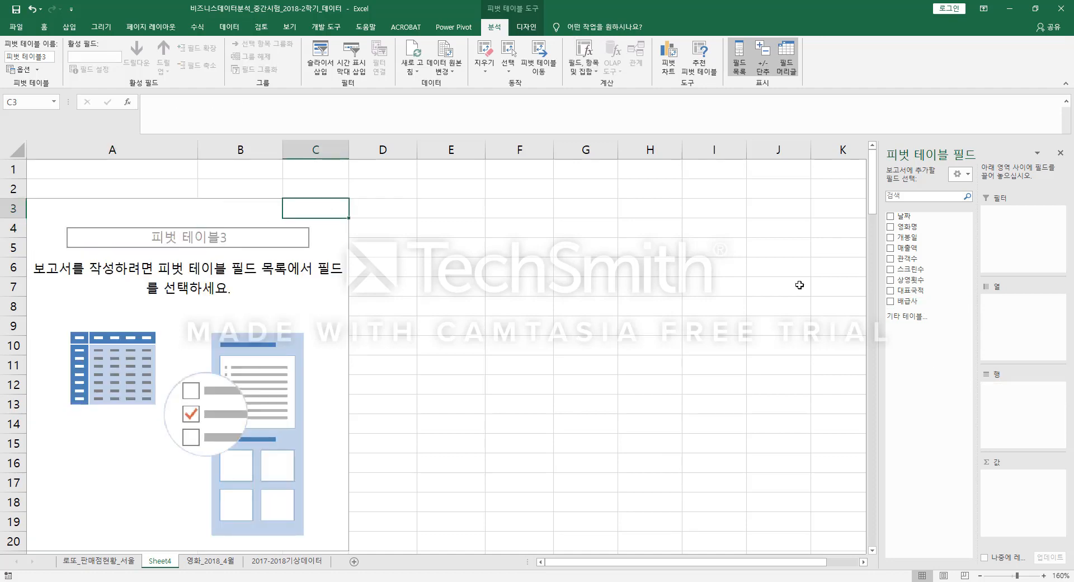
# Try a top 5 filter on 영화명 rows with 관객수 as values, and clear both fields from the pivot table
pyautogui.moveTo(906, 226); pyautogui.dragTo(1005, 405)
pyautogui.moveTo(909, 259); pyautogui.dragTo(1018, 498)
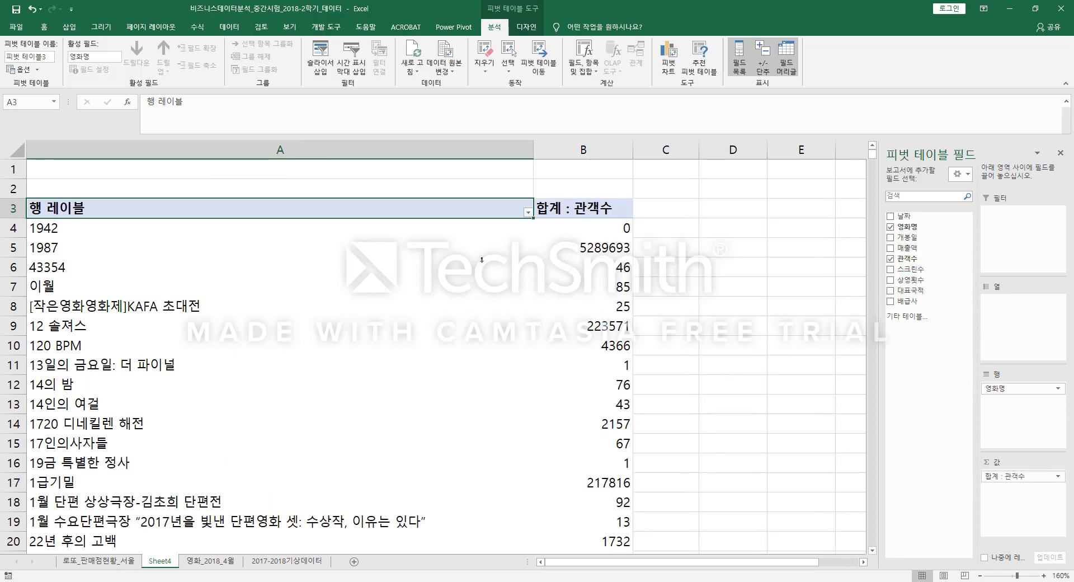
pyautogui.rightClick(410, 233)
pyautogui.moveTo(448, 293)
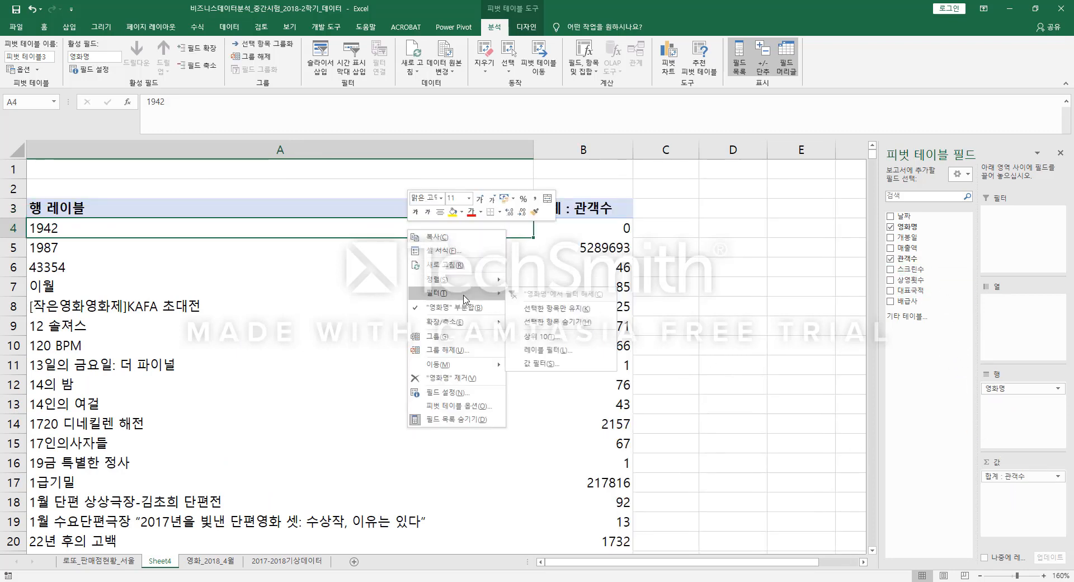
pyautogui.click(540, 336)
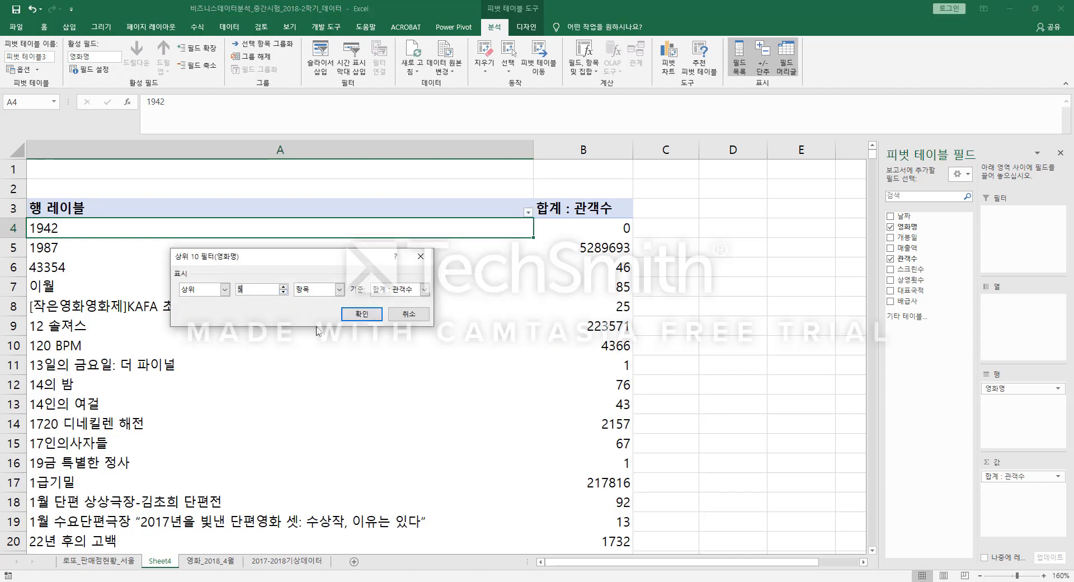
pyautogui.click(361, 313)
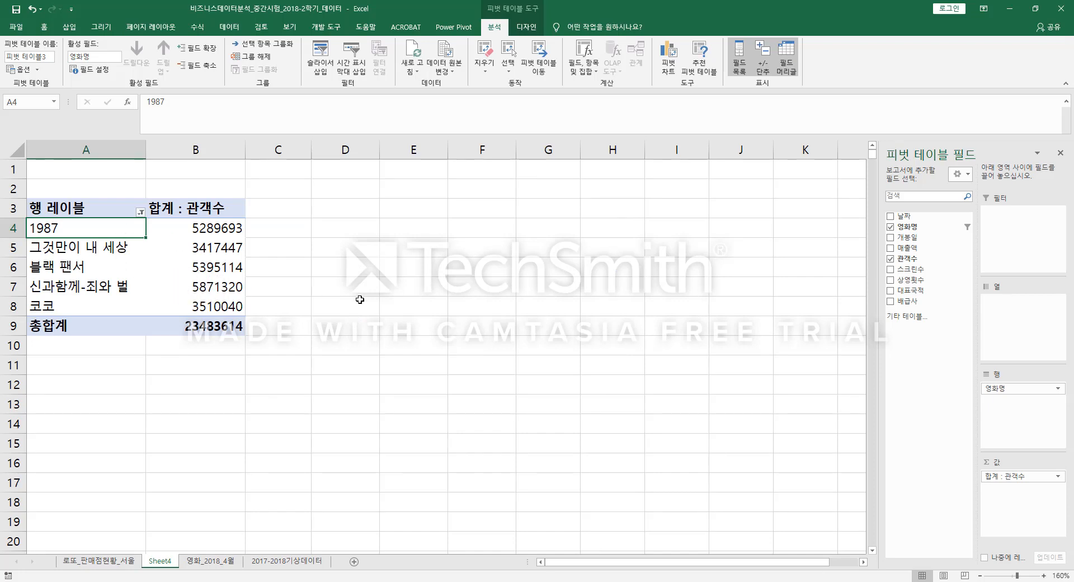
pyautogui.moveTo(1004, 390); pyautogui.dragTo(930, 394)
pyautogui.moveTo(1025, 474); pyautogui.dragTo(933, 460)
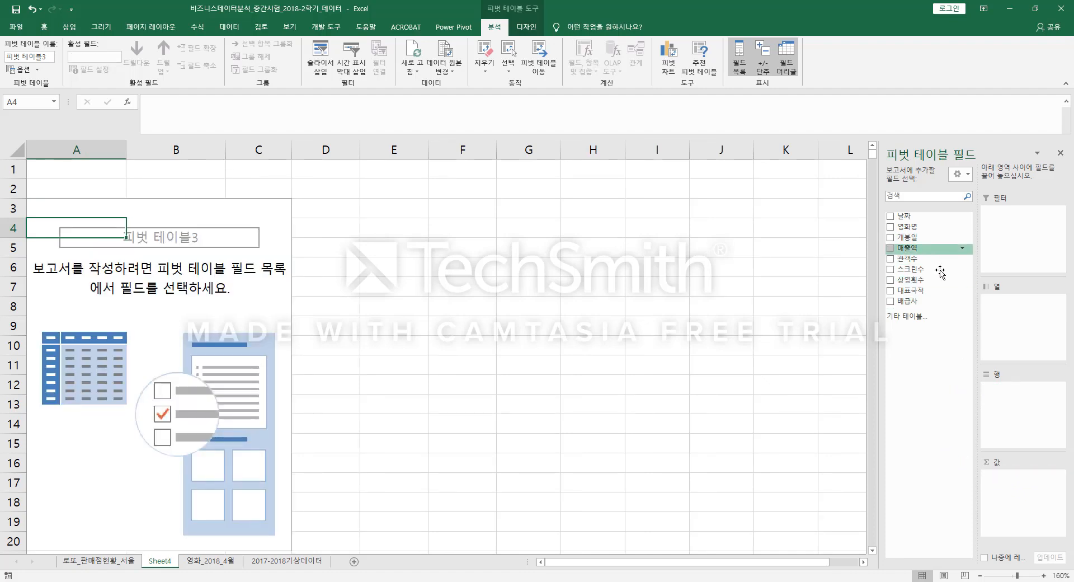
# Add 영화명 to the pivot rows and 관객수 to the values, and filter the movies to the top 5 items by 합계 : 관객수
pyautogui.moveTo(909, 227); pyautogui.dragTo(1013, 407)
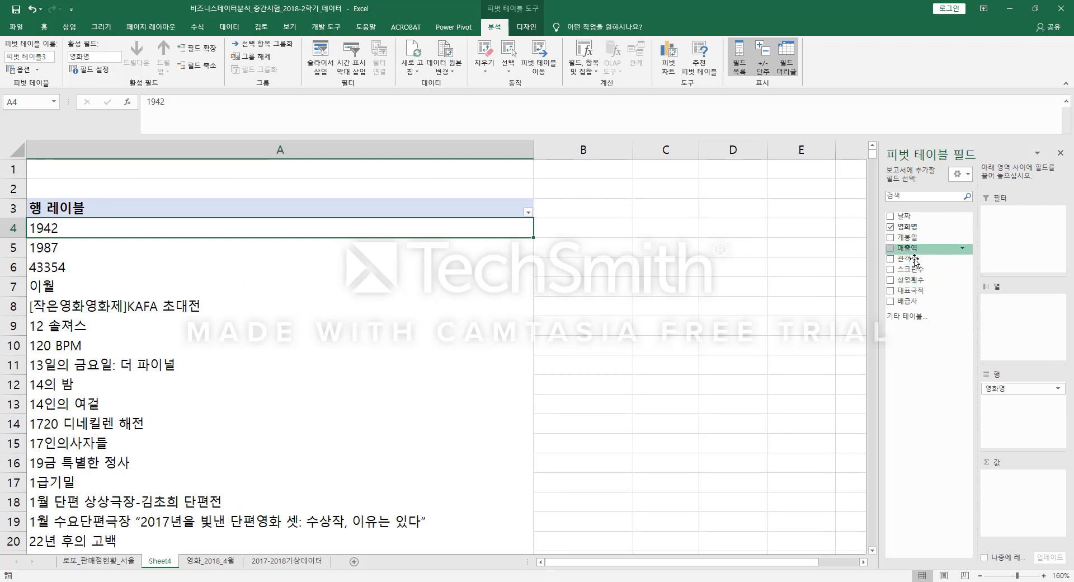
pyautogui.moveTo(907, 258); pyautogui.dragTo(1023, 504)
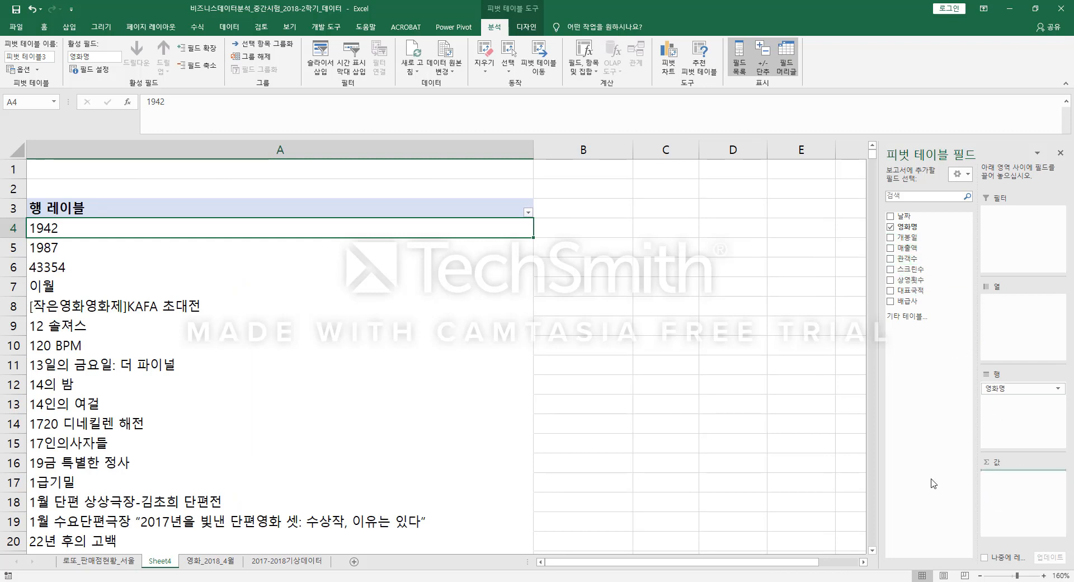
pyautogui.rightClick(387, 229)
pyautogui.moveTo(431, 292)
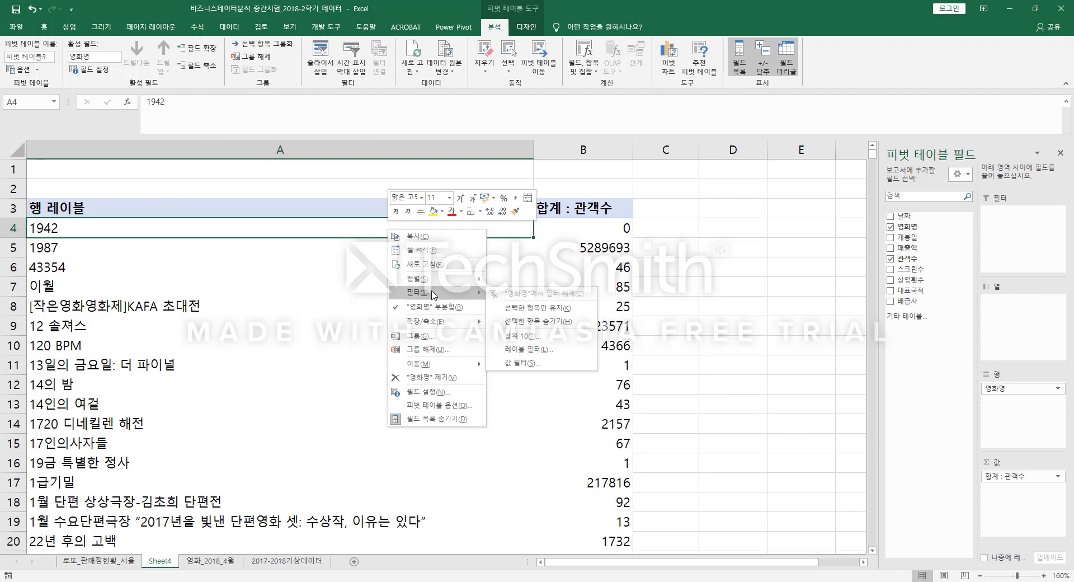
pyautogui.click(521, 335)
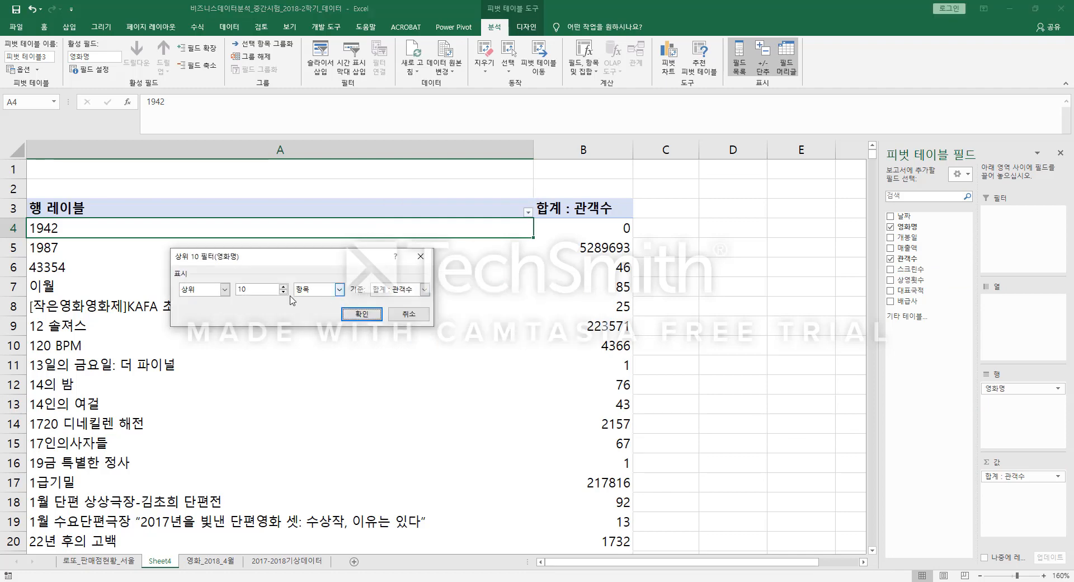
pyautogui.click(284, 292)
pyautogui.click(284, 292)
pyautogui.click(283, 291)
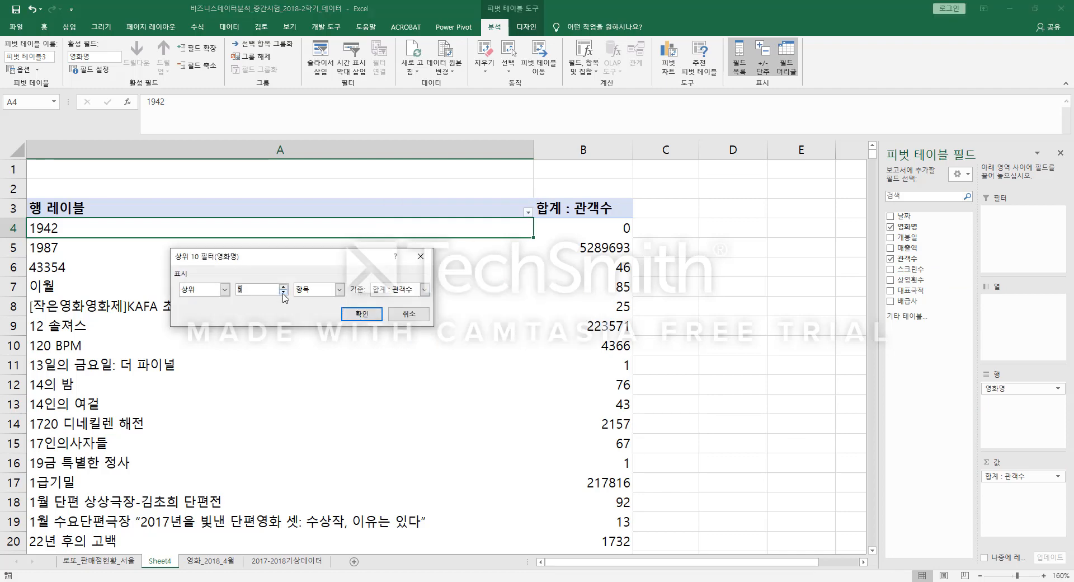
pyautogui.click(362, 314)
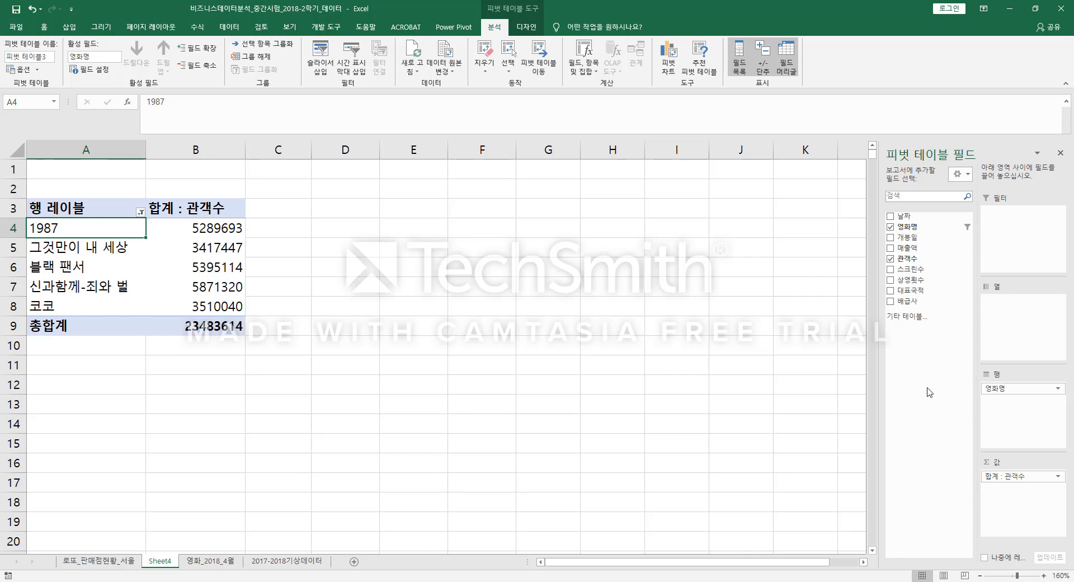
# Try weekly 날짜 rows with 영화명 as columns, and return the pivot table to 영화명 rows only
pyautogui.moveTo(903, 216)
pyautogui.mouseDown()
pyautogui.moveTo(1015, 392)
pyautogui.moveTo(1016, 413)
pyautogui.mouseUp()
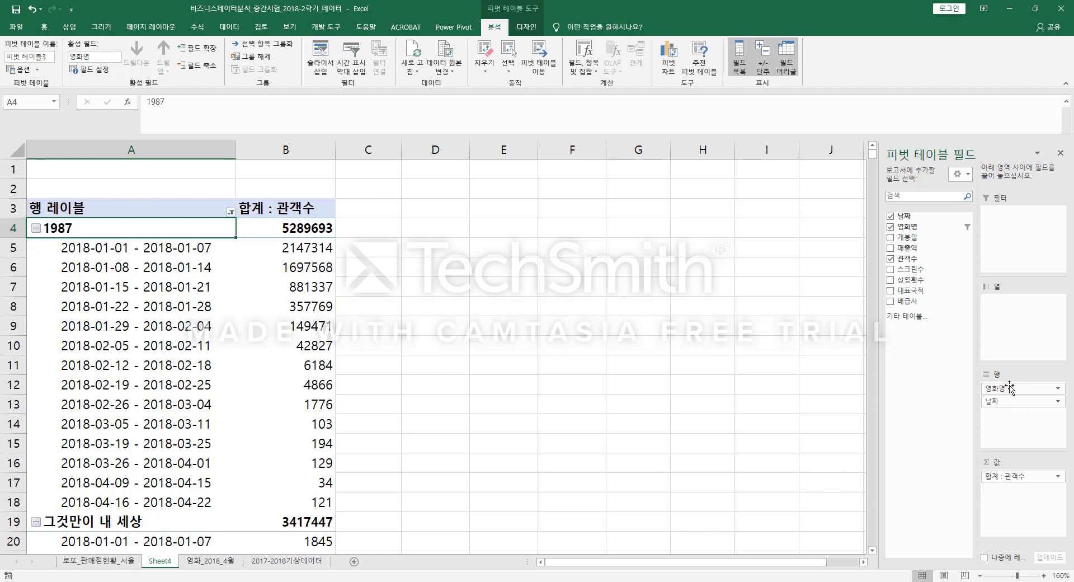
pyautogui.moveTo(1010, 385); pyautogui.dragTo(1013, 323)
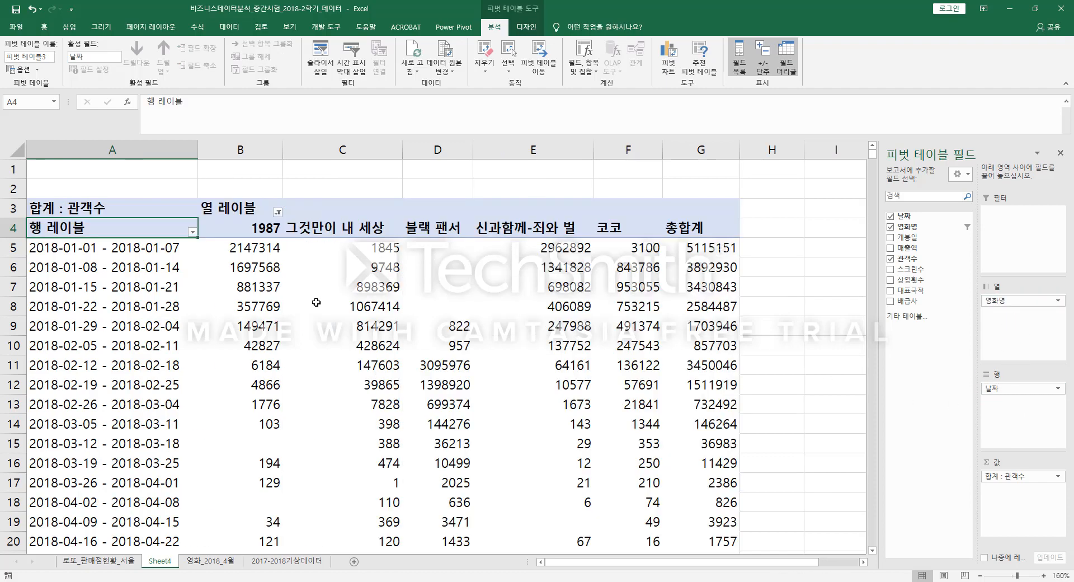
pyautogui.moveTo(93, 248); pyautogui.dragTo(106, 404)
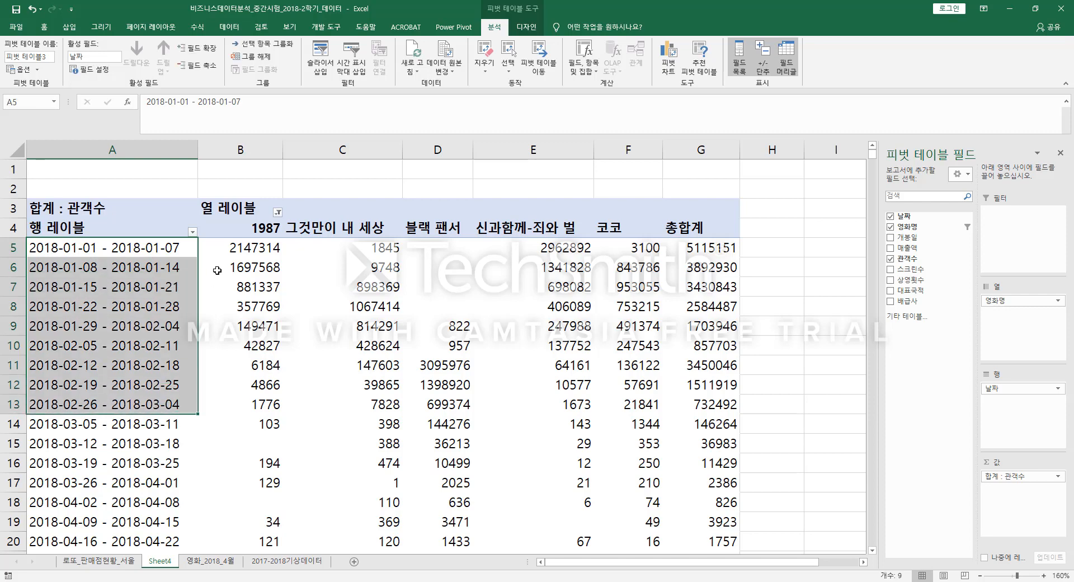
pyautogui.moveTo(240, 249); pyautogui.dragTo(287, 323)
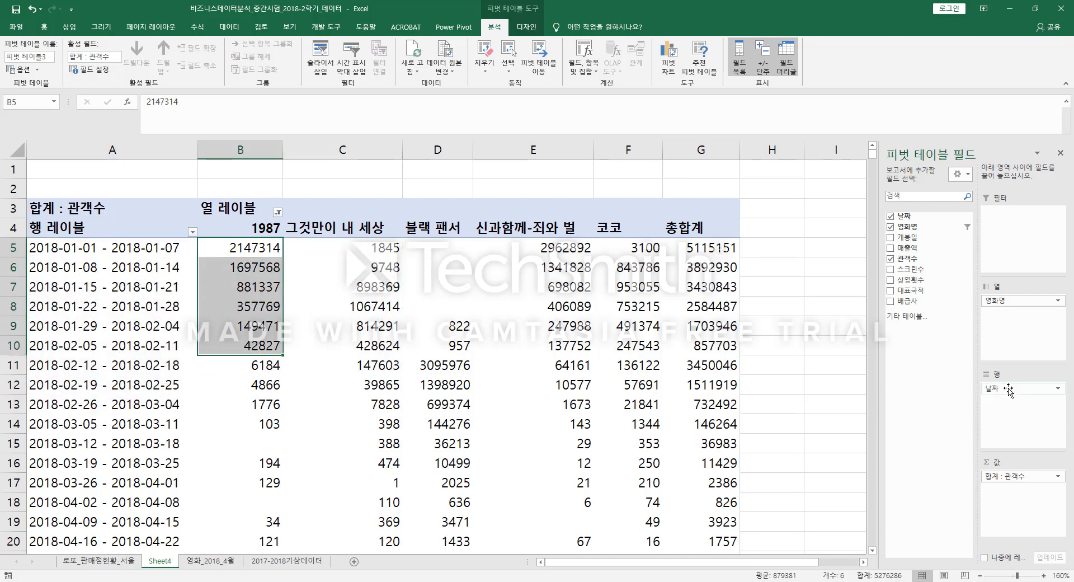
pyautogui.moveTo(1007, 389); pyautogui.dragTo(945, 394)
pyautogui.moveTo(1001, 300); pyautogui.dragTo(1007, 397)
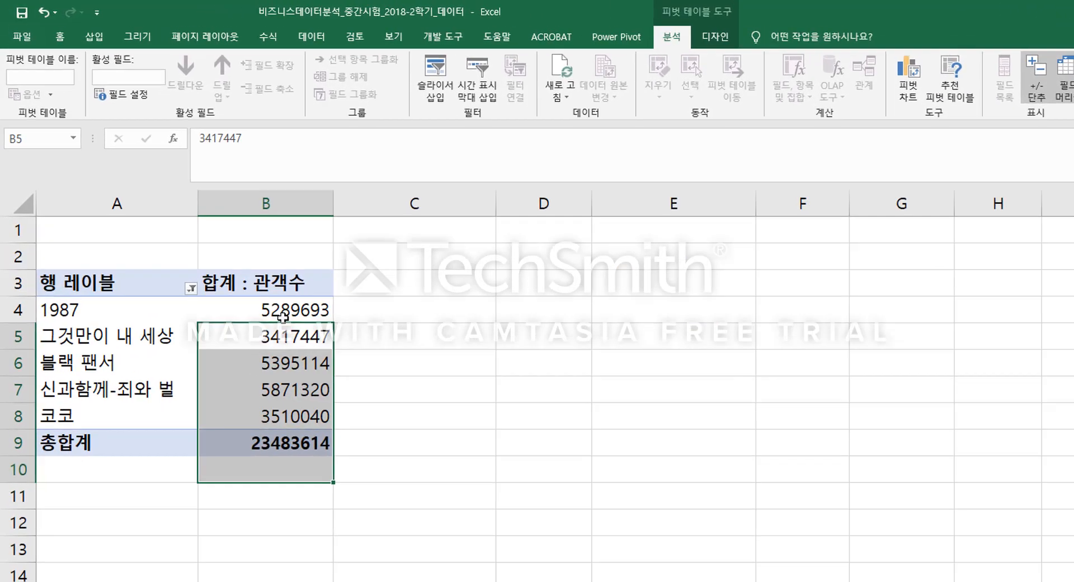
# Show the 관객수 values as a descending rank (내림차순 순위) based on 영화명 and check the top-ranked movie
pyautogui.click(283, 317)
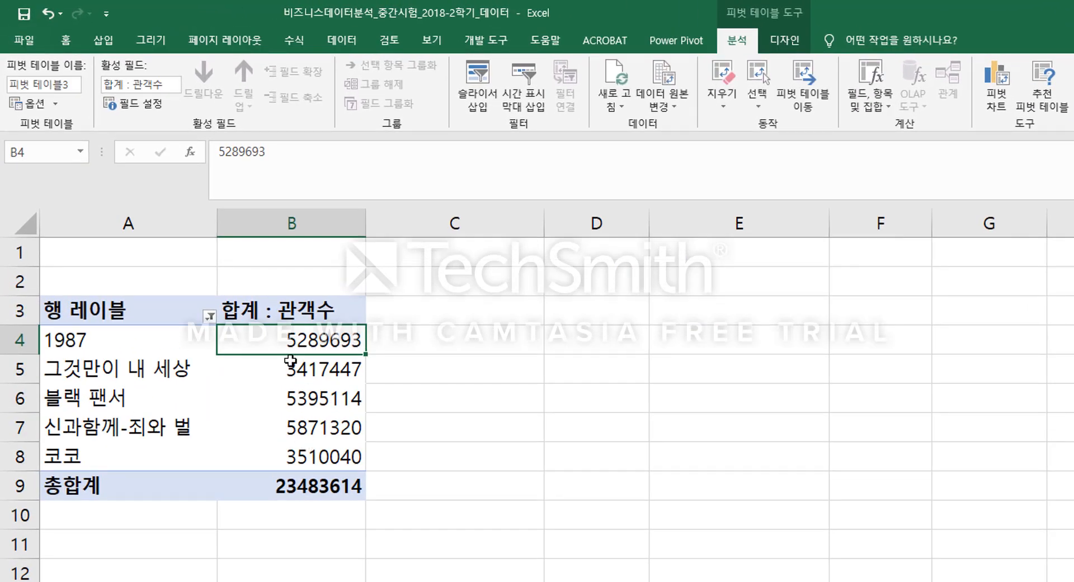
pyautogui.rightClick(297, 338)
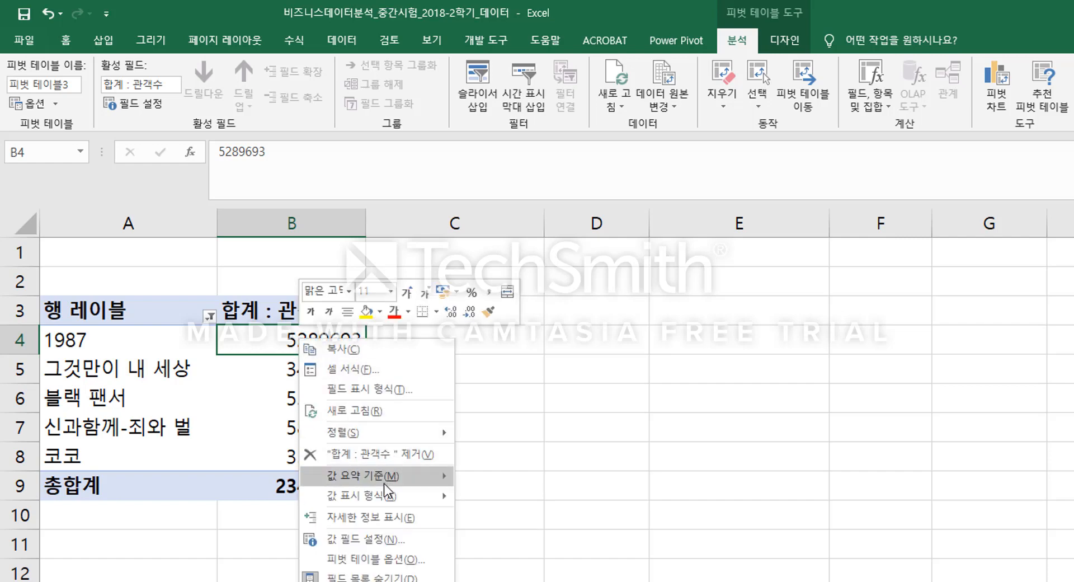
pyautogui.moveTo(388, 499)
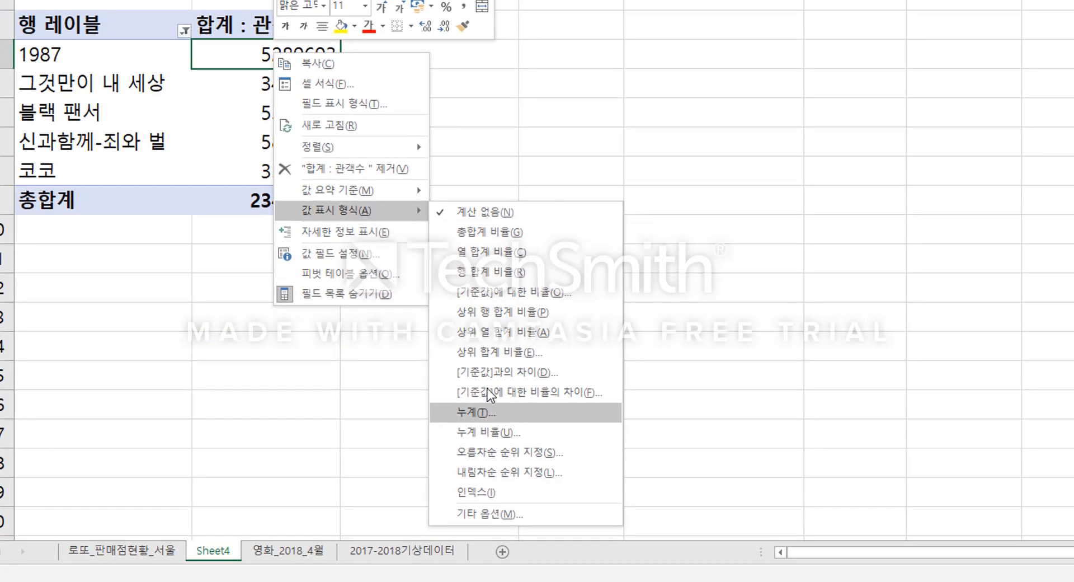
pyautogui.click(519, 472)
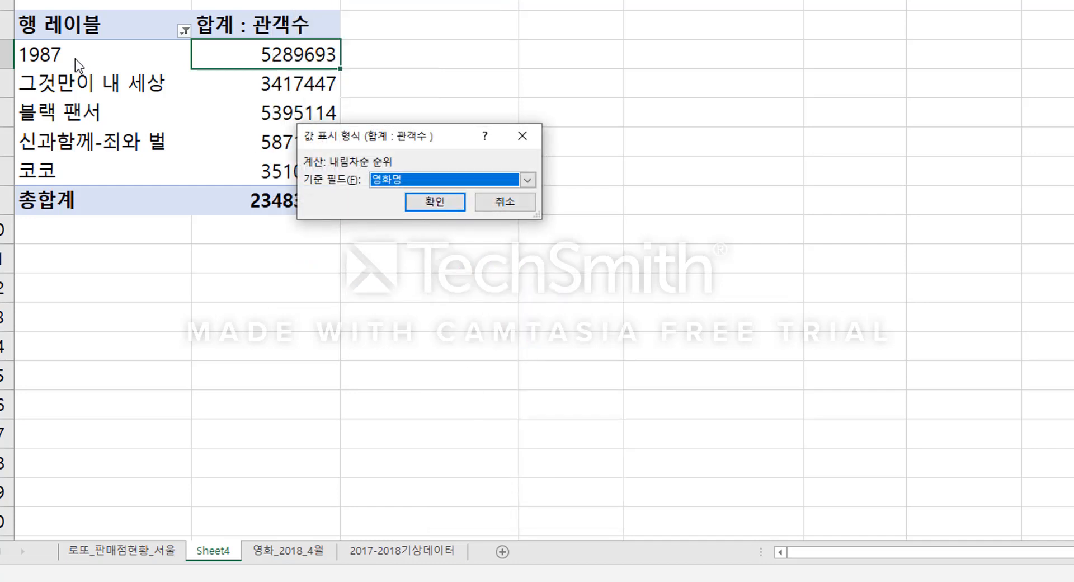
pyautogui.click(435, 203)
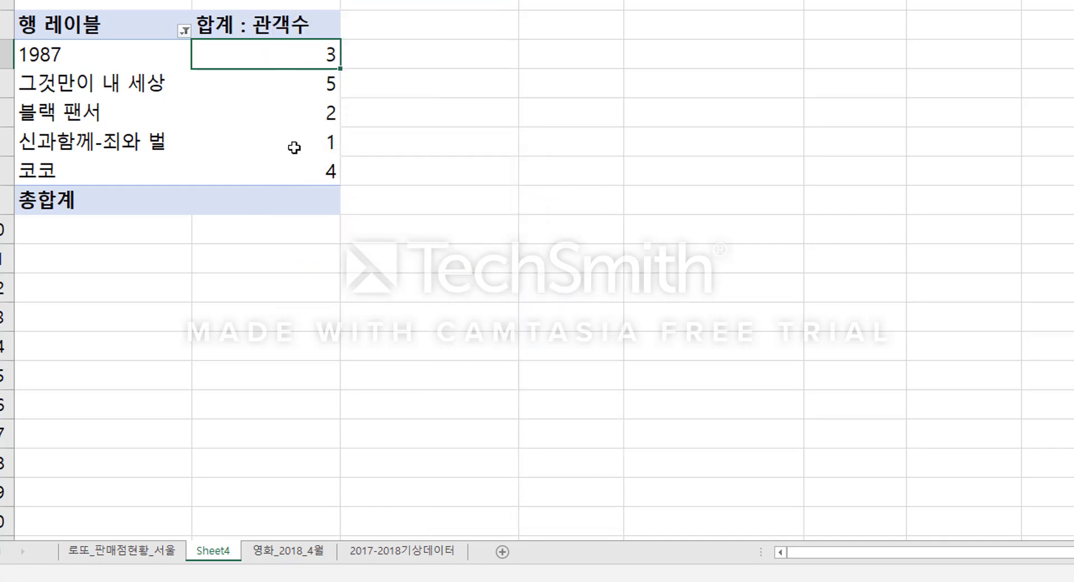
pyautogui.click(257, 150)
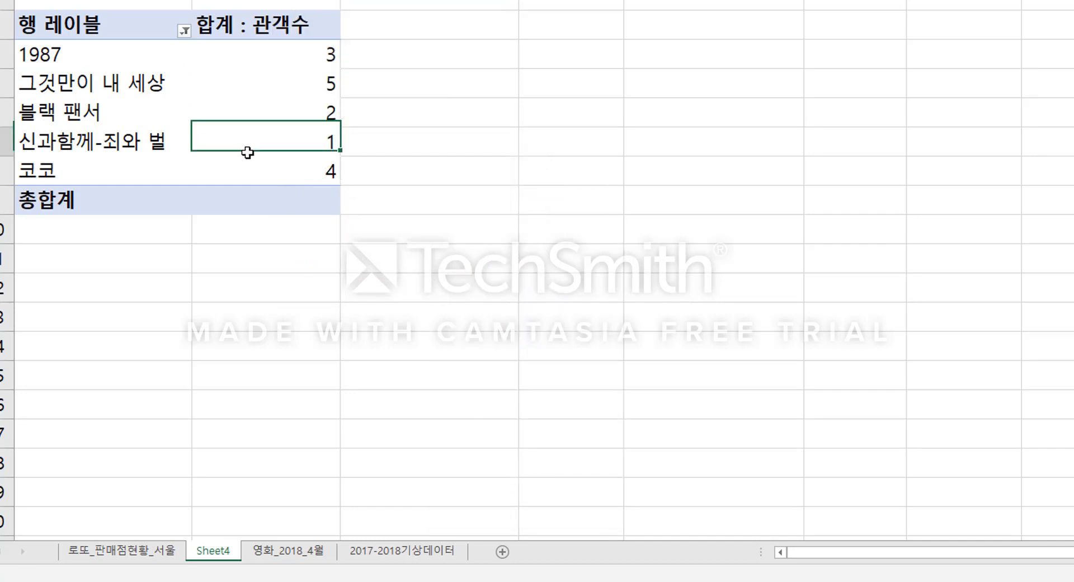
pyautogui.moveTo(120, 141); pyautogui.dragTo(249, 142)
# Sort the movies by their 관객수 values in descending order (숫자 내림차순 정렬)
pyautogui.rightClick(275, 49)
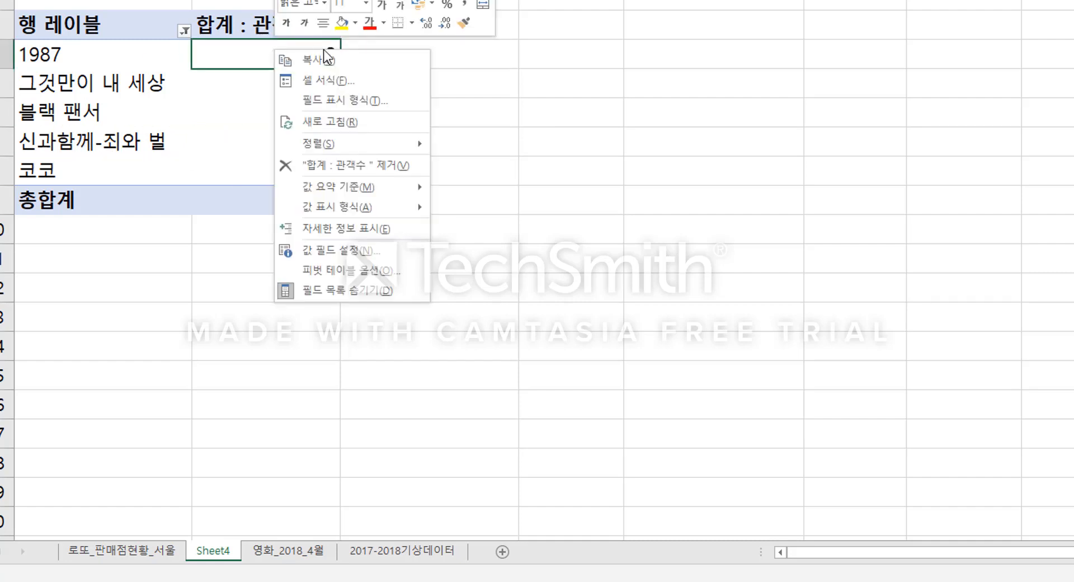
pyautogui.moveTo(401, 147)
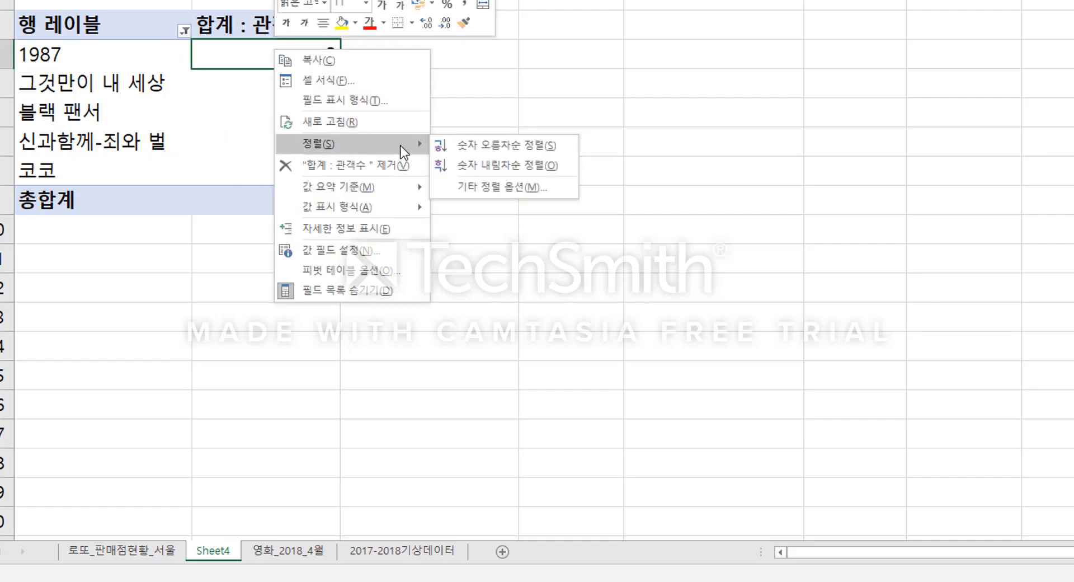
pyautogui.click(449, 165)
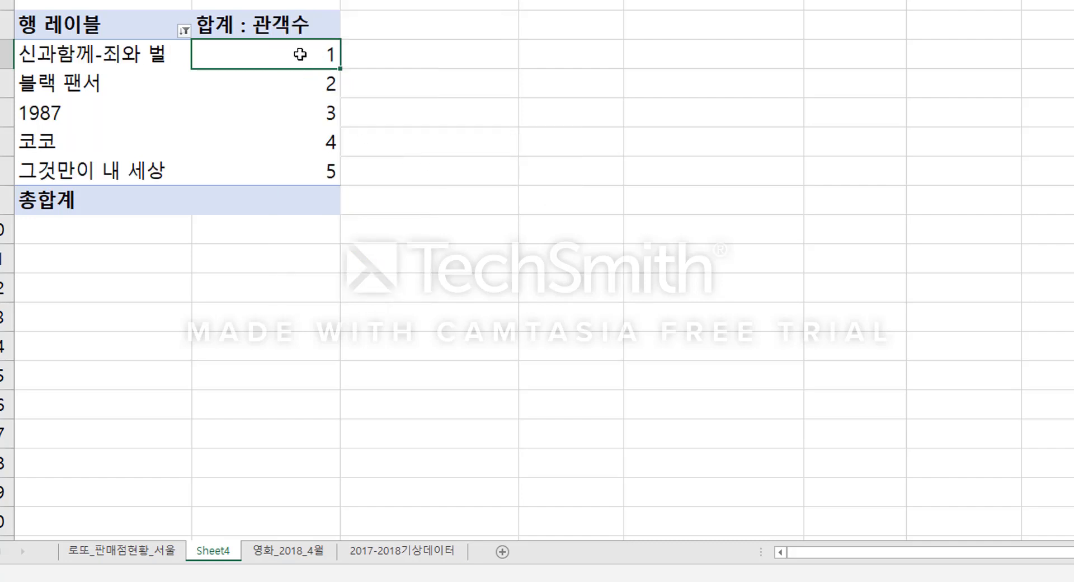
pyautogui.moveTo(301, 55)
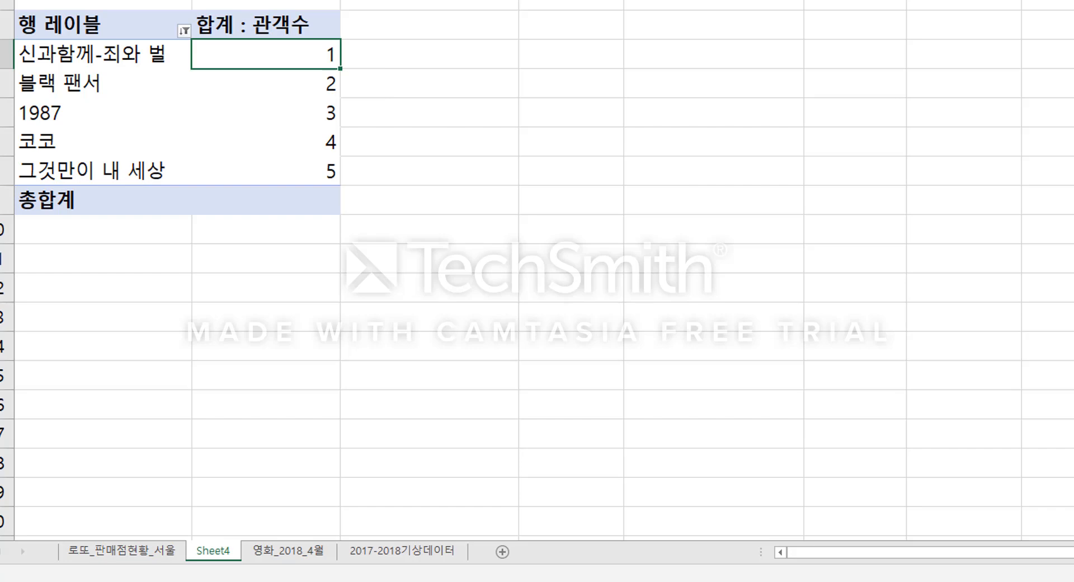
# Add 날짜 to the pivot columns and insert a pivot line chart with markers (표식이 있는 꺾은선형), placed over the lower rows
pyautogui.moveTo(903, 216); pyautogui.dragTo(1008, 352)
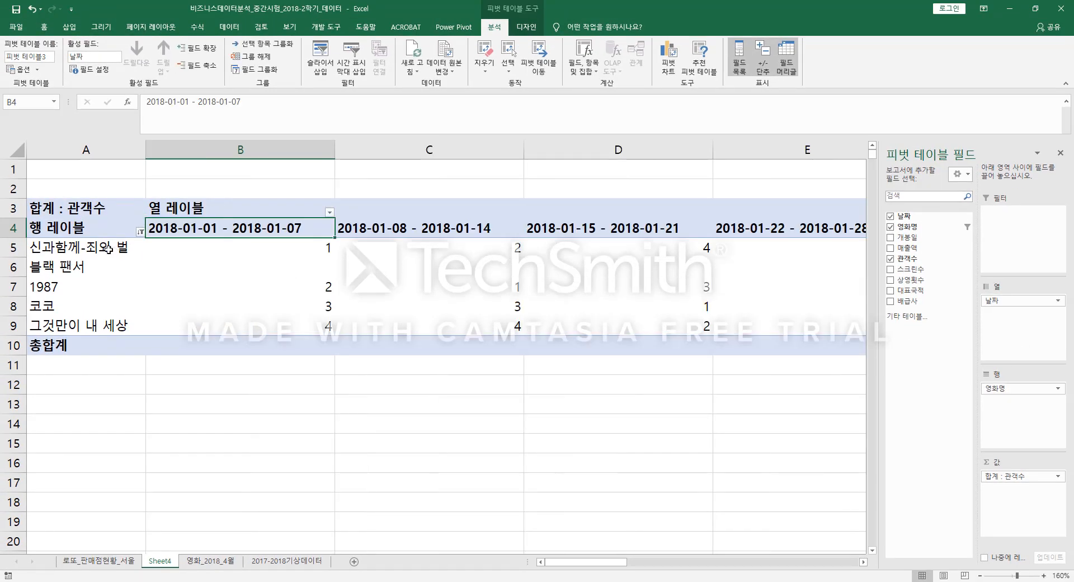
pyautogui.click(317, 251)
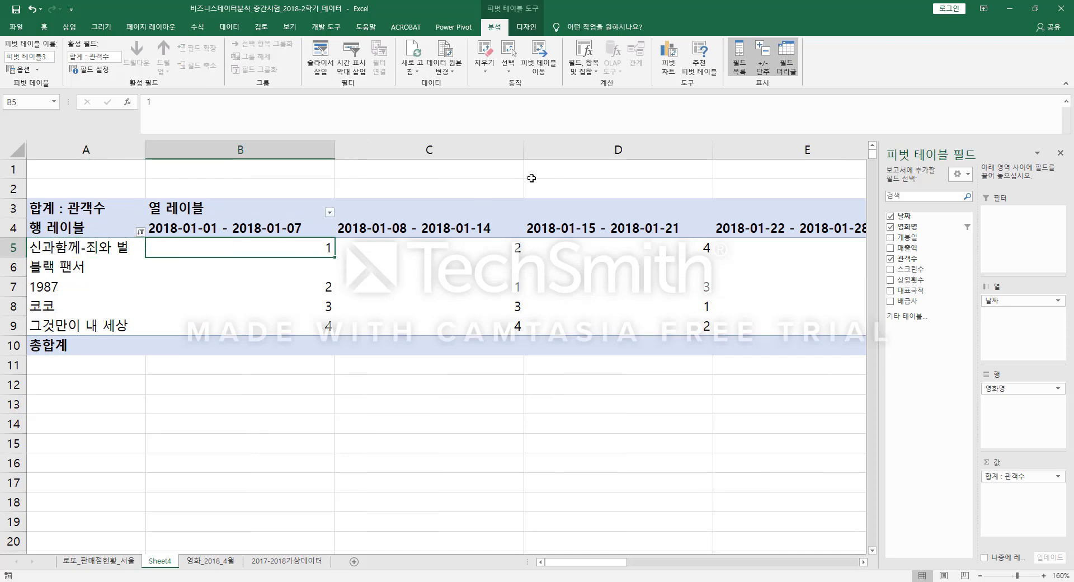
pyautogui.click(668, 53)
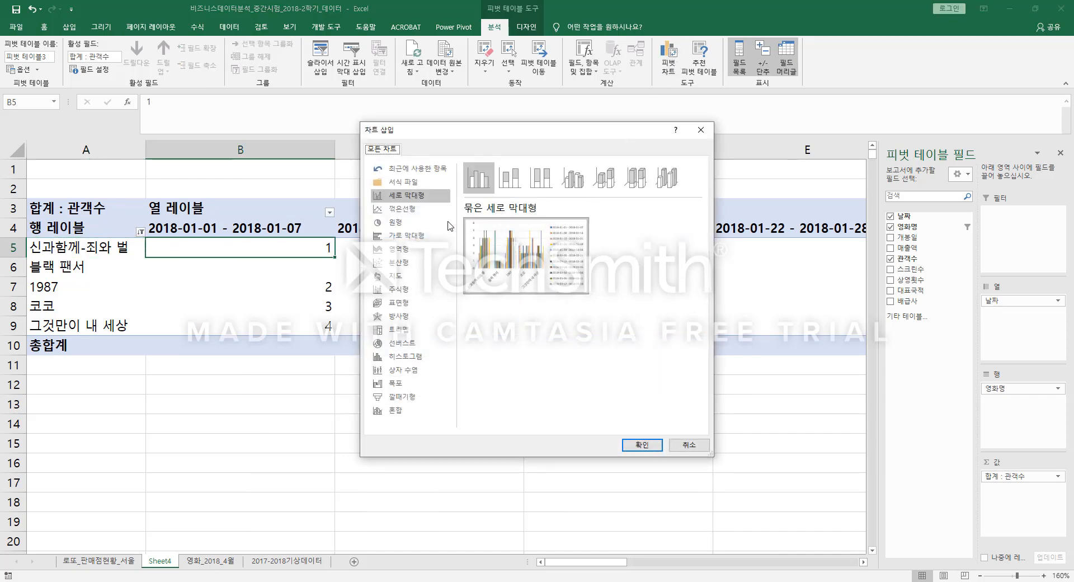
pyautogui.click(401, 208)
pyautogui.click(572, 178)
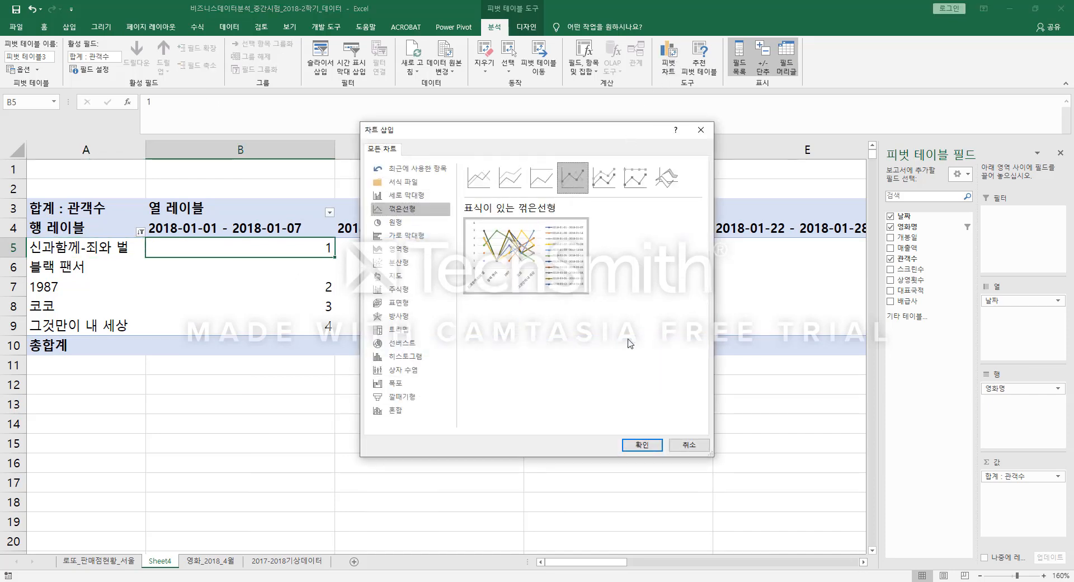
pyautogui.click(641, 444)
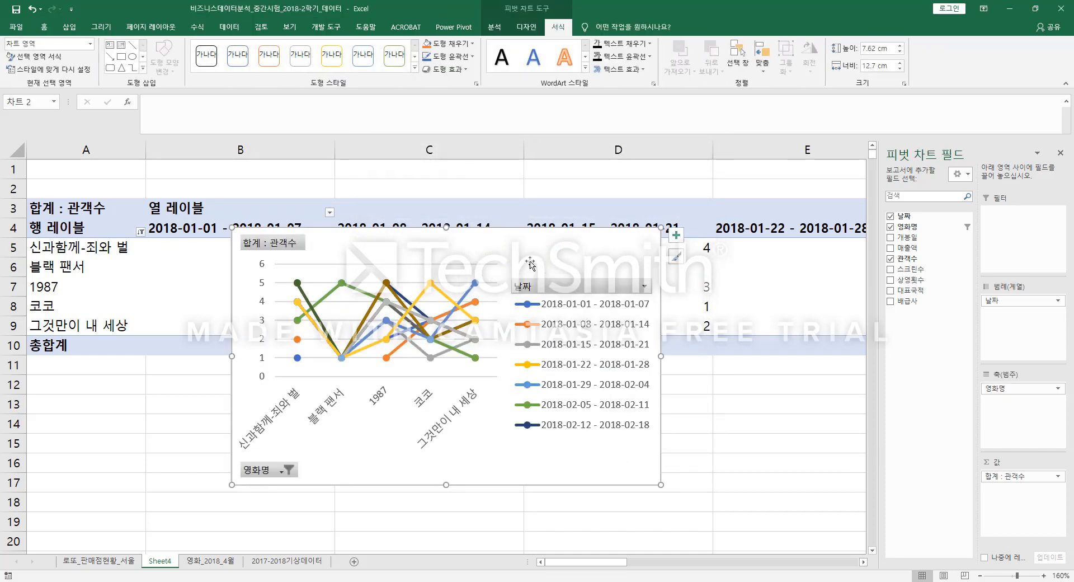
pyautogui.moveTo(529, 262); pyautogui.dragTo(573, 291)
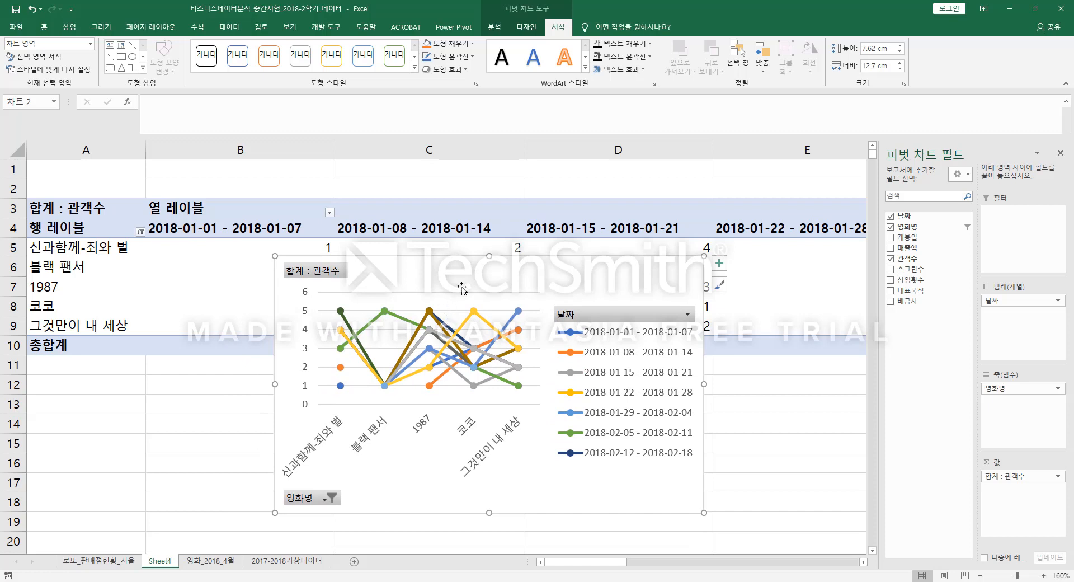
pyautogui.moveTo(541, 275); pyautogui.dragTo(506, 308)
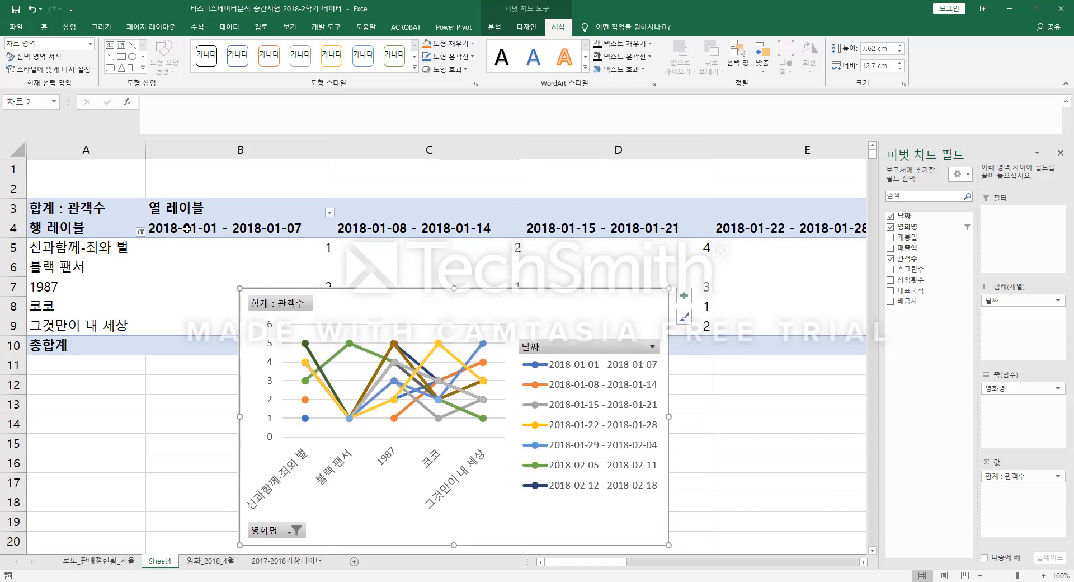
# Swap the pivot fields so the weekly 날짜 periods form the rows and 영화명 forms the columns
pyautogui.click(186, 227)
pyautogui.doubleClick(85, 252)
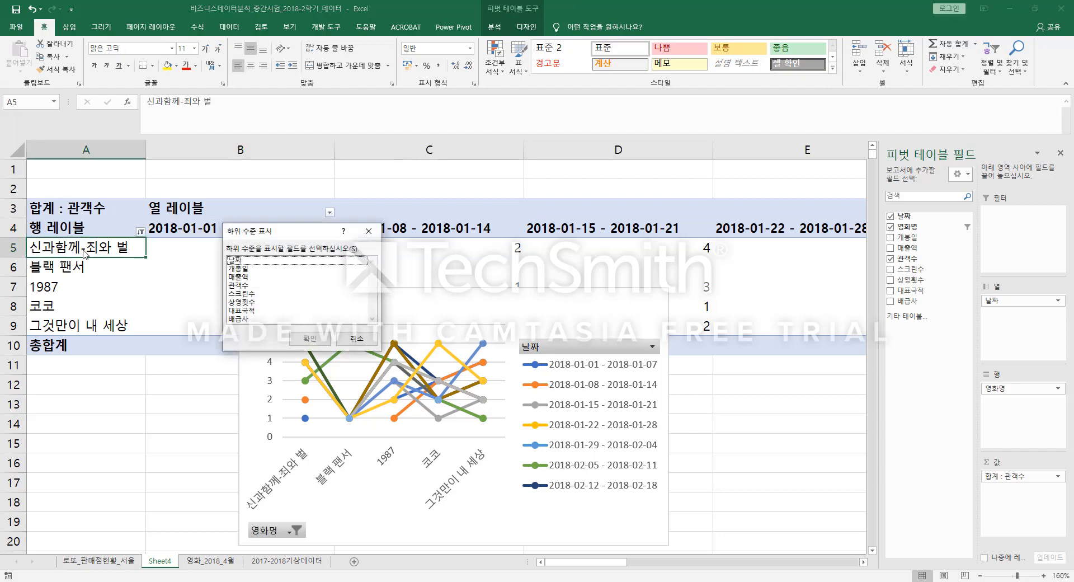
pyautogui.click(361, 338)
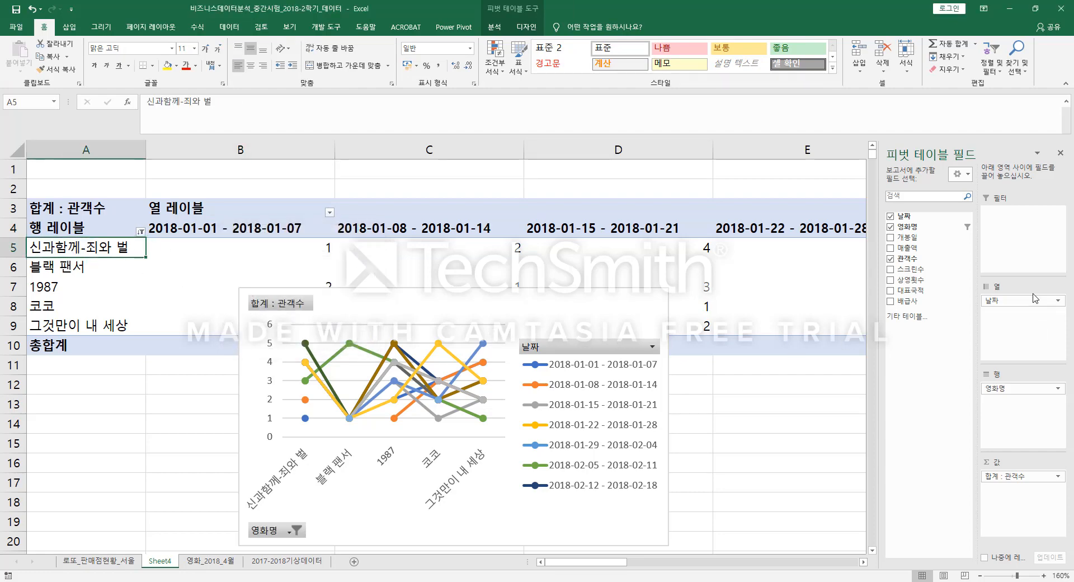
pyautogui.moveTo(1031, 312); pyautogui.dragTo(1016, 341)
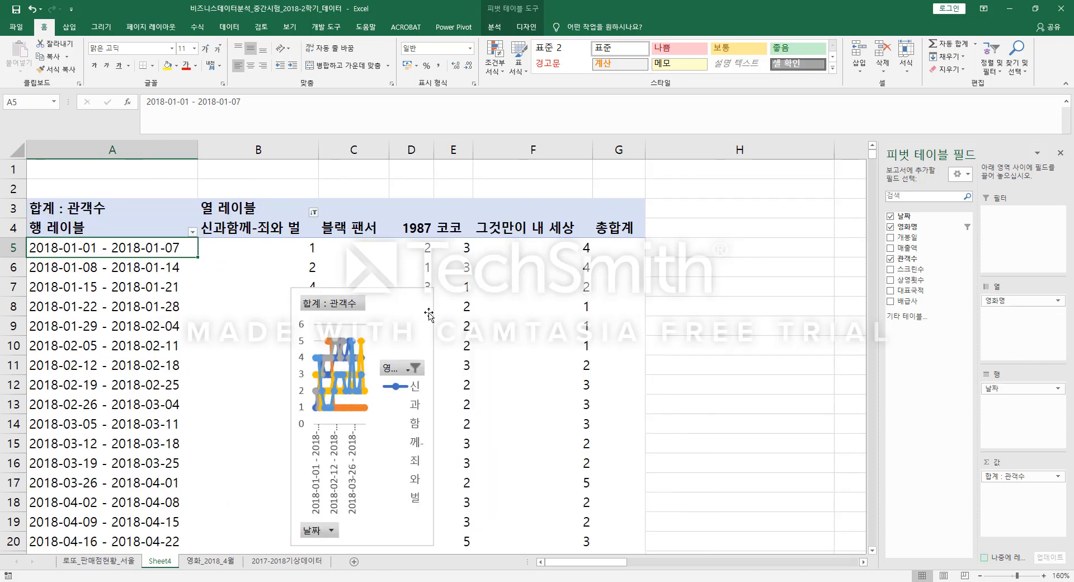
# Move the pivot chart up over the table and widen it so the weekly lines and movie legend fit
pyautogui.moveTo(421, 309); pyautogui.dragTo(364, 224)
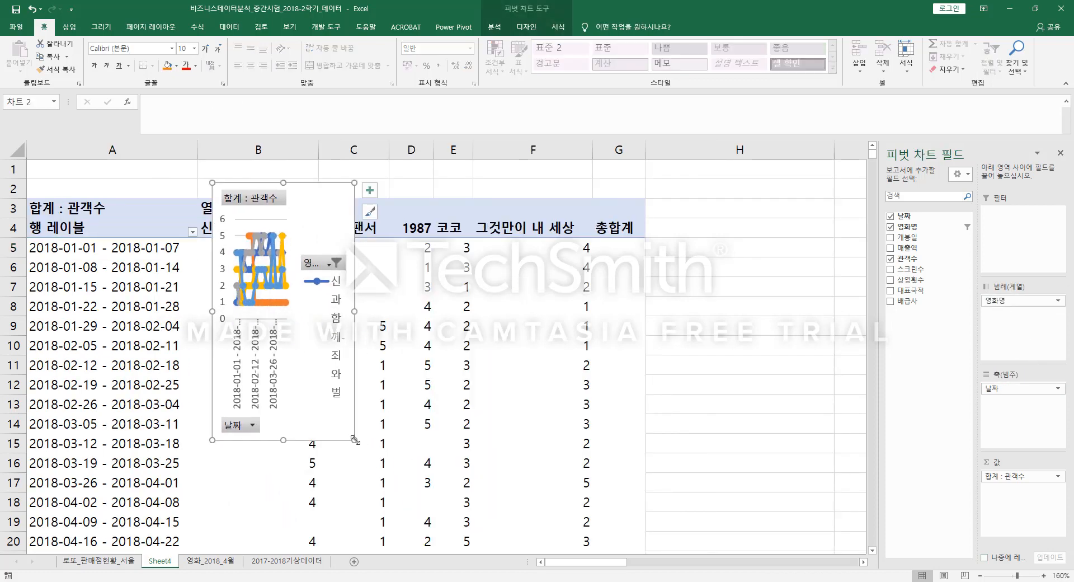
pyautogui.moveTo(354, 440); pyautogui.dragTo(701, 436)
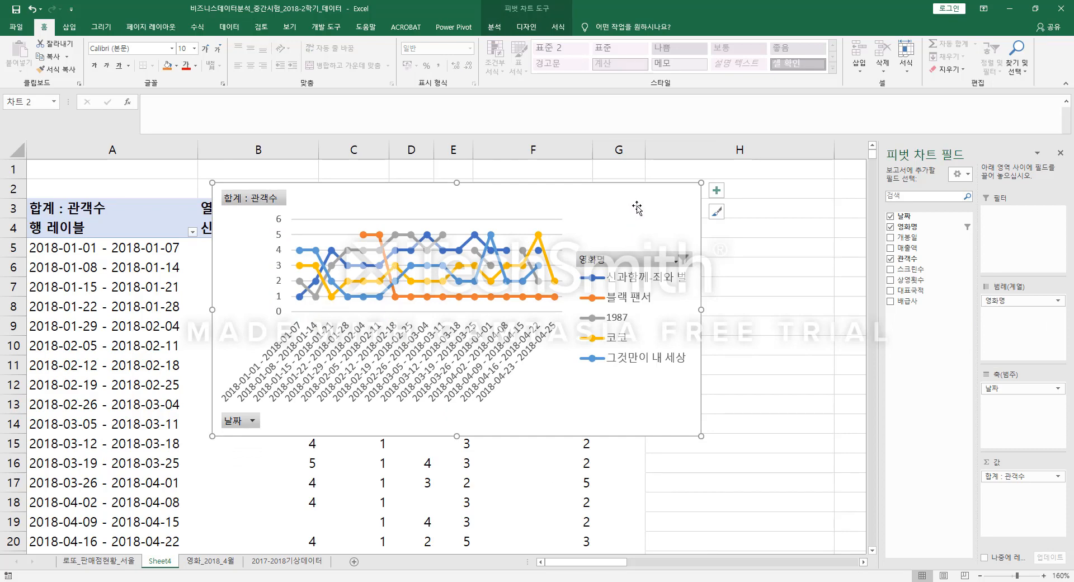
pyautogui.moveTo(635, 204); pyautogui.dragTo(672, 217)
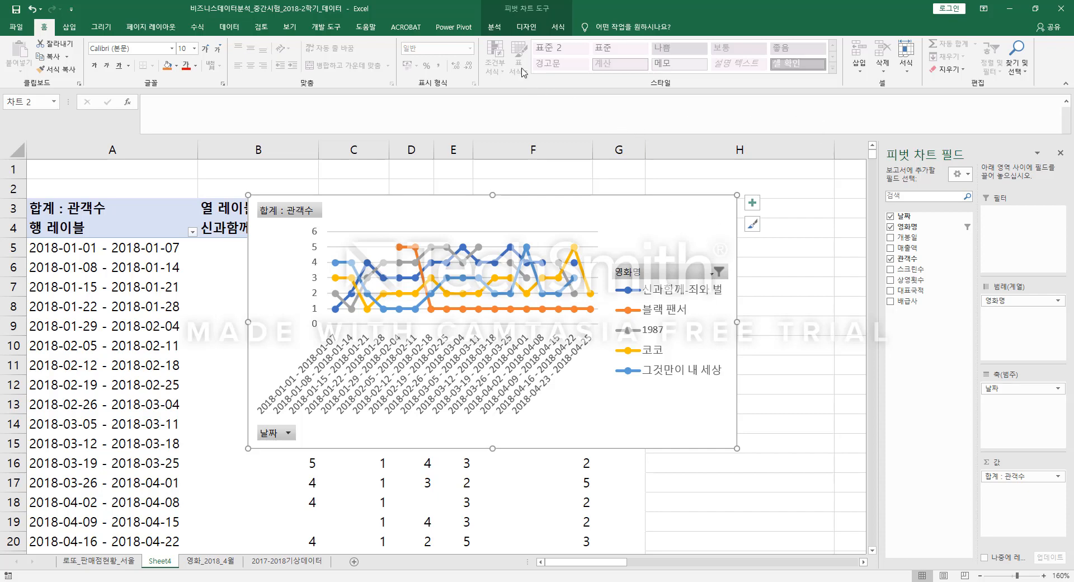
# Move the pivot chart to its own new chart sheet named Chart1
pyautogui.click(526, 27)
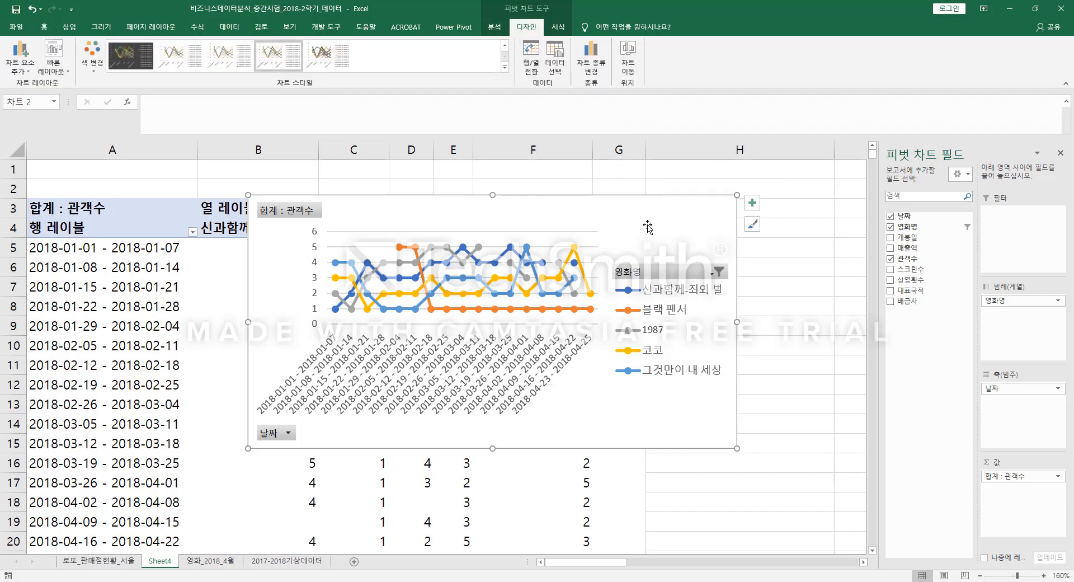
pyautogui.moveTo(666, 218); pyautogui.dragTo(654, 194)
pyautogui.click(626, 67)
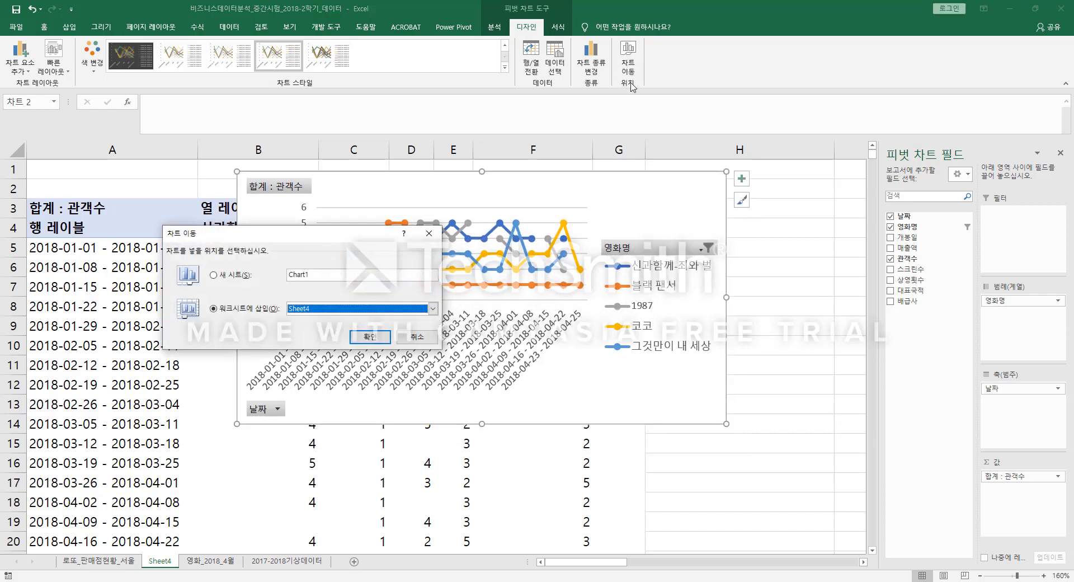
pyautogui.click(237, 275)
pyautogui.click(368, 336)
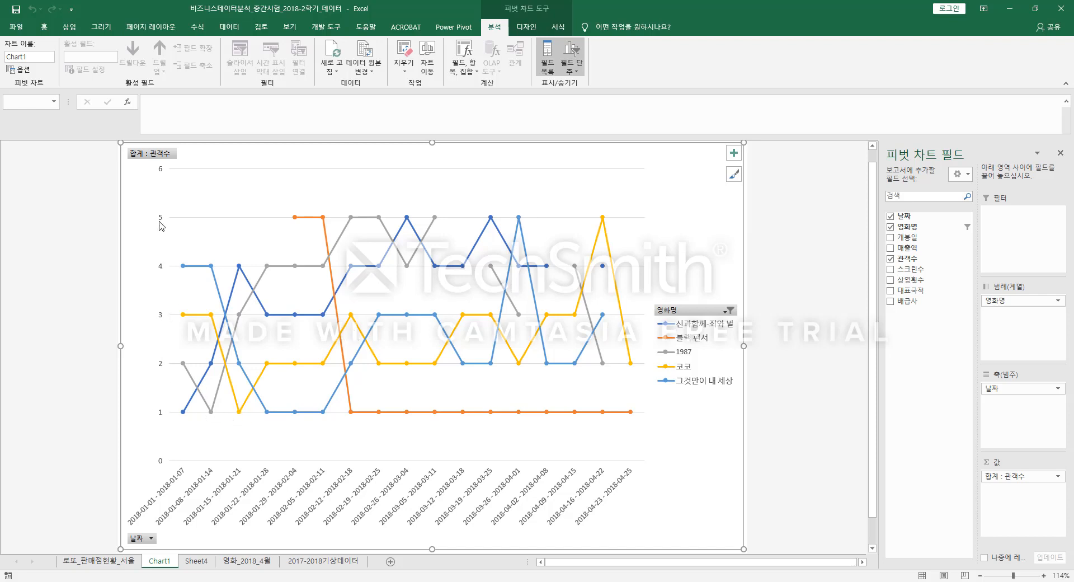
# Reverse the value order of the chart's vertical axis (값을 거꾸로) so rank 1 is at the top
pyautogui.click(160, 364)
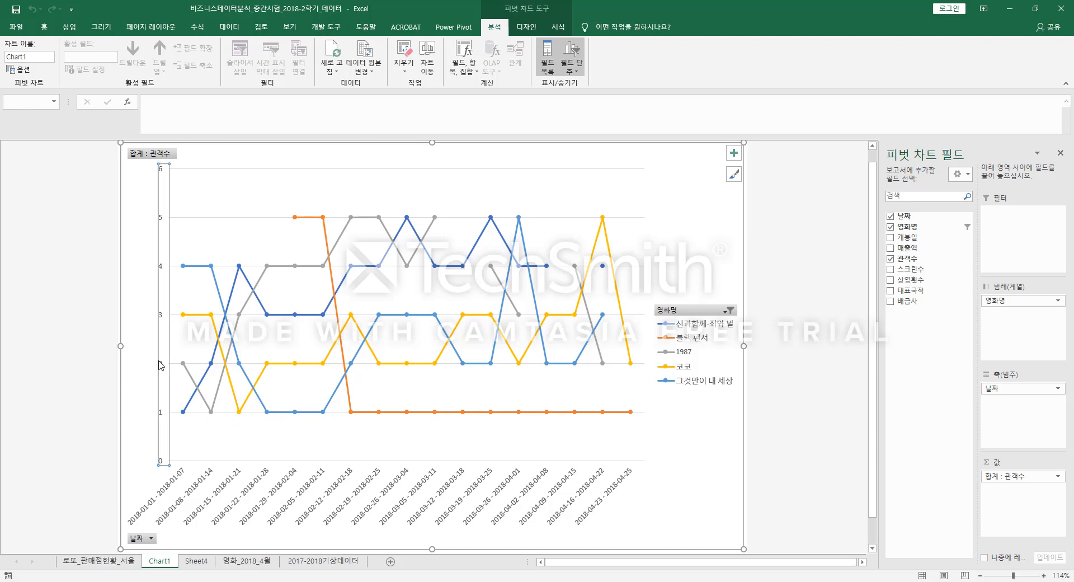
pyautogui.rightClick(160, 365)
pyautogui.click(239, 474)
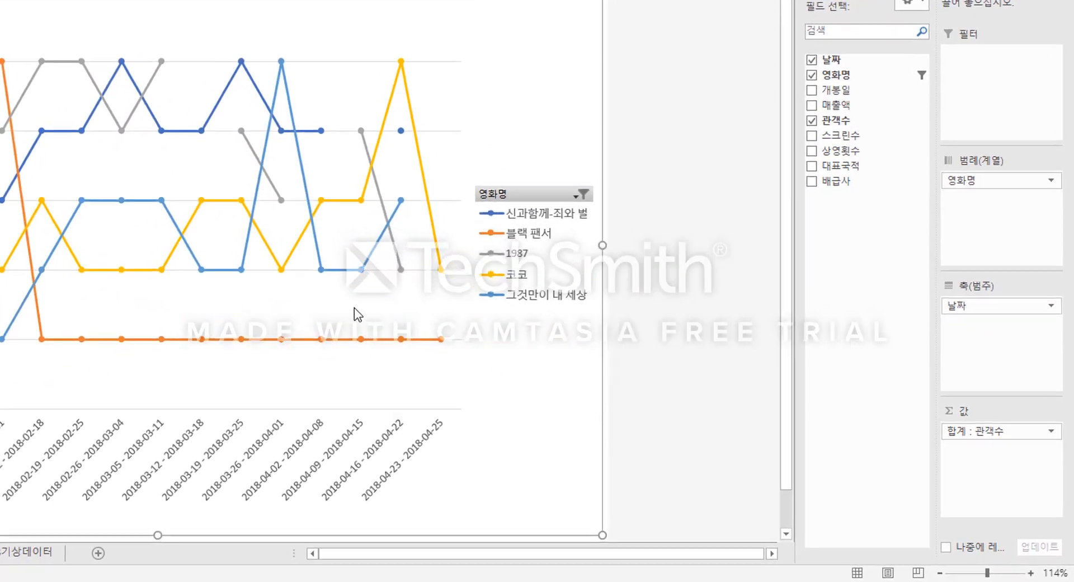
pyautogui.click(932, 371)
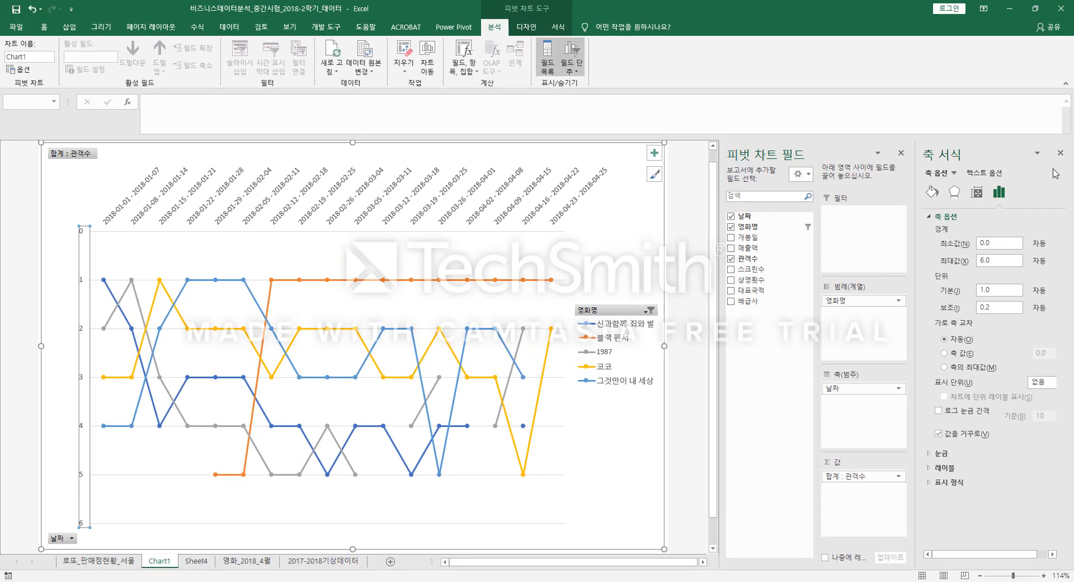
pyautogui.click(1060, 154)
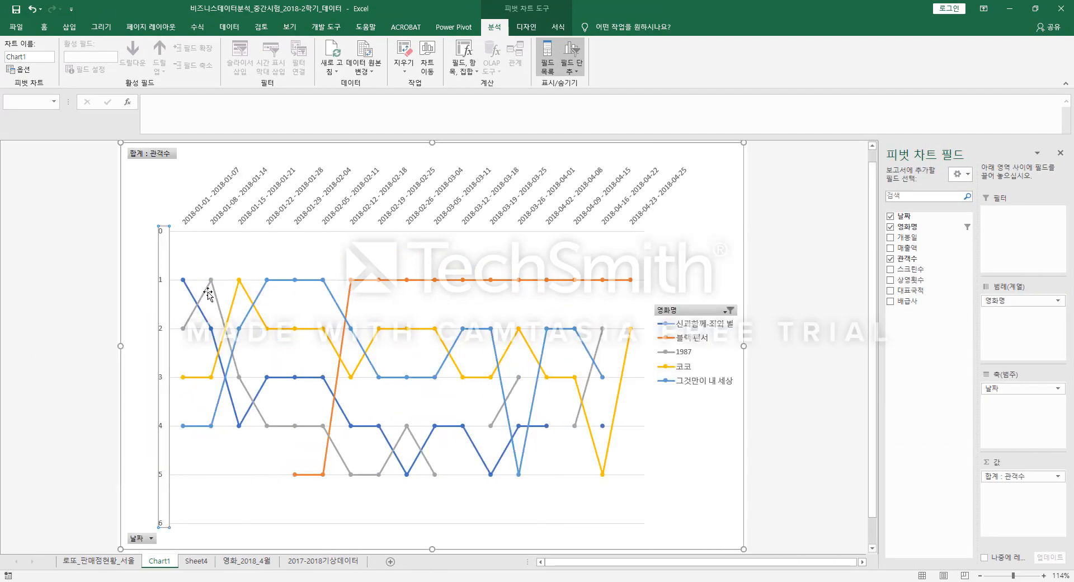
pyautogui.click(84, 224)
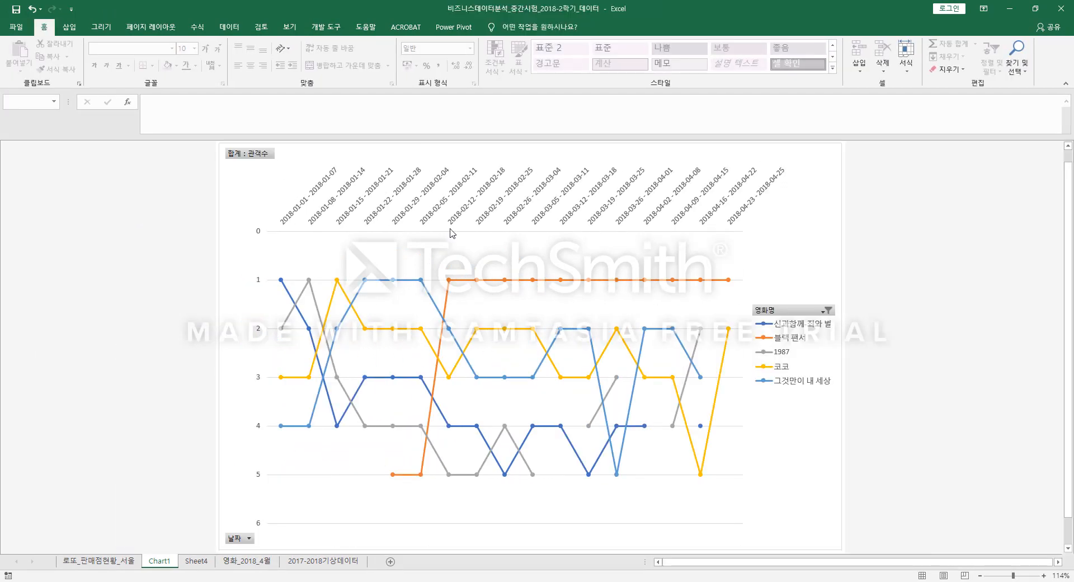
# Apply chart style 스타일 2 to the rank line chart
pyautogui.click(448, 262)
pyautogui.click(525, 27)
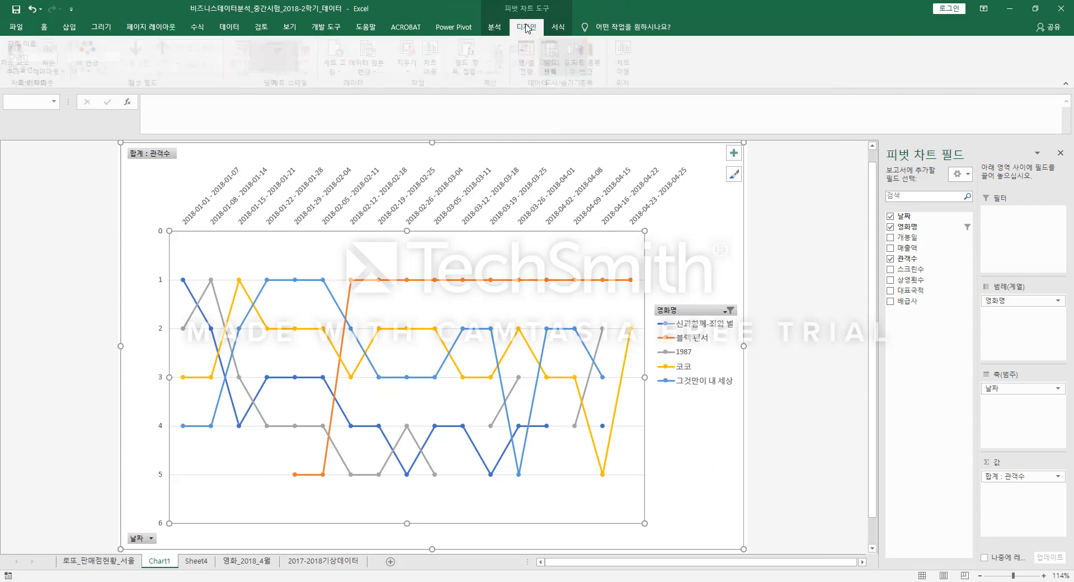
pyautogui.click(505, 67)
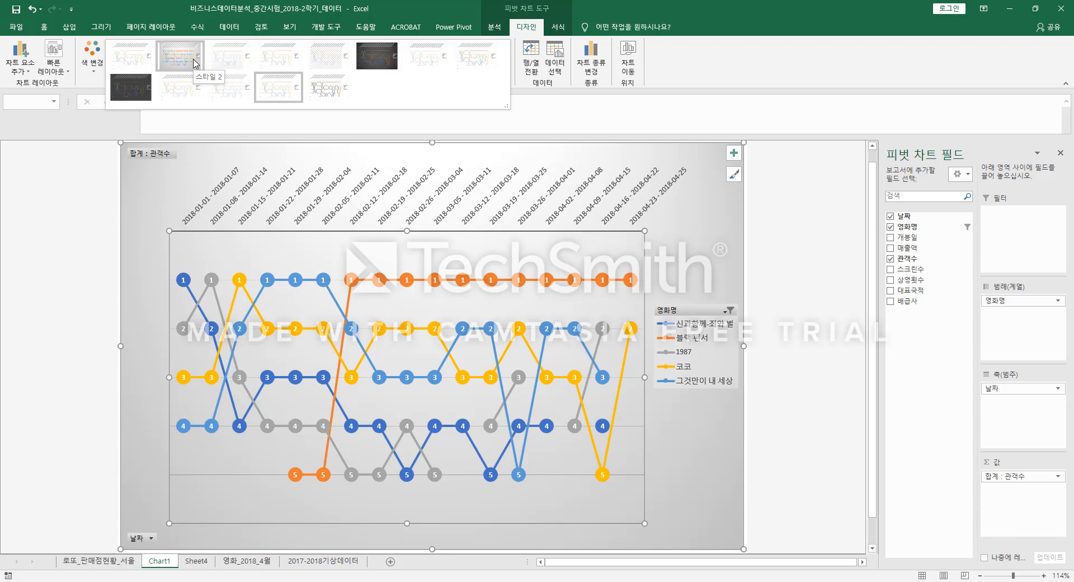
pyautogui.click(195, 62)
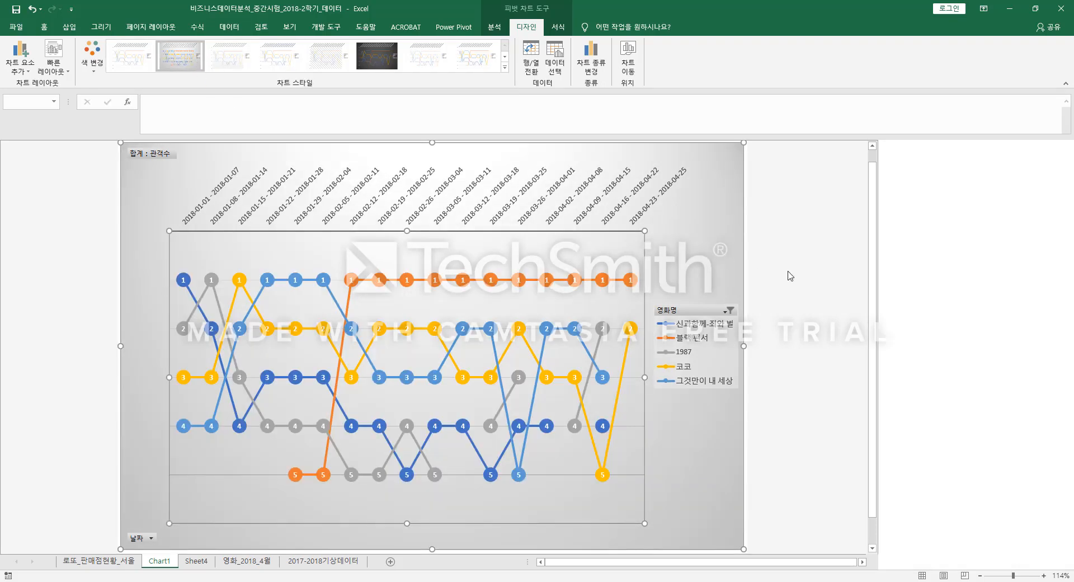
pyautogui.click(790, 275)
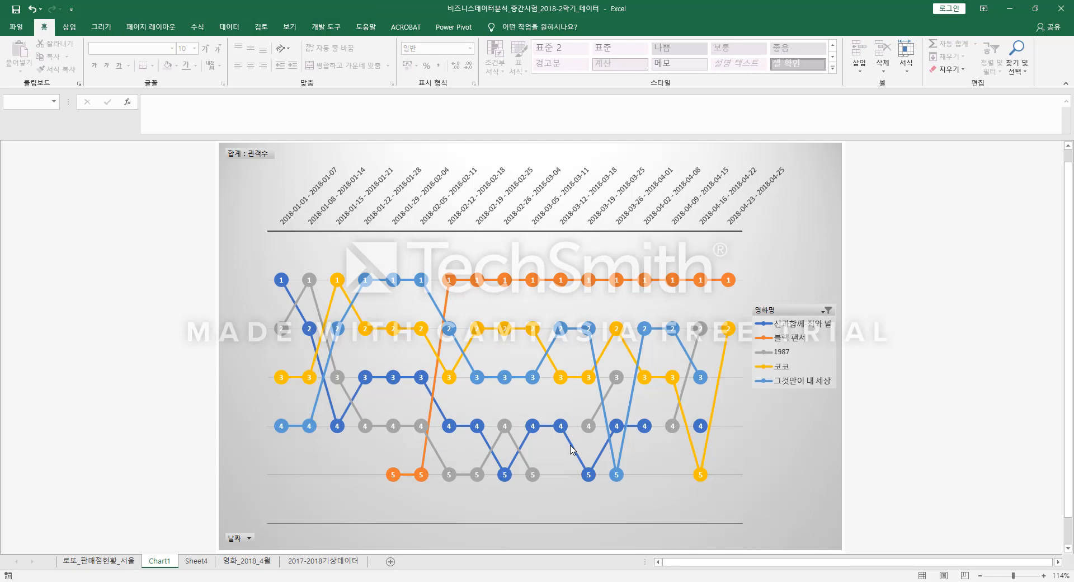
# Copy the whole rank chart and, in PowerPoint, paste it as a picture on the 5번 박스오피스 2018 slide
pyautogui.rightClick(472, 261)
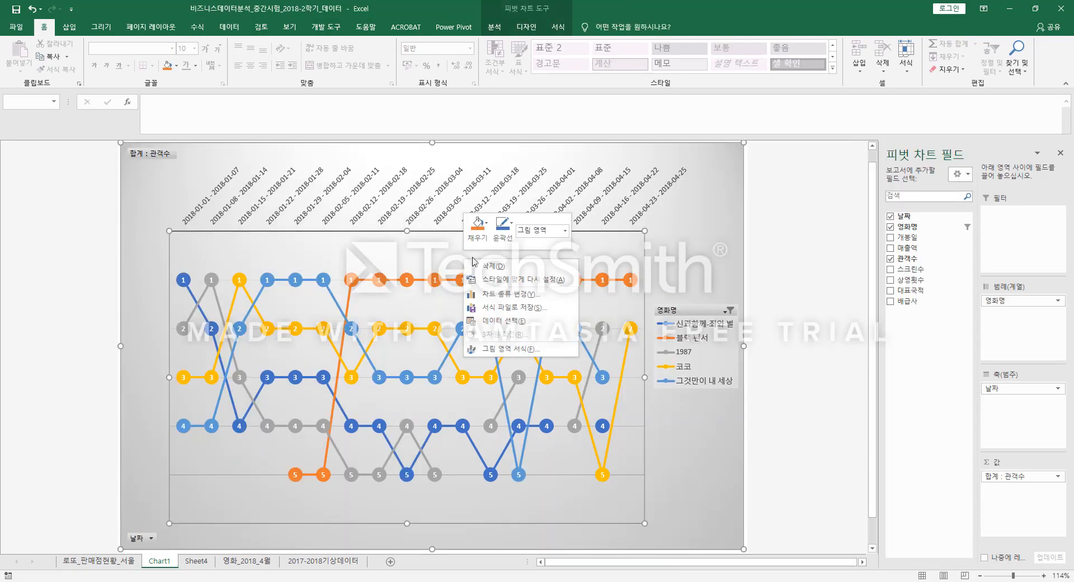
pyautogui.click(720, 211)
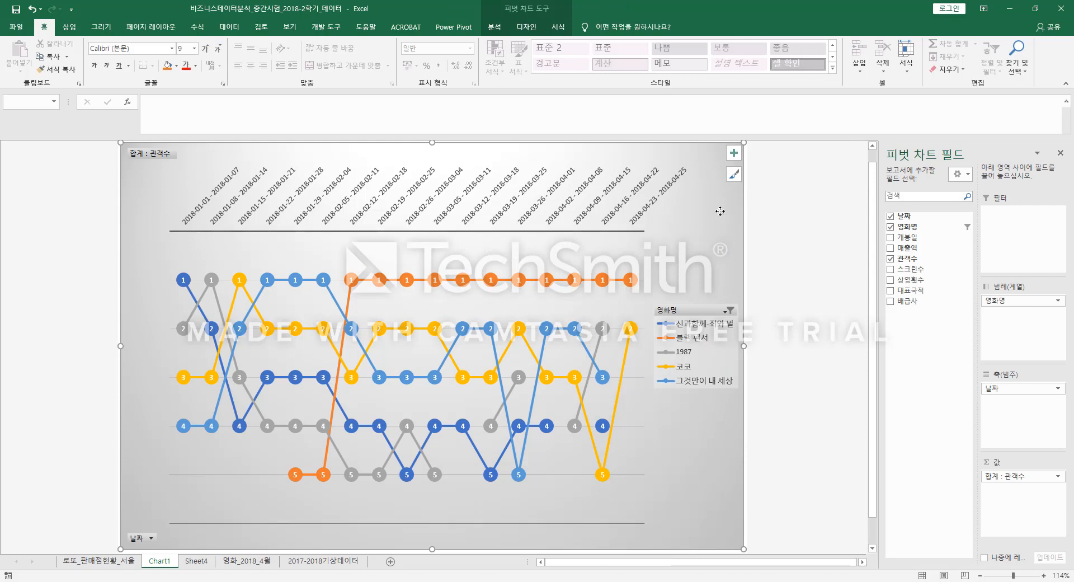
pyautogui.rightClick(720, 211)
pyautogui.click(736, 245)
pyautogui.hotkey('alt', 'Tab')
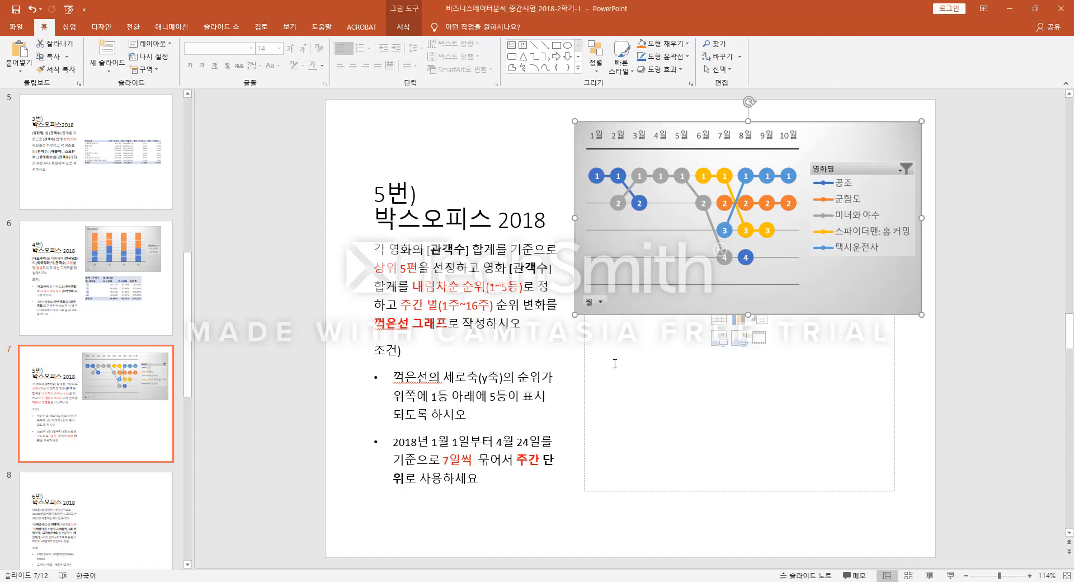
pyautogui.rightClick(615, 363)
pyautogui.click(699, 186)
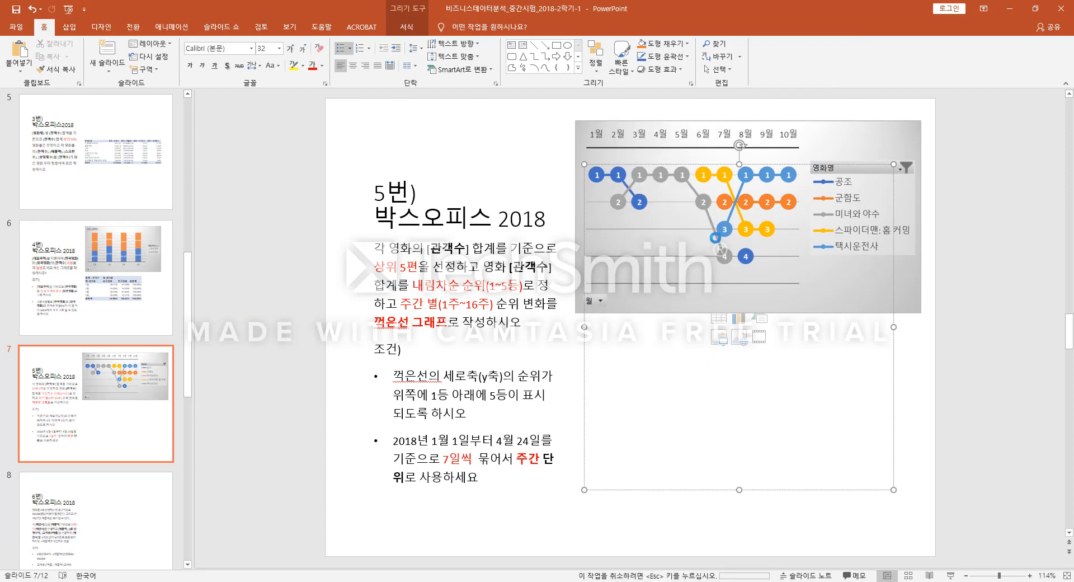
# Shrink the old monthly rank chart picture, move it off the pasted chart, and delete it
pyautogui.click(578, 124)
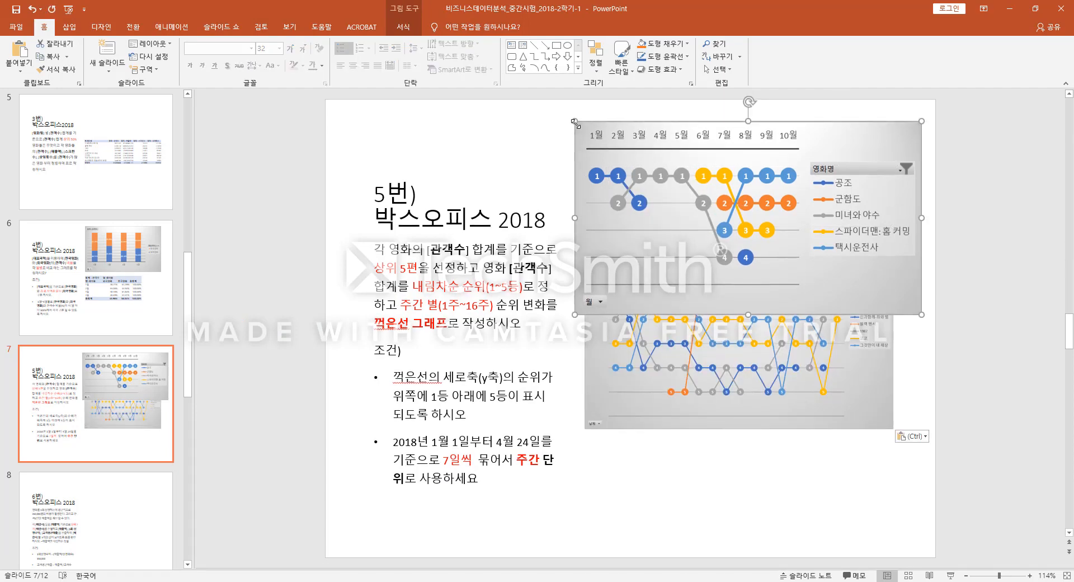
pyautogui.moveTo(575, 123); pyautogui.dragTo(708, 197)
pyautogui.moveTo(761, 227); pyautogui.dragTo(625, 142)
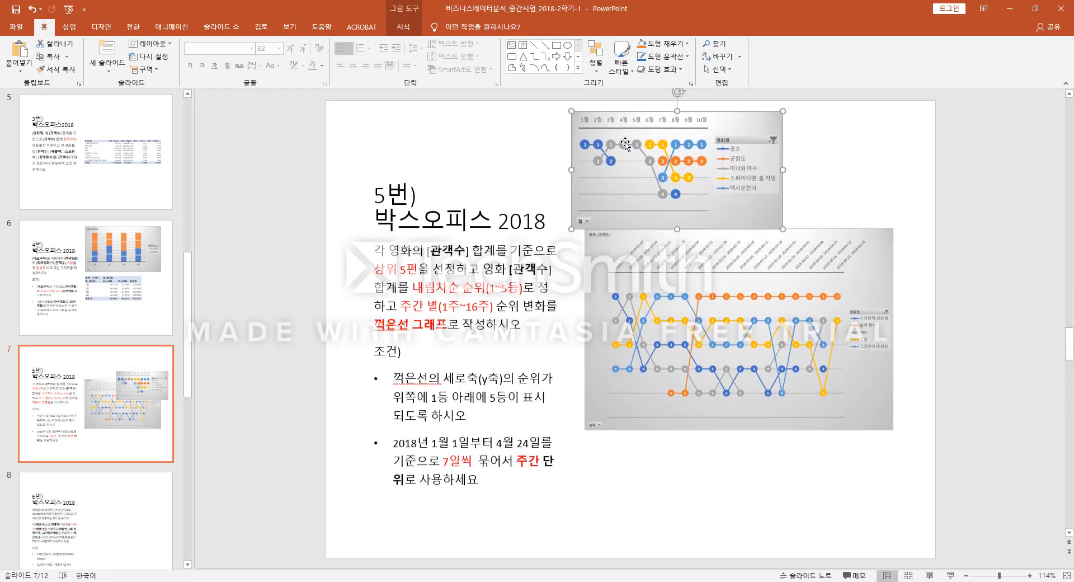
pyautogui.press('Delete')
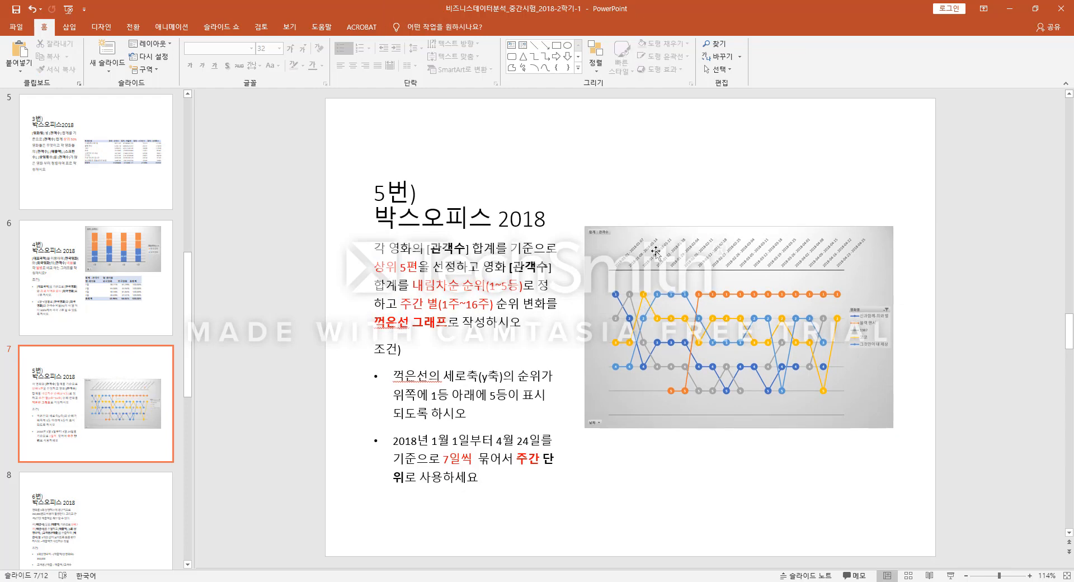
# Enlarge the pasted weekly rank chart picture slightly and move it up beside the question text
pyautogui.click(655, 252)
pyautogui.moveTo(581, 224); pyautogui.dragTo(560, 210)
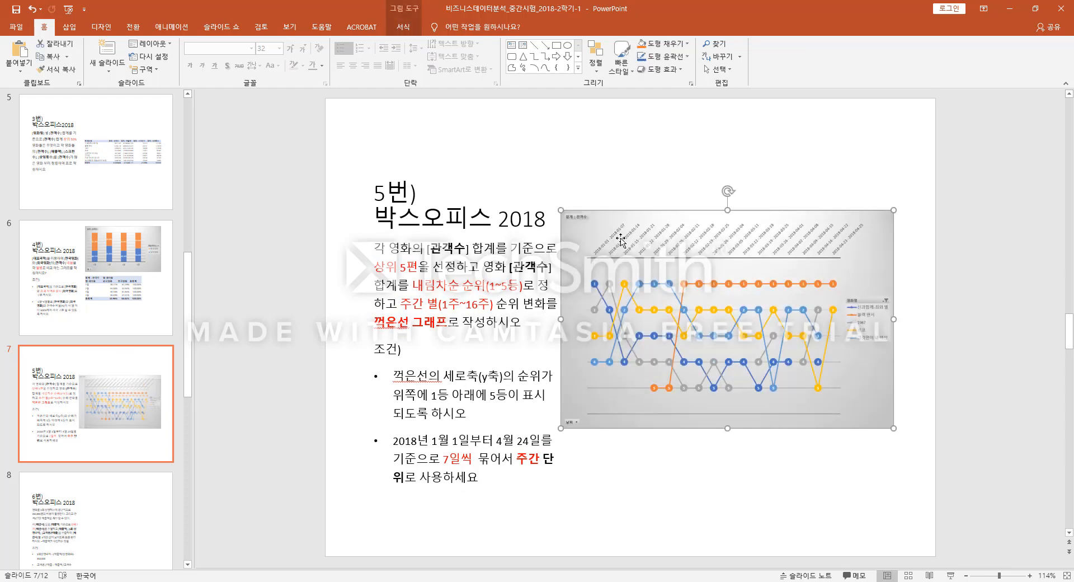
pyautogui.moveTo(622, 236); pyautogui.dragTo(631, 207)
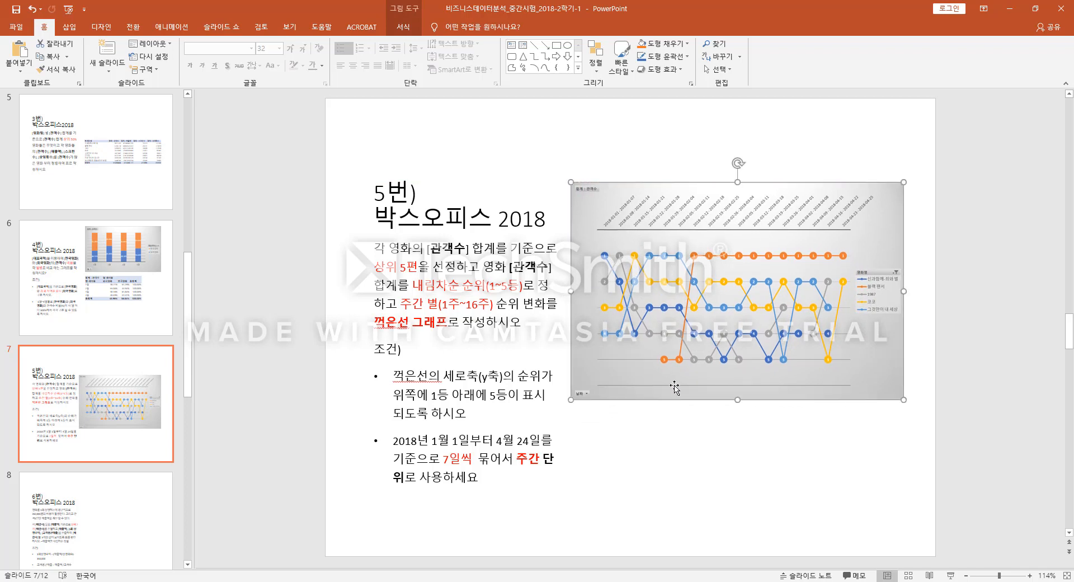
pyautogui.click(694, 443)
pyautogui.click(615, 223)
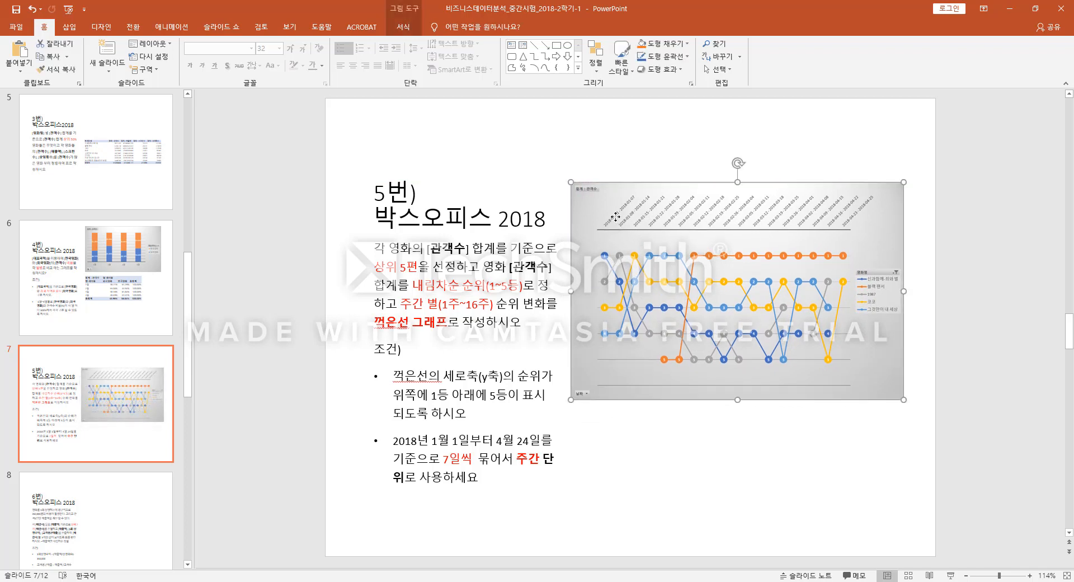
# Delete the weekly rank chart picture from the 5번 박스오피스 2018 slide and paste the copied chart there again as a picture
pyautogui.press('Delete')
pyautogui.rightClick(615, 216)
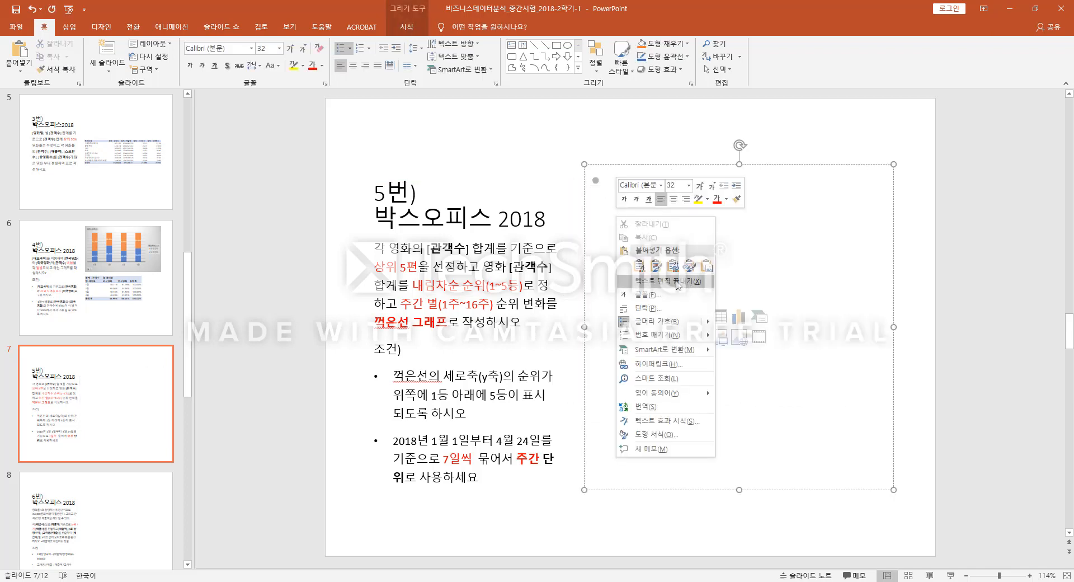
pyautogui.click(654, 271)
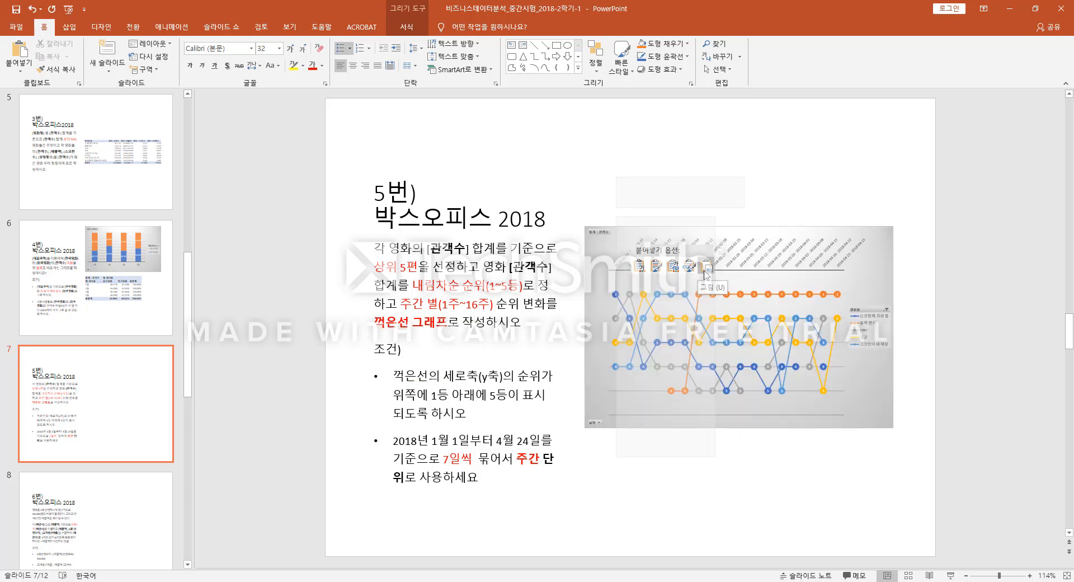
pyautogui.click(706, 274)
# Move the newly pasted rank chart picture up beside the question text and enlarge it slightly
pyautogui.moveTo(701, 247); pyautogui.dragTo(688, 182)
pyautogui.moveTo(882, 364); pyautogui.dragTo(902, 387)
pyautogui.moveTo(826, 377); pyautogui.dragTo(818, 393)
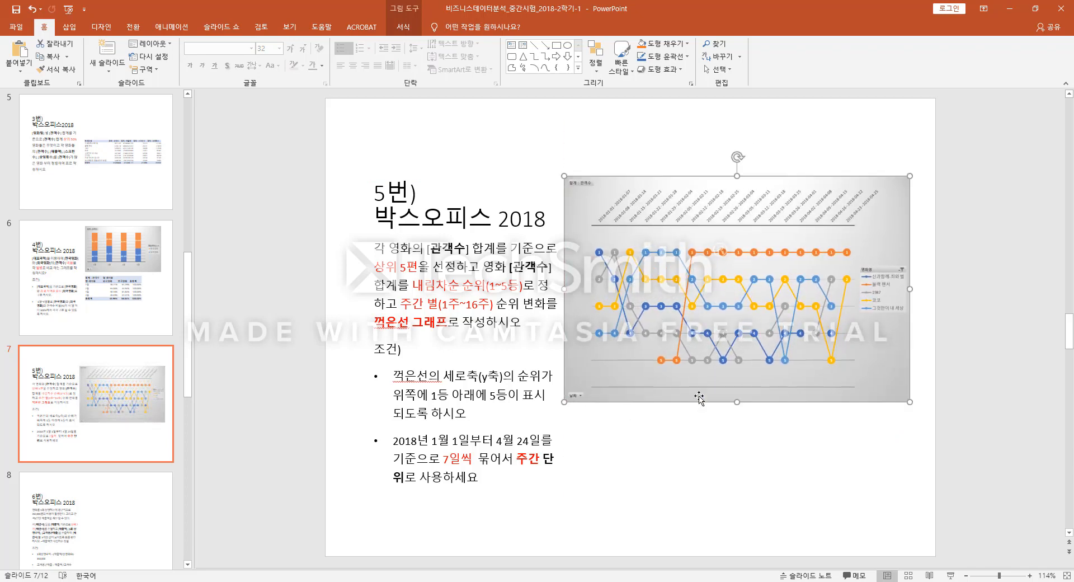
pyautogui.click(688, 444)
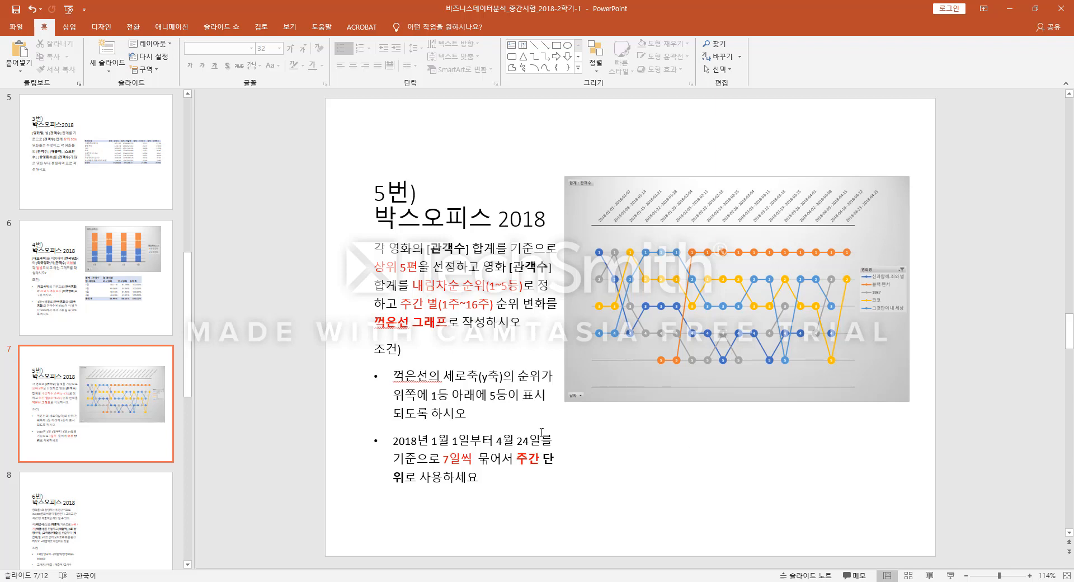
# Open the 6번 박스오피스 2018 slide and read the question, its 350,000 cost figure, the top-7 requirement and the formula conditions
pyautogui.scroll(-1, 137, 403)
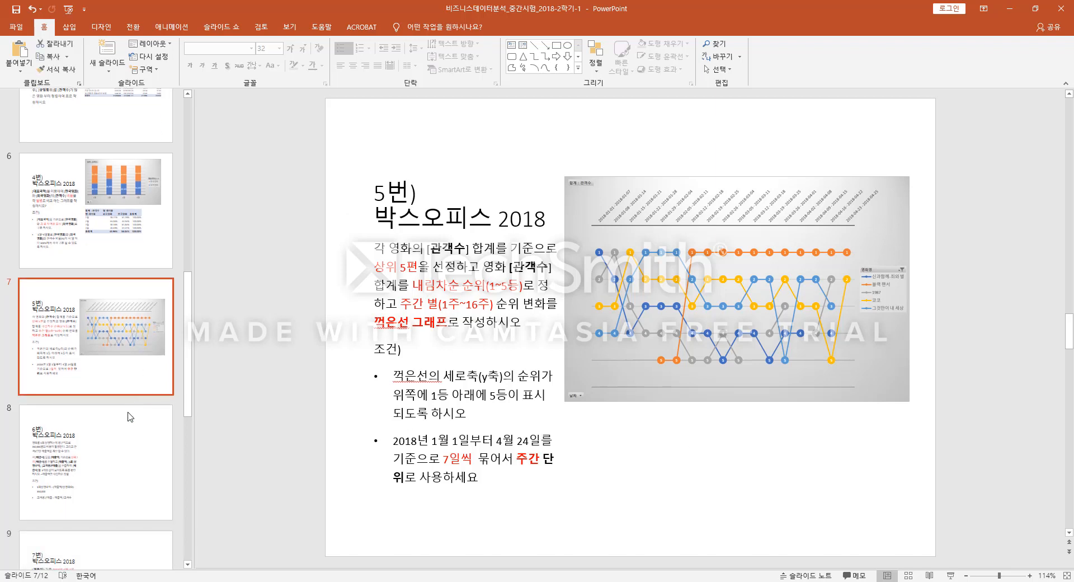
pyautogui.click(124, 445)
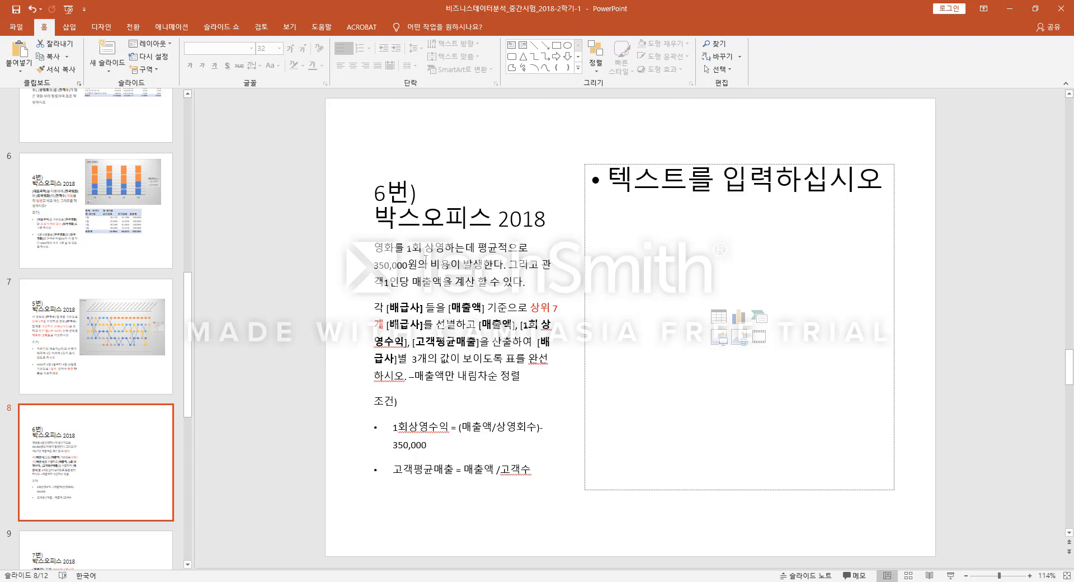
pyautogui.moveTo(408, 263); pyautogui.dragTo(374, 265)
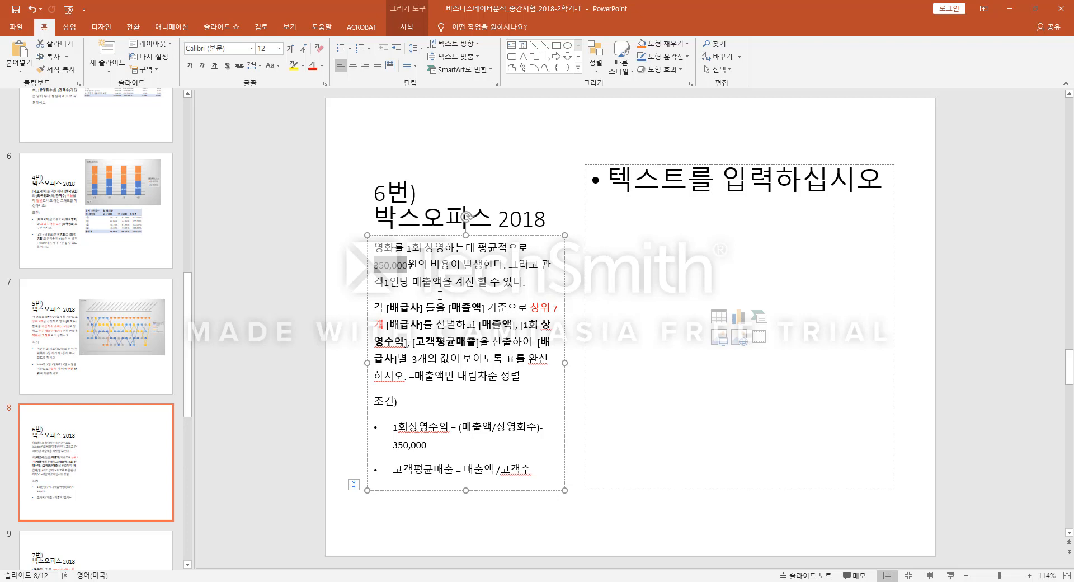
pyautogui.scroll(-1, 440, 295)
pyautogui.scroll(1, 440, 296)
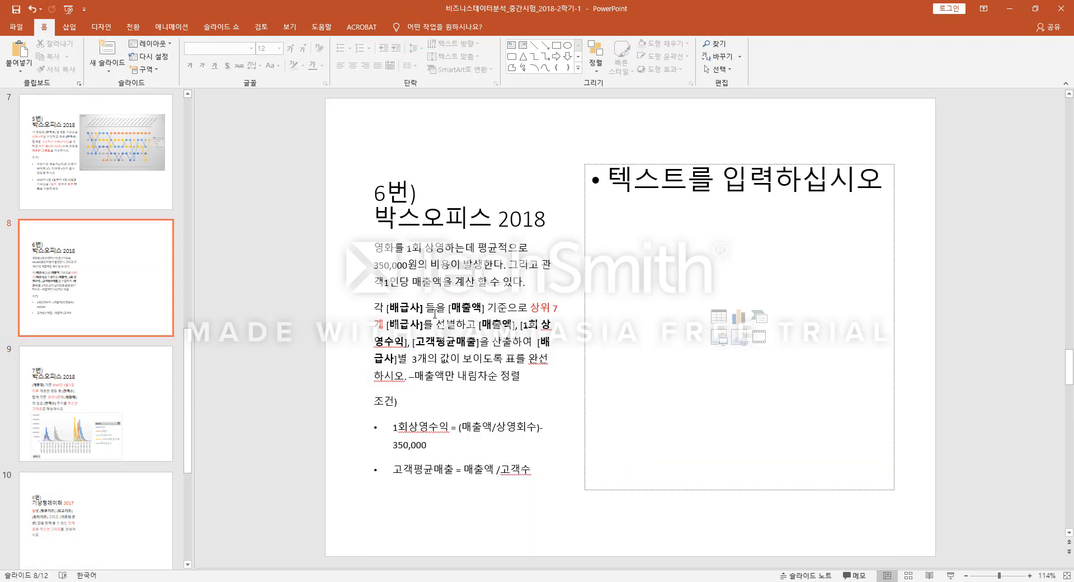
pyautogui.click(433, 314)
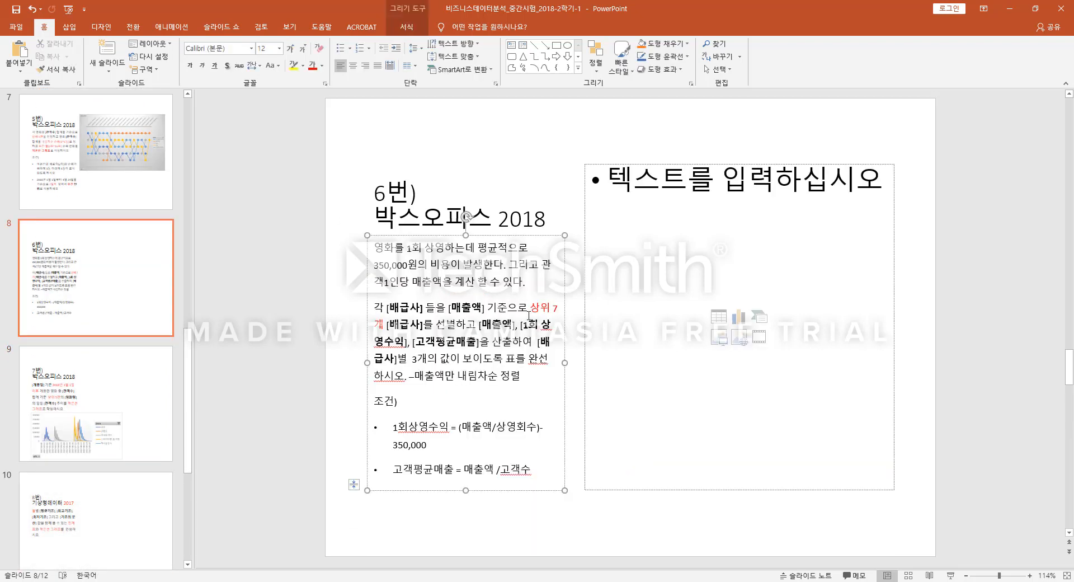
pyautogui.moveTo(532, 306); pyautogui.dragTo(551, 306)
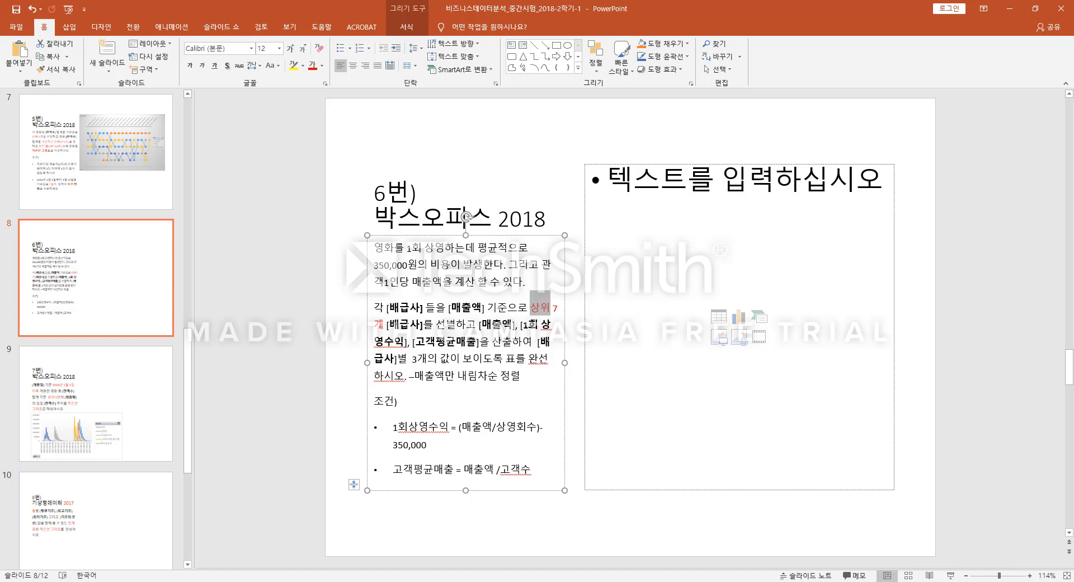
pyautogui.moveTo(454, 469); pyautogui.dragTo(392, 468)
pyautogui.click(441, 403)
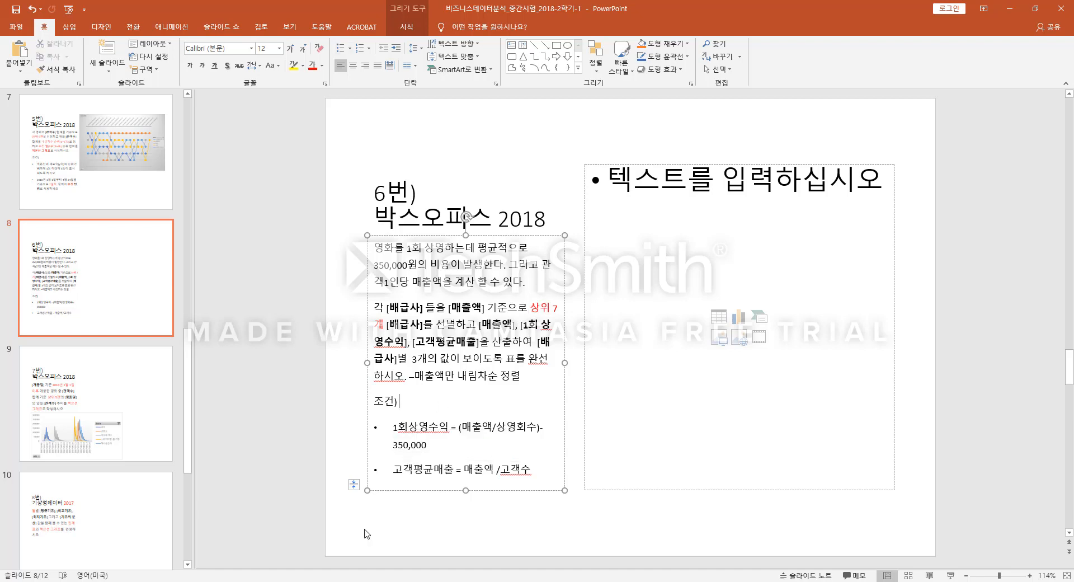
# Switch to Excel and delete the Chart1 sheet
pyautogui.hotkey('alt', 'Tab')
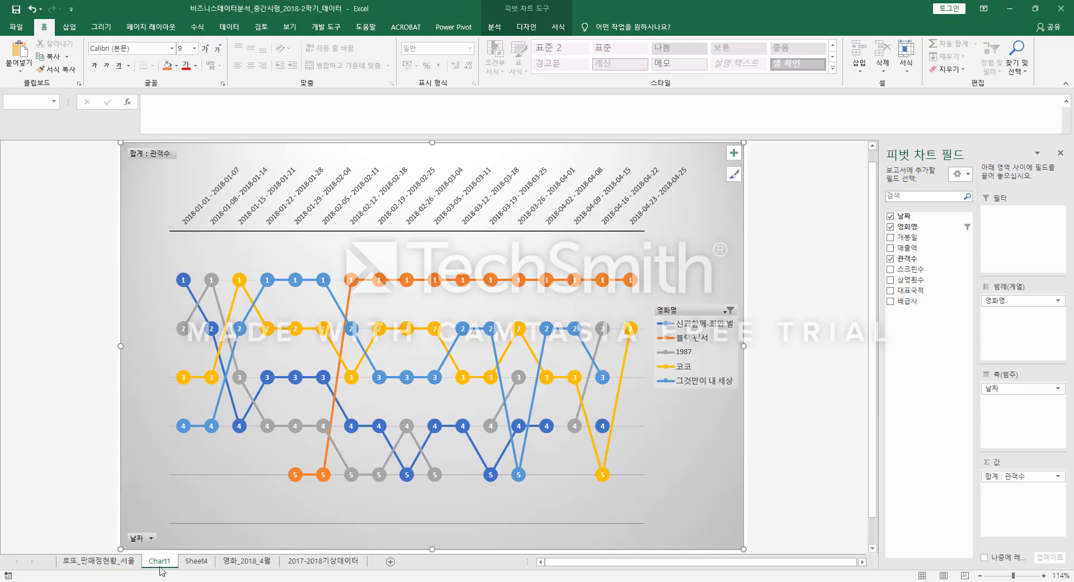
pyautogui.rightClick(161, 569)
pyautogui.click(188, 461)
pyautogui.click(465, 382)
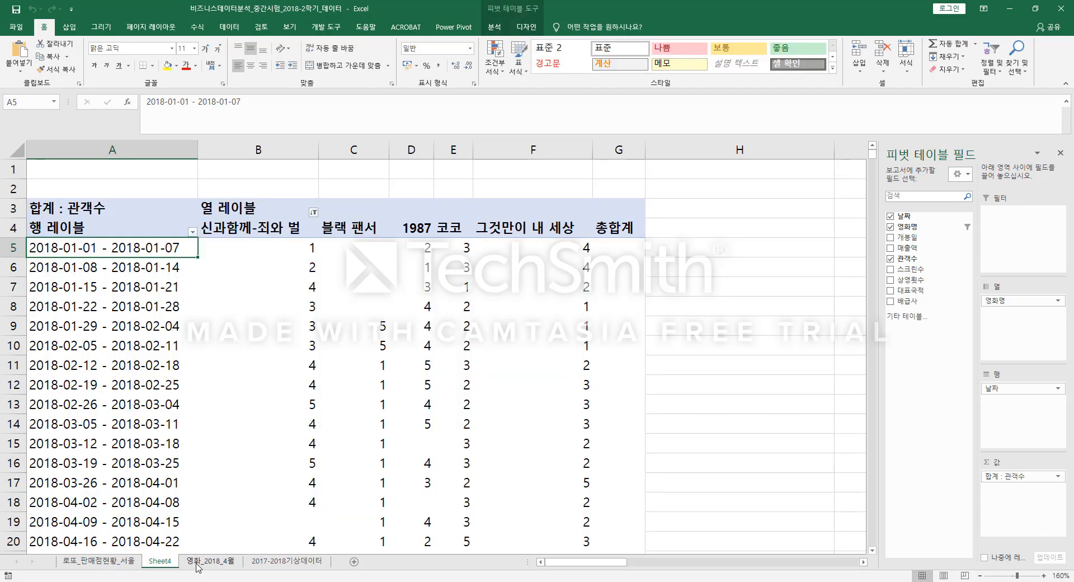
# Clear the entire pivot table on Sheet4 and rebuild it with 배급사 as rows and the sum of 매출액 as values
pyautogui.click(222, 433)
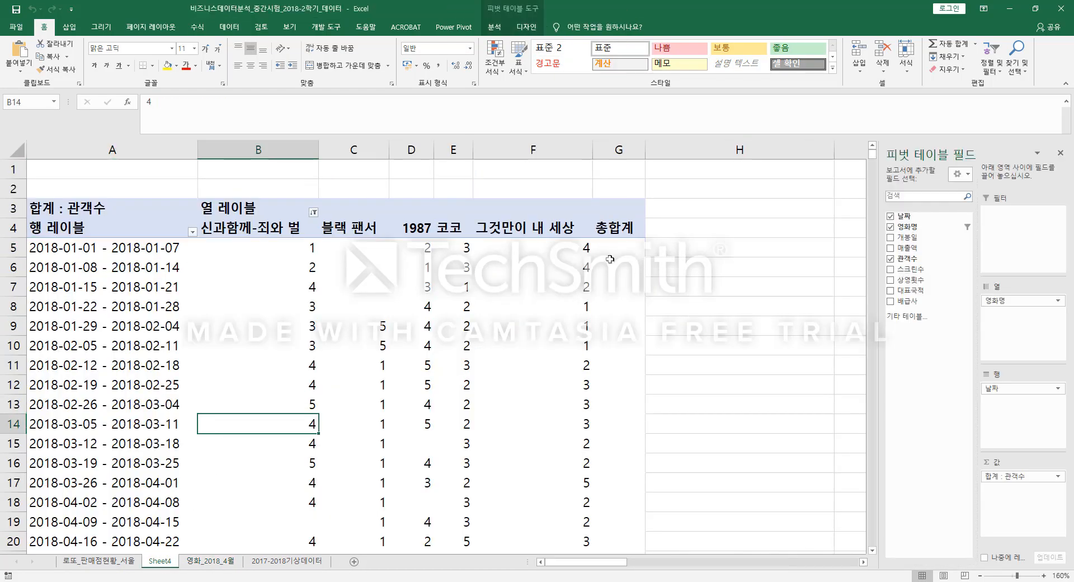
pyautogui.click(495, 27)
pyautogui.click(484, 66)
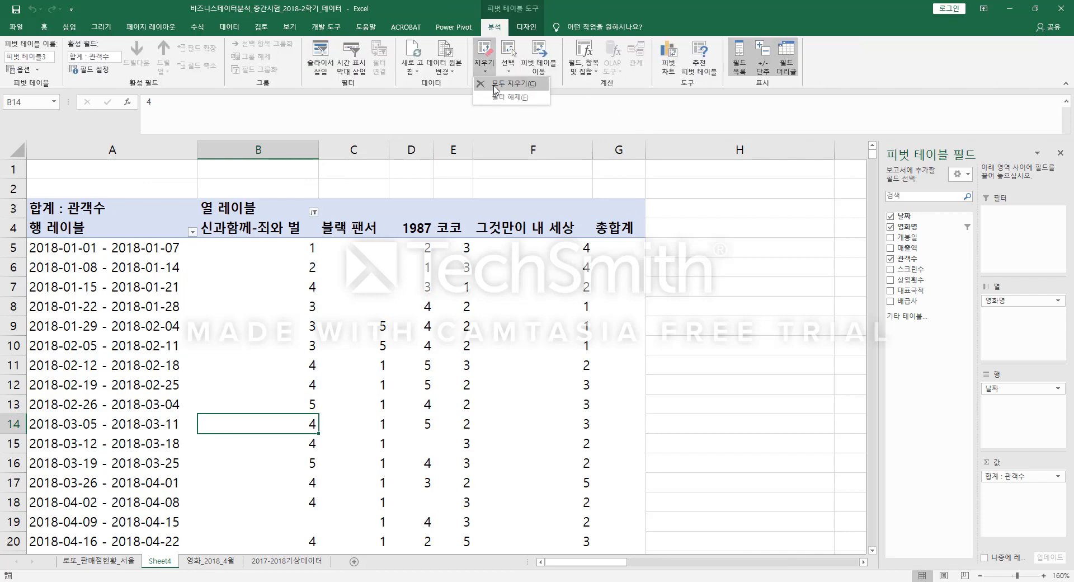
pyautogui.click(502, 89)
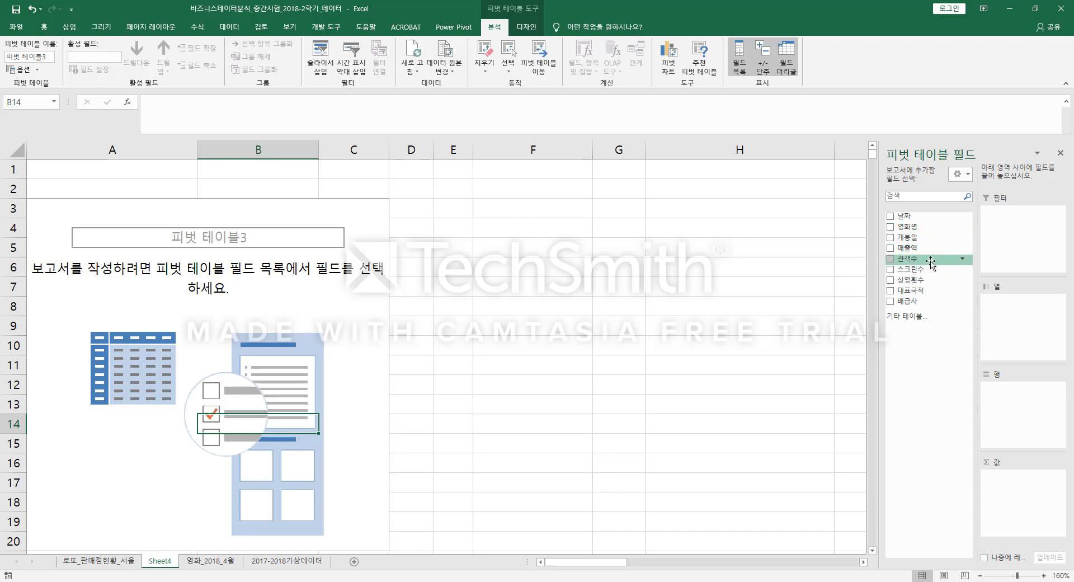
pyautogui.moveTo(922, 302); pyautogui.dragTo(1007, 423)
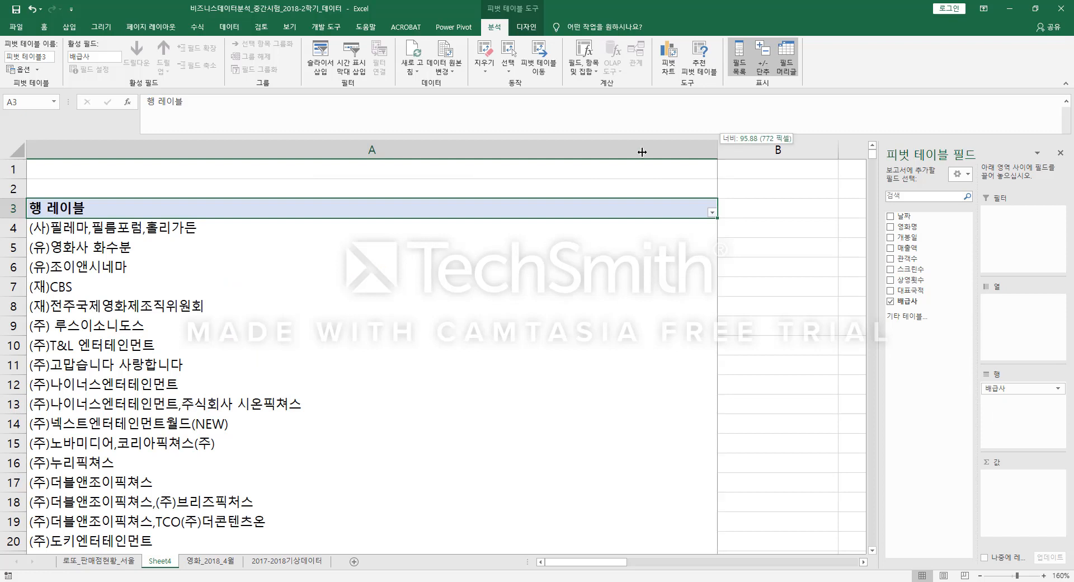
pyautogui.moveTo(922, 253); pyautogui.dragTo(1026, 486)
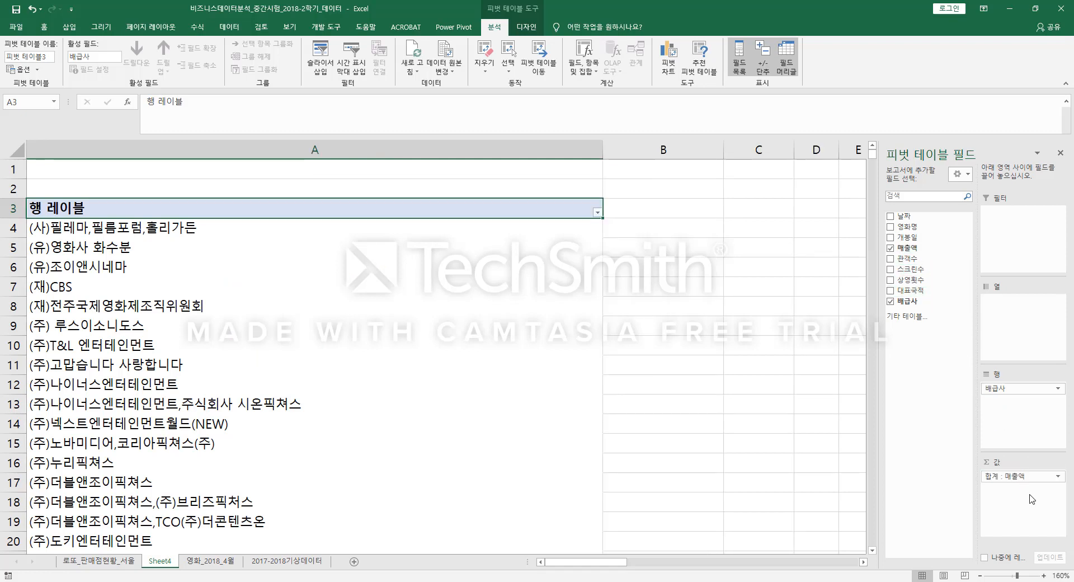
# Filter the 배급사 rows to the top 7 items by 합계 : 매출액
pyautogui.rightClick(339, 229)
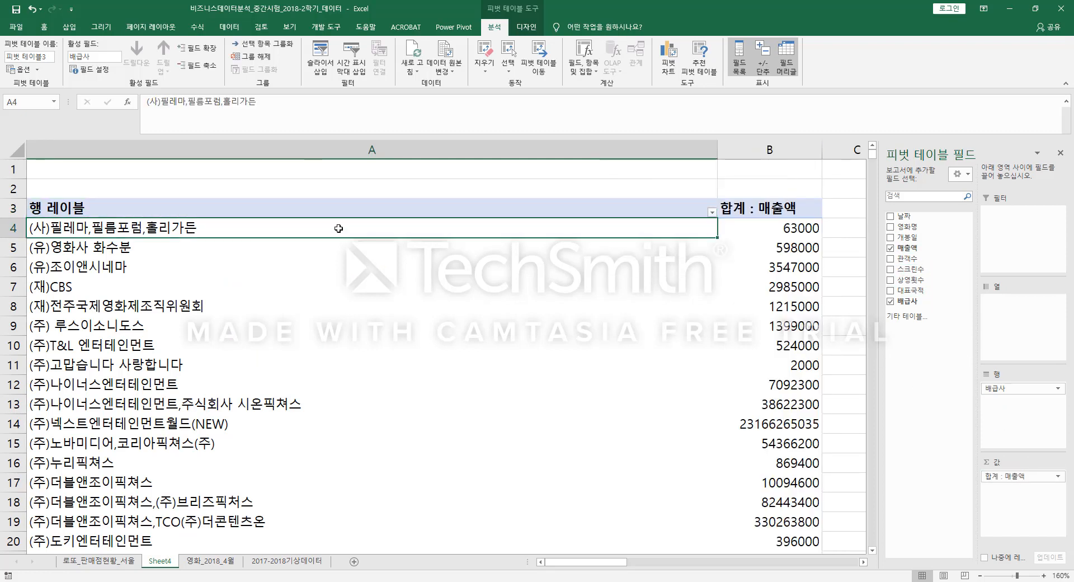
pyautogui.moveTo(386, 296)
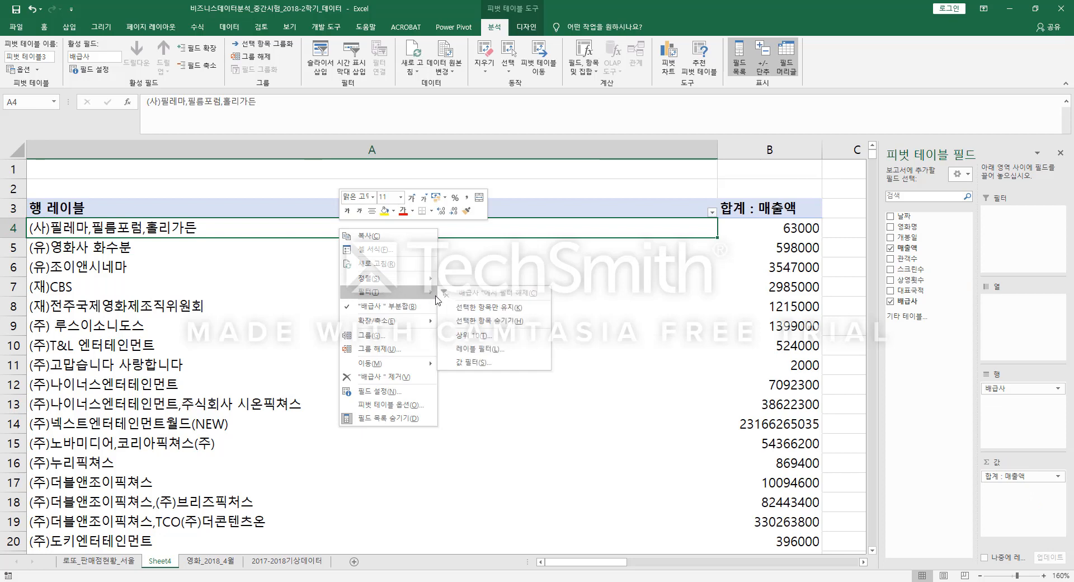
pyautogui.click(473, 334)
pyautogui.click(283, 292)
pyautogui.click(282, 292)
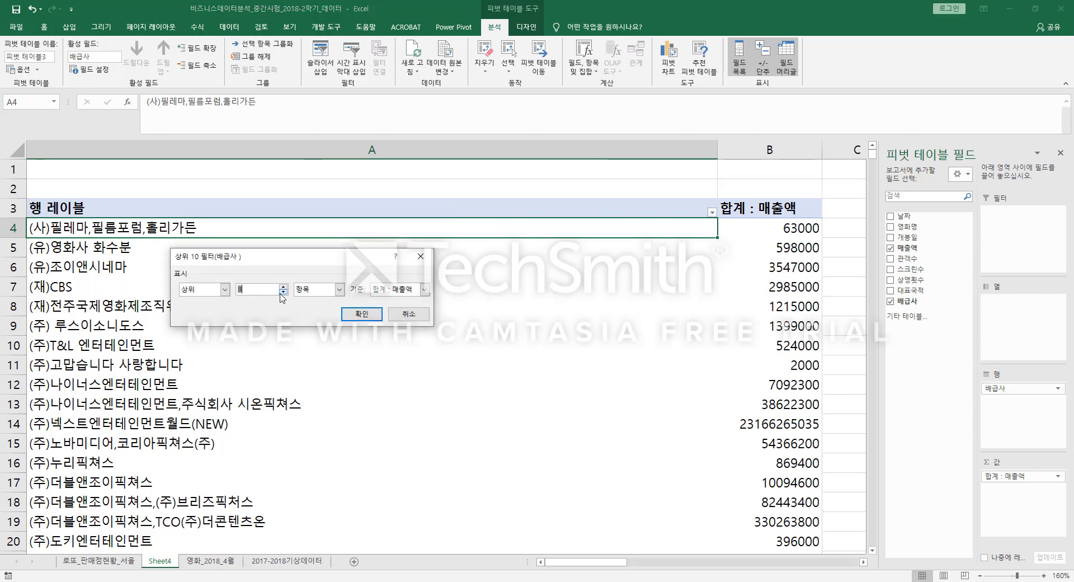
pyautogui.click(361, 314)
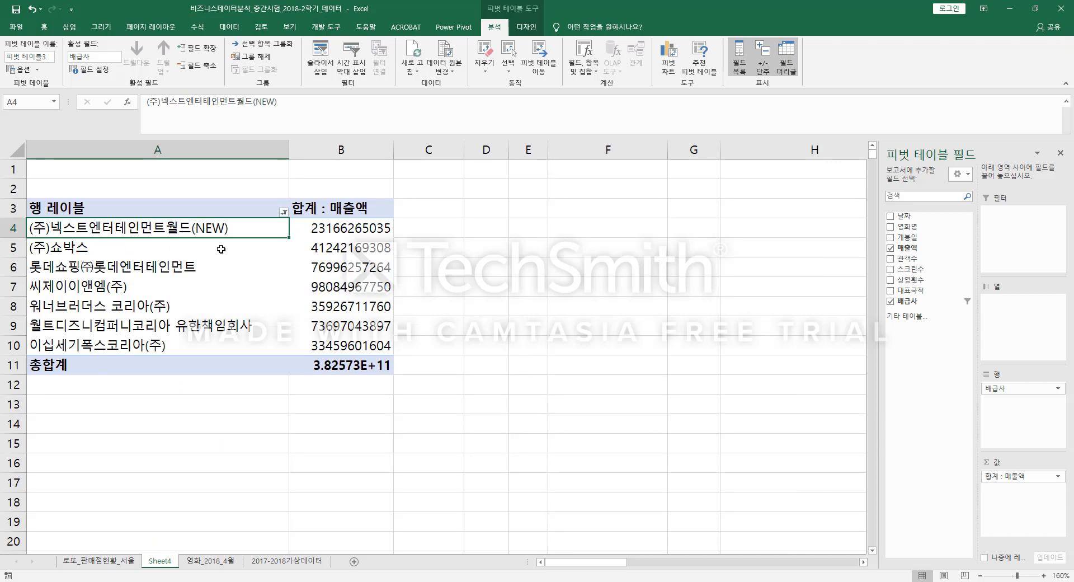
pyautogui.moveTo(218, 228); pyautogui.dragTo(224, 339)
pyautogui.click(233, 275)
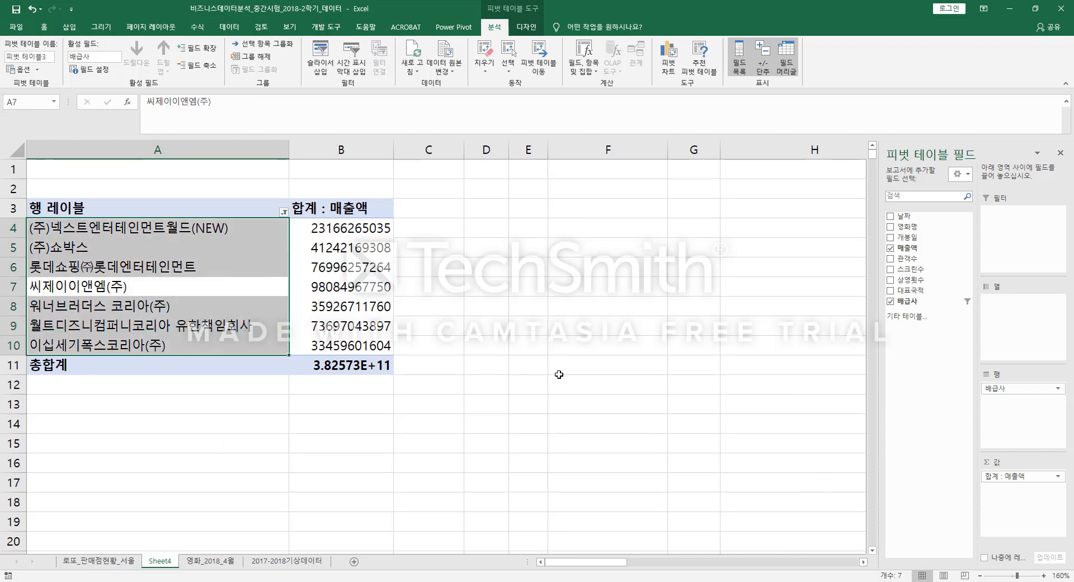
pyautogui.click(327, 268)
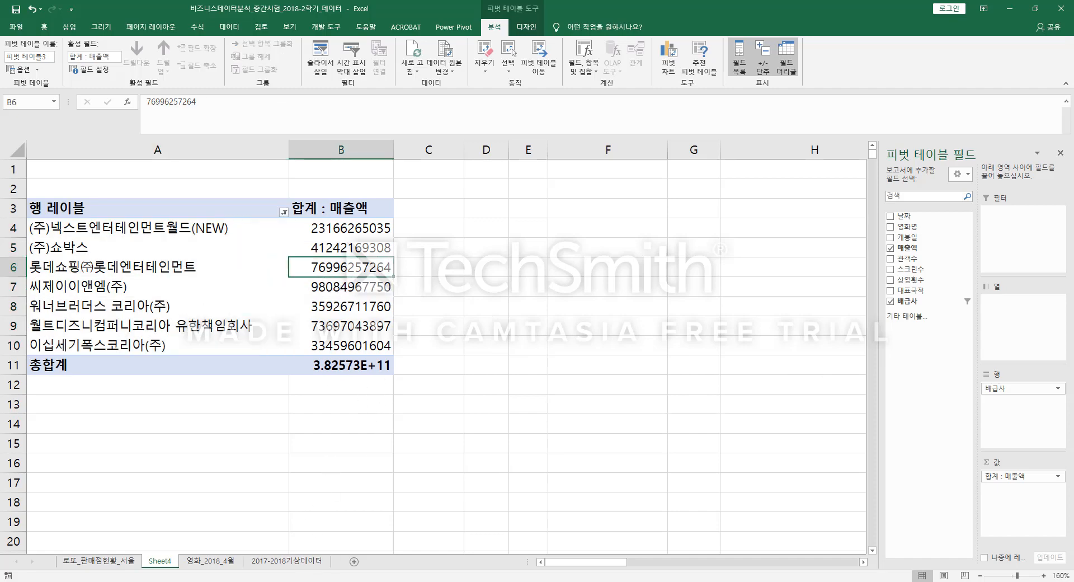
# Switch to PowerPoint and copy the 1회상영수익 formula line from the question's conditions
pyautogui.hotkey('alt', 'Tab')
pyautogui.moveTo(393, 428); pyautogui.dragTo(432, 439)
pyautogui.rightClick(417, 426)
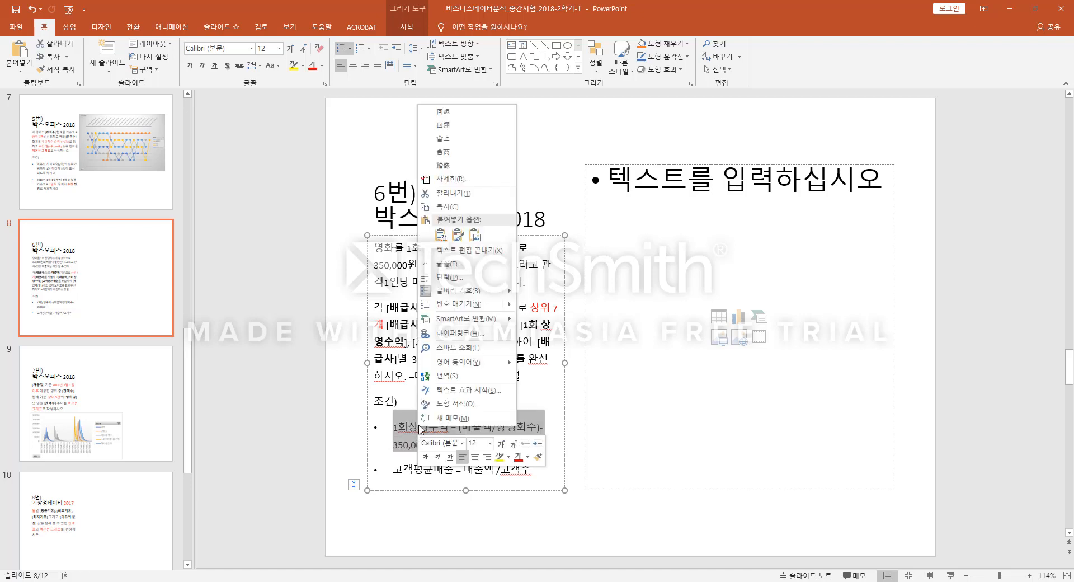
pyautogui.click(454, 212)
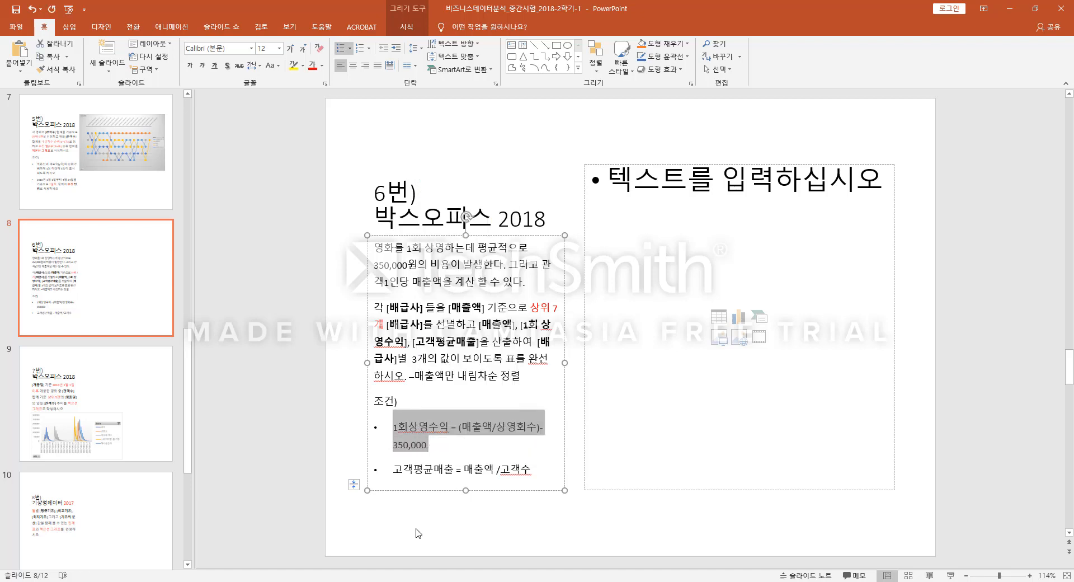
# Switch back to Excel and start inserting a calculated field in the pivot table on Sheet4
pyautogui.hotkey('alt', 'Tab')
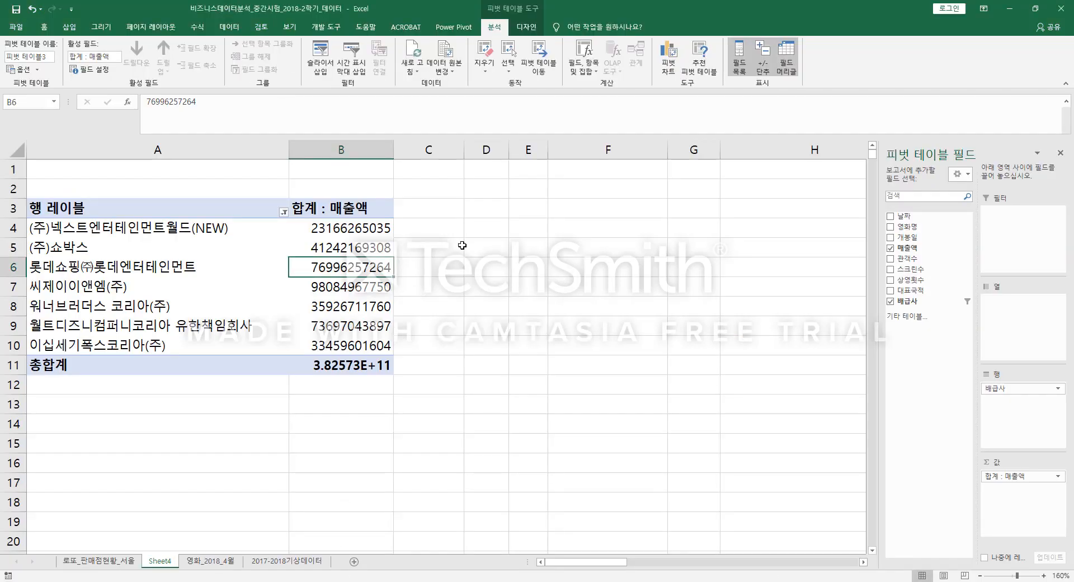
pyautogui.click(578, 72)
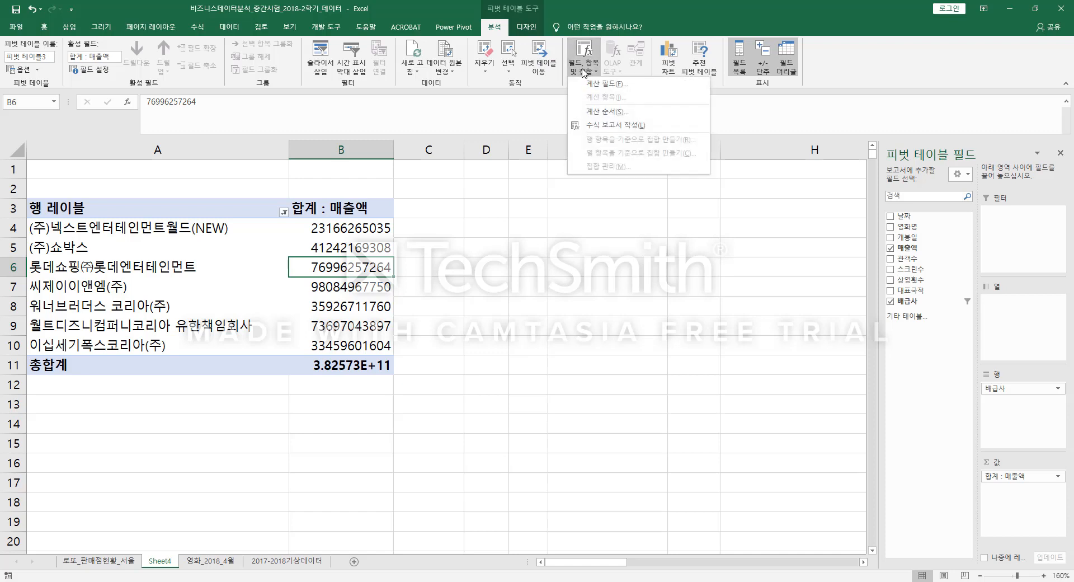
pyautogui.click(587, 85)
pyautogui.moveTo(343, 203); pyautogui.dragTo(561, 232)
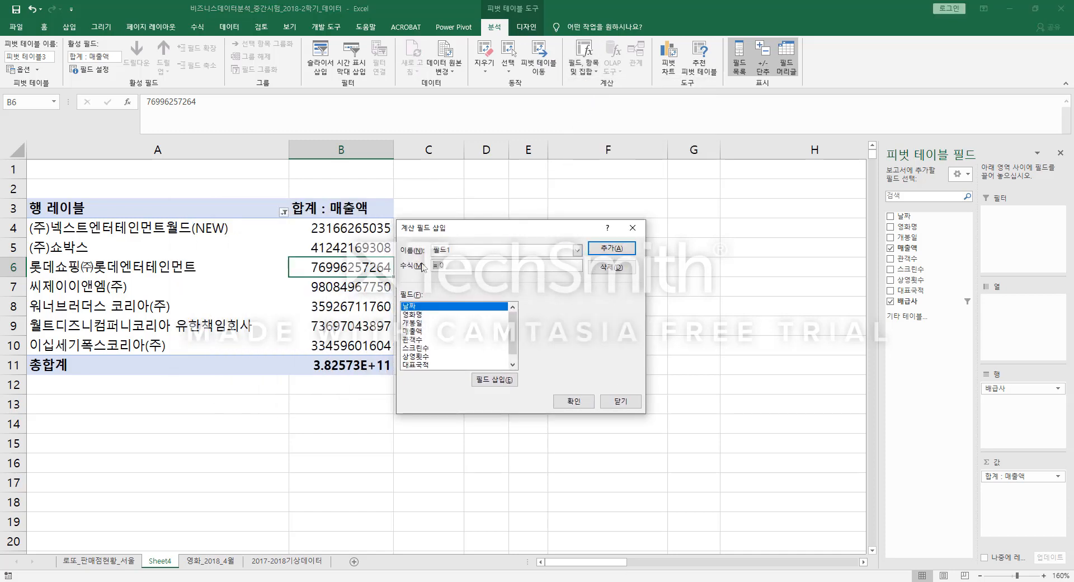
# Paste the copied formula line into Notepad, and use its 1회상영수익 text as the calculated field's name
pyautogui.hotkey('alt', 'Tab')
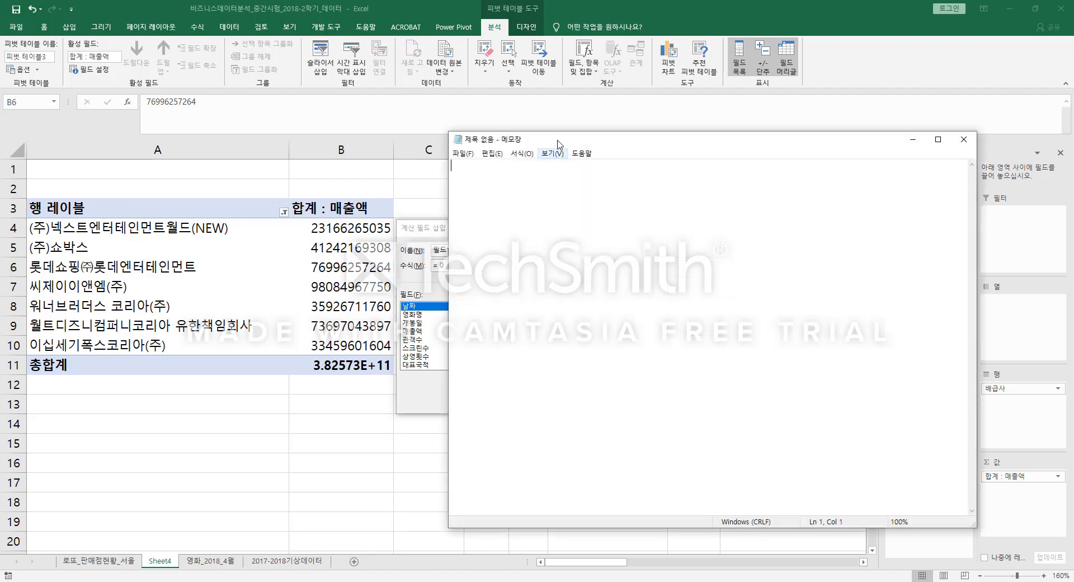
pyautogui.moveTo(579, 144); pyautogui.dragTo(717, 226)
pyautogui.moveTo(640, 248); pyautogui.dragTo(576, 253)
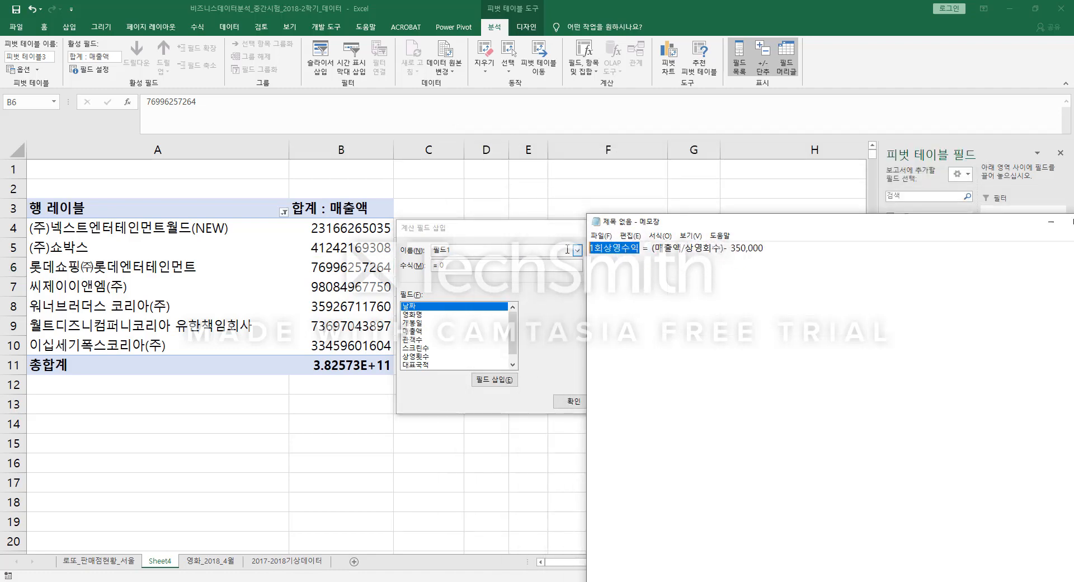
pyautogui.click(474, 247)
pyautogui.doubleClick(474, 247)
pyautogui.hotkey('ctrl', 'v')
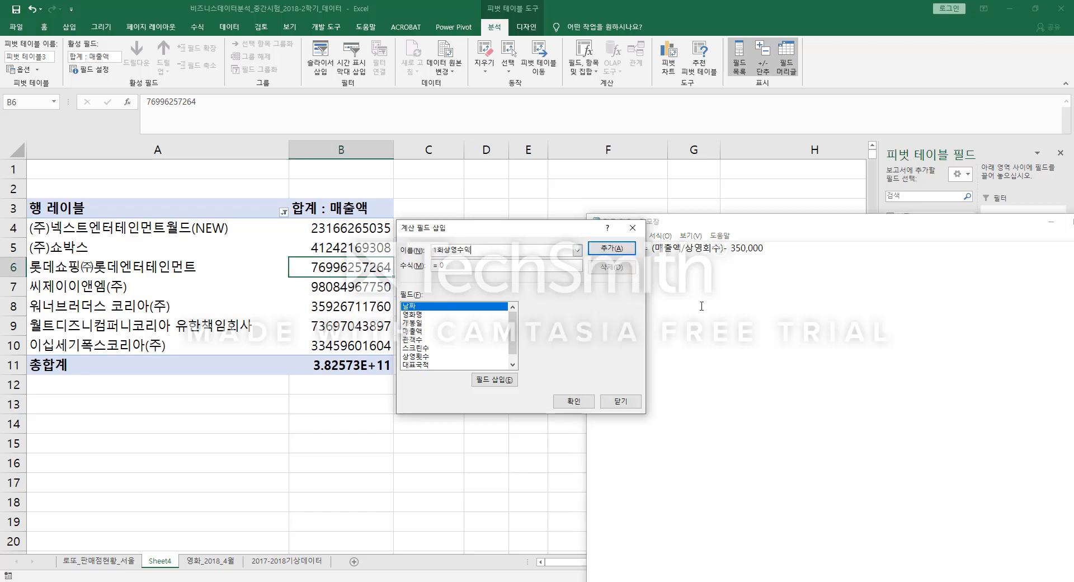
# Enter the 1회상영수익 field's formula as =('매출액'/'상영횟수')-350000, keeping the Notepad reference visible
pyautogui.click(645, 267)
pyautogui.click(500, 281)
pyautogui.moveTo(493, 229); pyautogui.dragTo(416, 232)
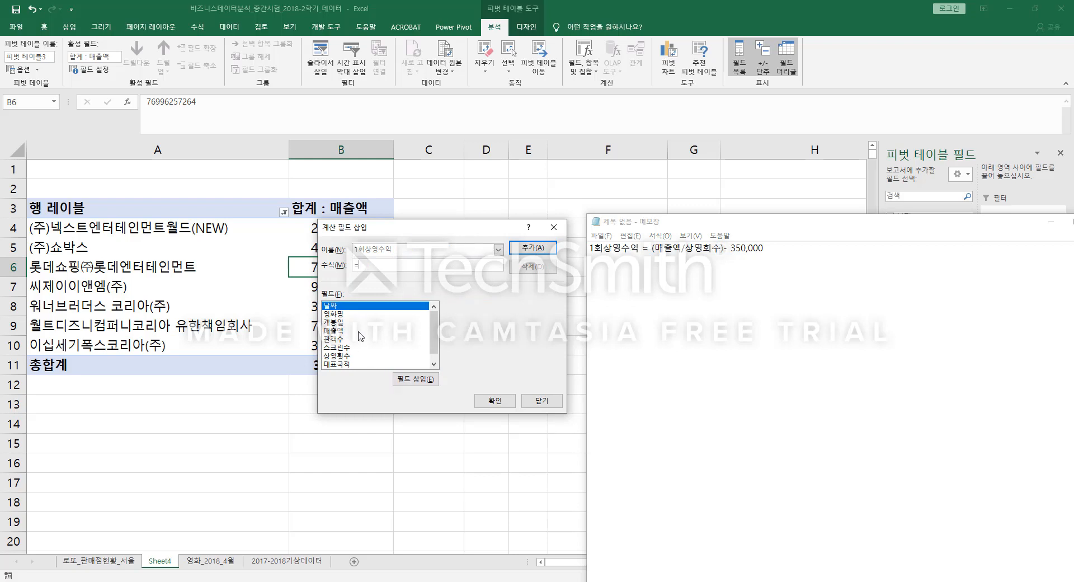
pyautogui.doubleClick(334, 330)
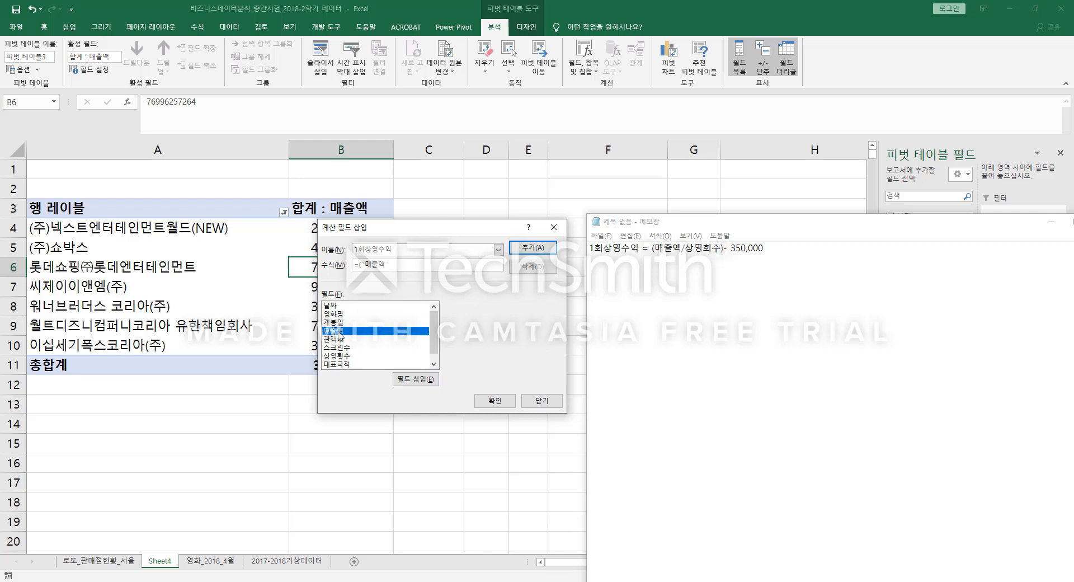
pyautogui.doubleClick(338, 356)
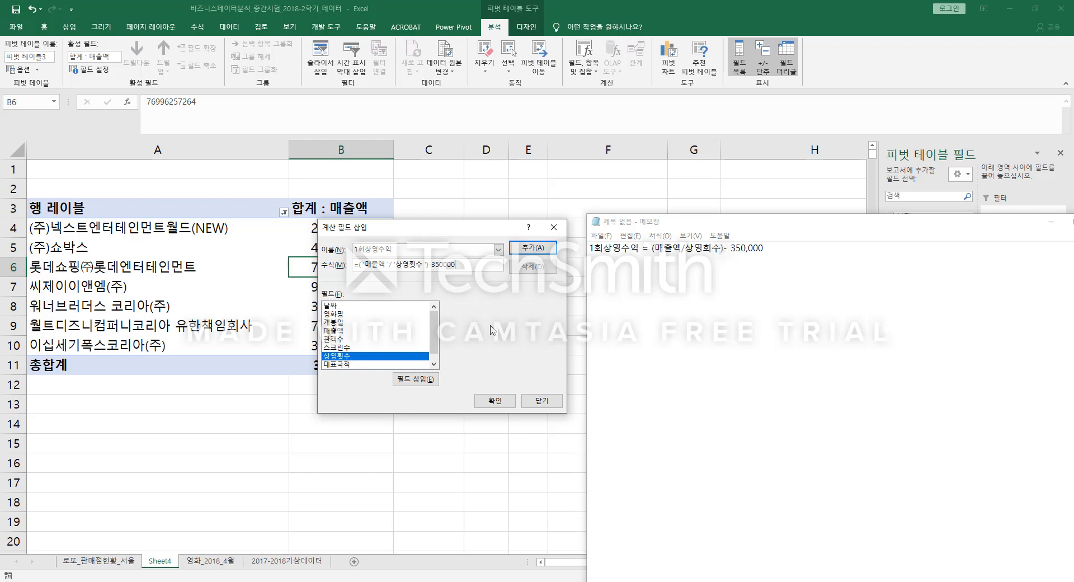
# Add the 1회상영수익 calculated field to the pivot table and check its values for the distributors
pyautogui.click(526, 248)
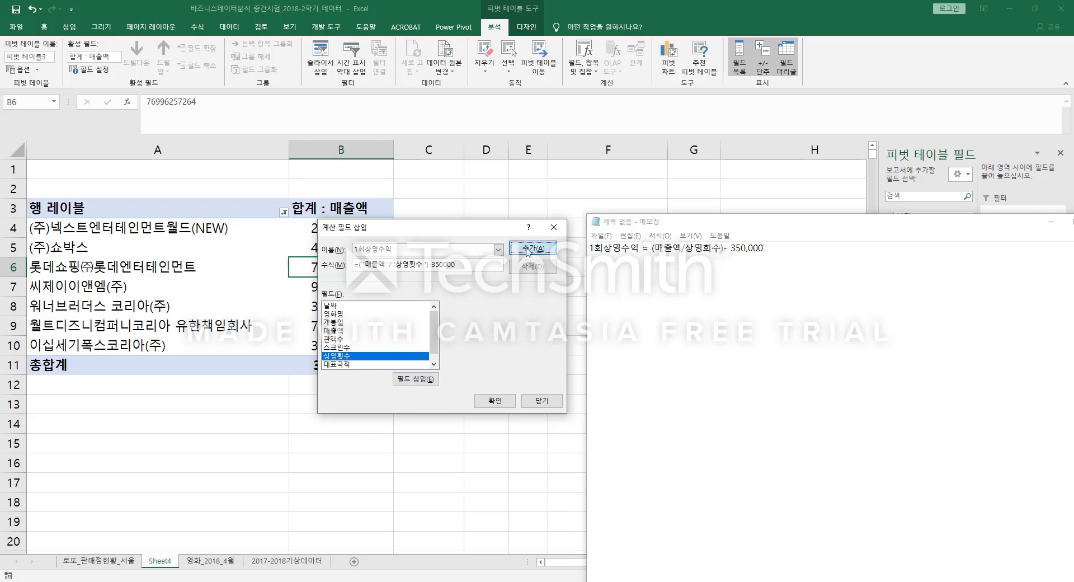
pyautogui.click(495, 400)
pyautogui.moveTo(476, 223); pyautogui.dragTo(480, 342)
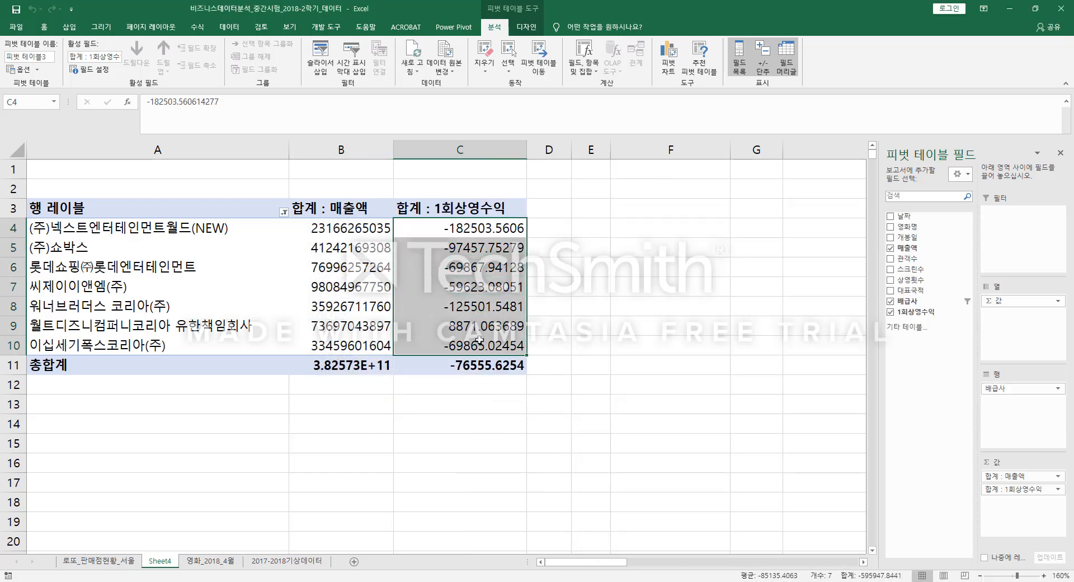
pyautogui.click(462, 230)
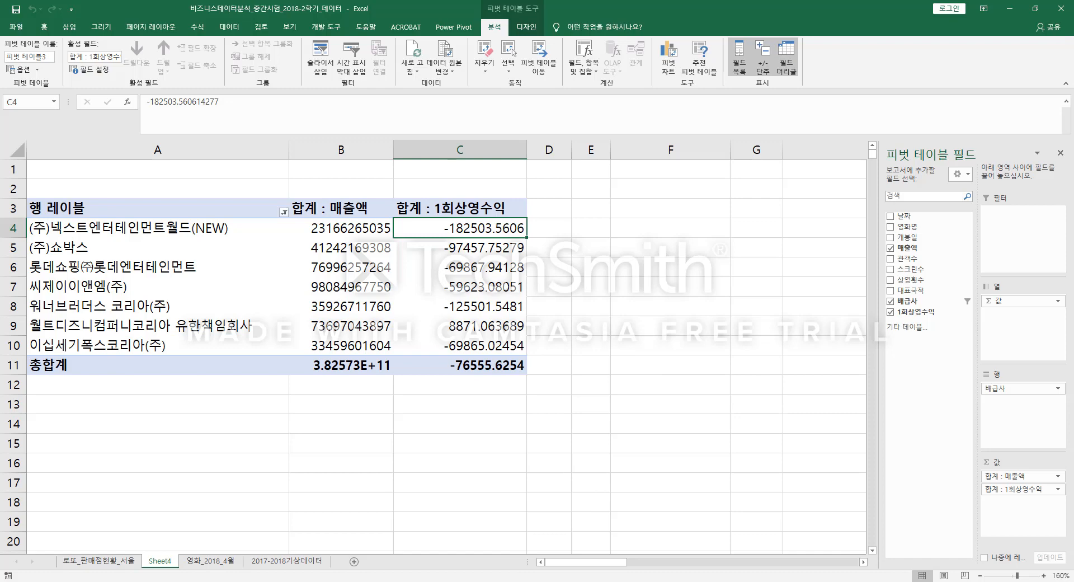
# Copy the 고객평균매출 formula line from the question's conditions in PowerPoint and paste it into Notepad below the first formula
pyautogui.hotkey('alt', 'Tab')
pyautogui.click(432, 469)
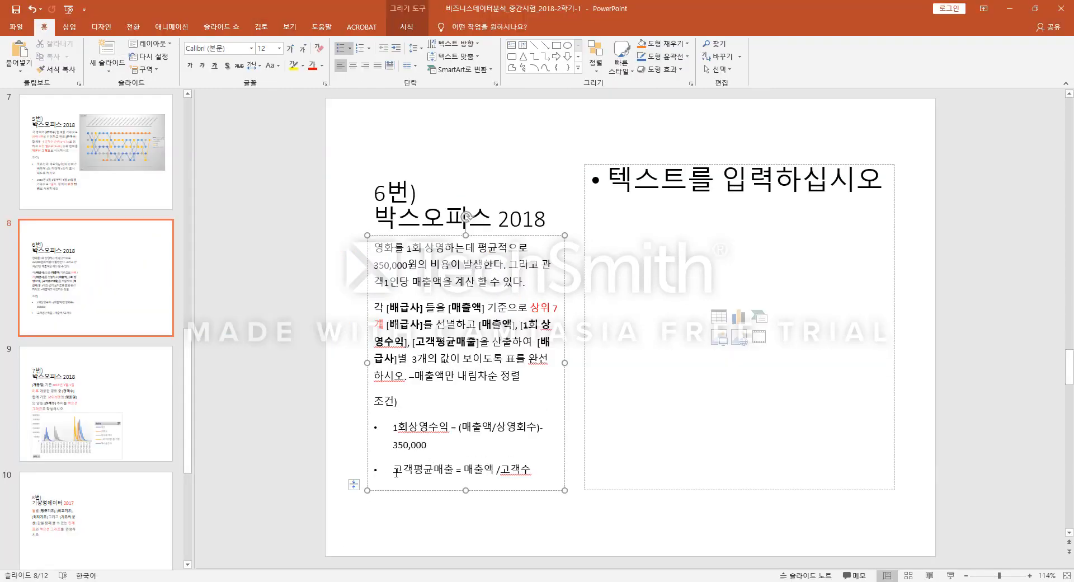
pyautogui.moveTo(395, 472); pyautogui.dragTo(528, 475)
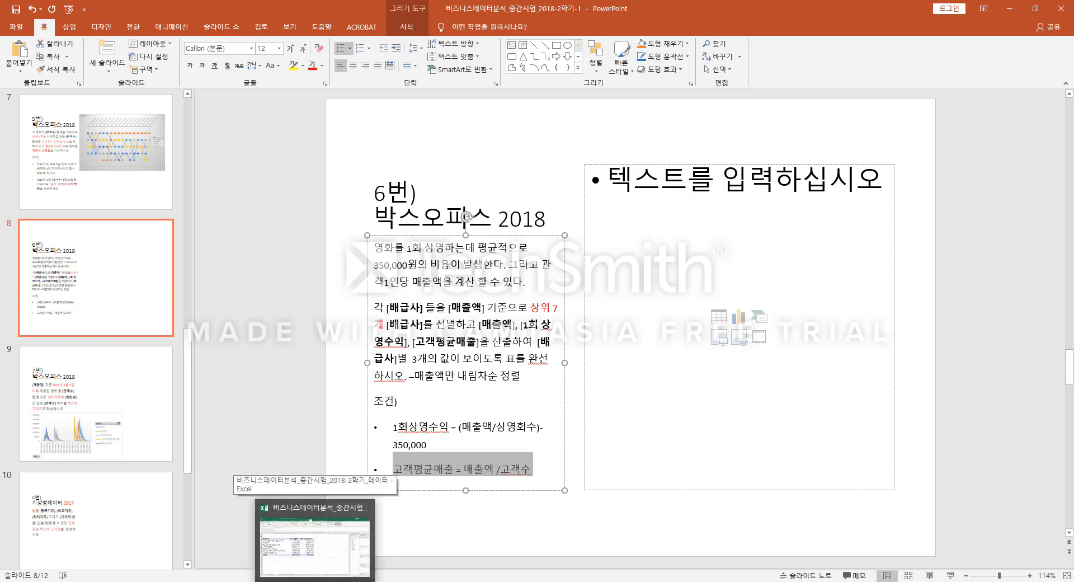
pyautogui.click(315, 581)
pyautogui.click(347, 581)
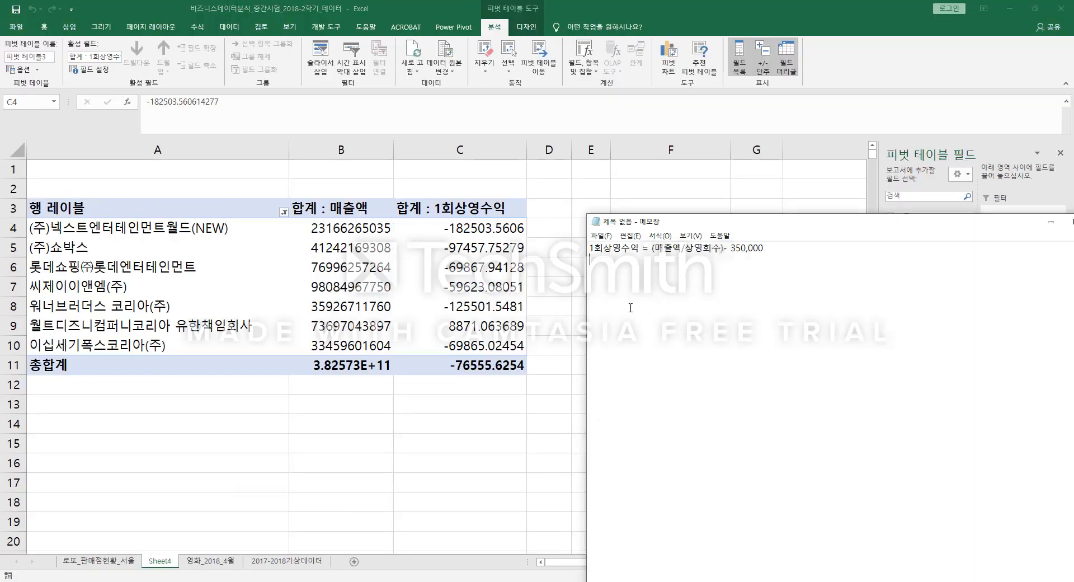
pyautogui.hotkey('ctrl', 'v')
# Start another calculated field in Excel's pivot table and name it 고객평균매출 using the text copied from Notepad
pyautogui.click(500, 287)
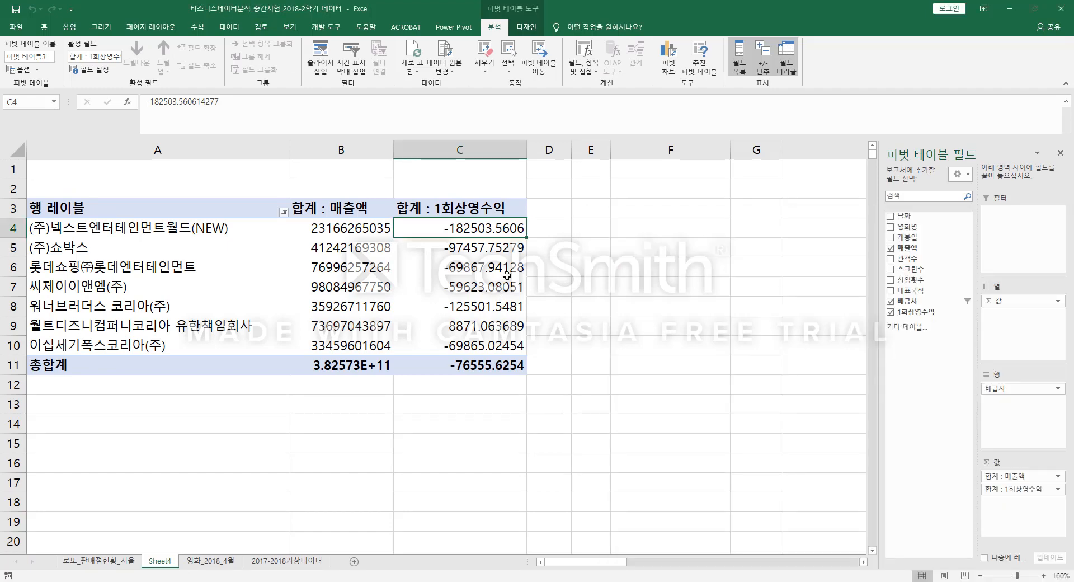
pyautogui.click(584, 69)
pyautogui.click(591, 86)
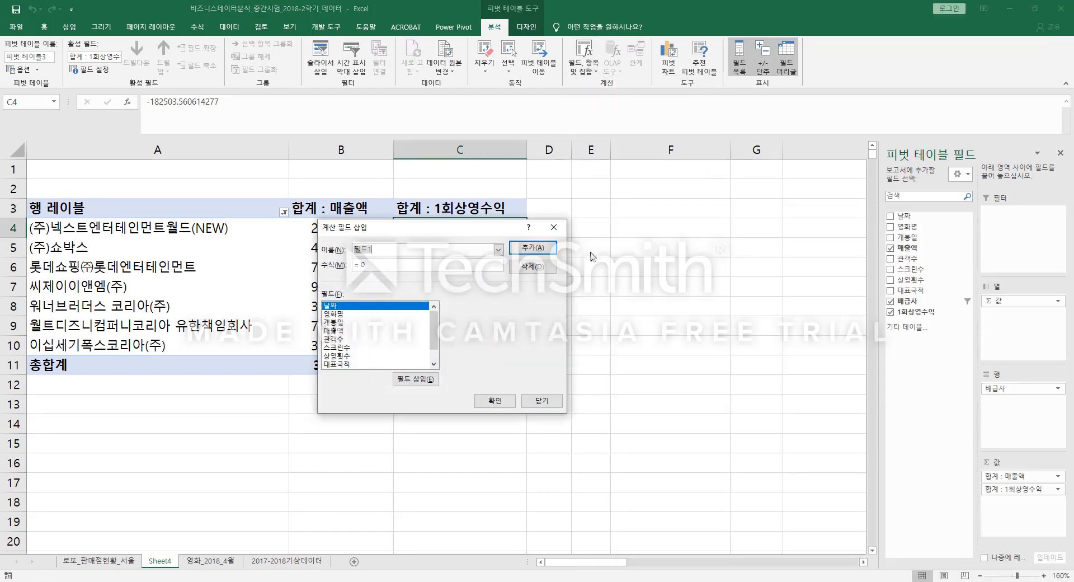
pyautogui.moveTo(482, 227); pyautogui.dragTo(429, 226)
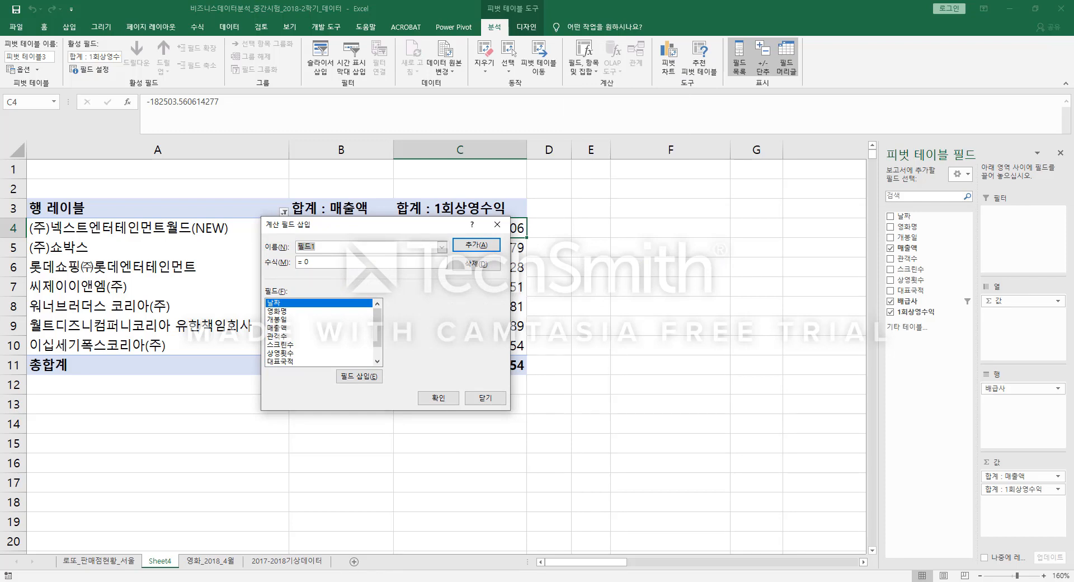
pyautogui.hotkey('alt', 'Tab')
pyautogui.moveTo(639, 260); pyautogui.dragTo(591, 263)
pyautogui.hotkey('ctrl', 'c')
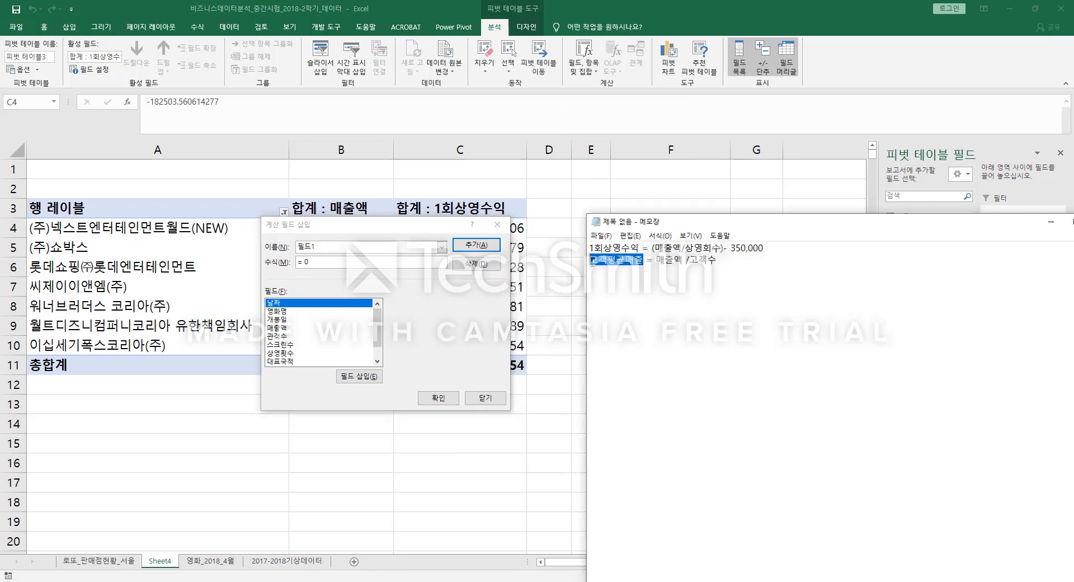
pyautogui.hotkey('alt', 'Tab')
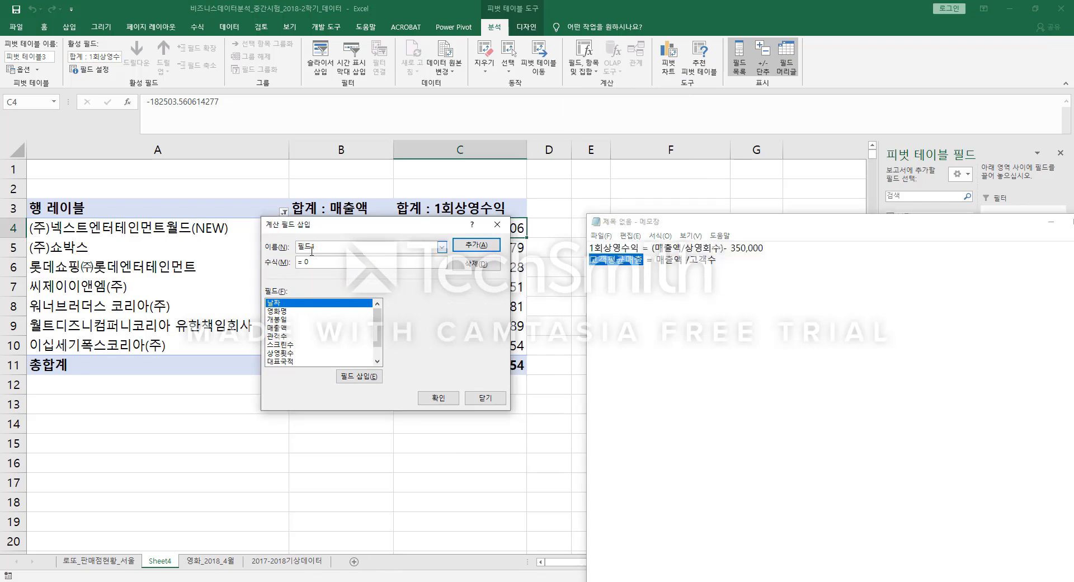
pyautogui.hotkey('ctrl', 'v')
# Define the 고객평균매출 field's formula as ='매출액'/'관객수' and add it to the pivot table
pyautogui.doubleClick(286, 329)
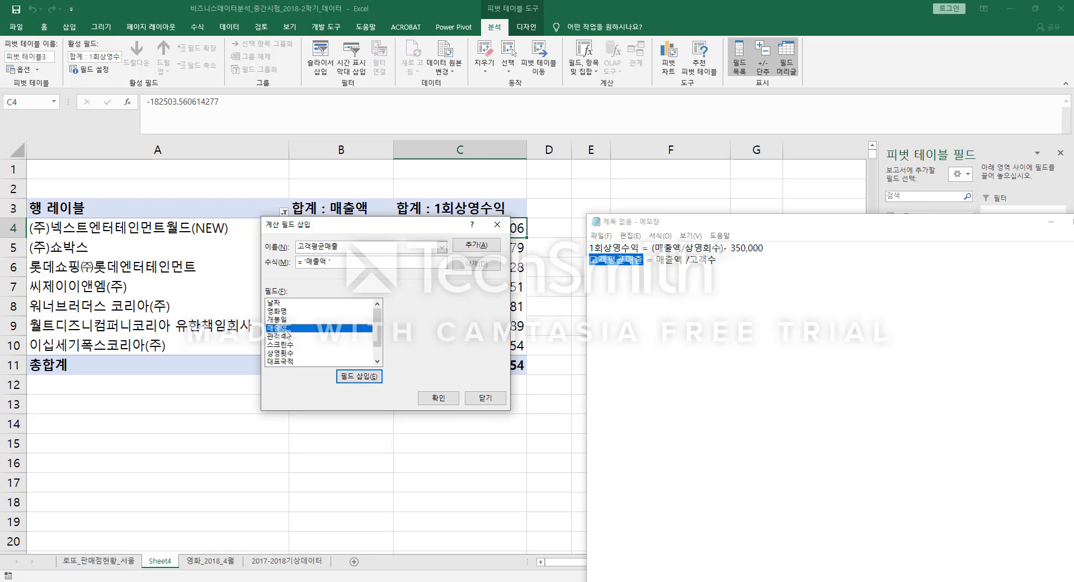
pyautogui.write('/')
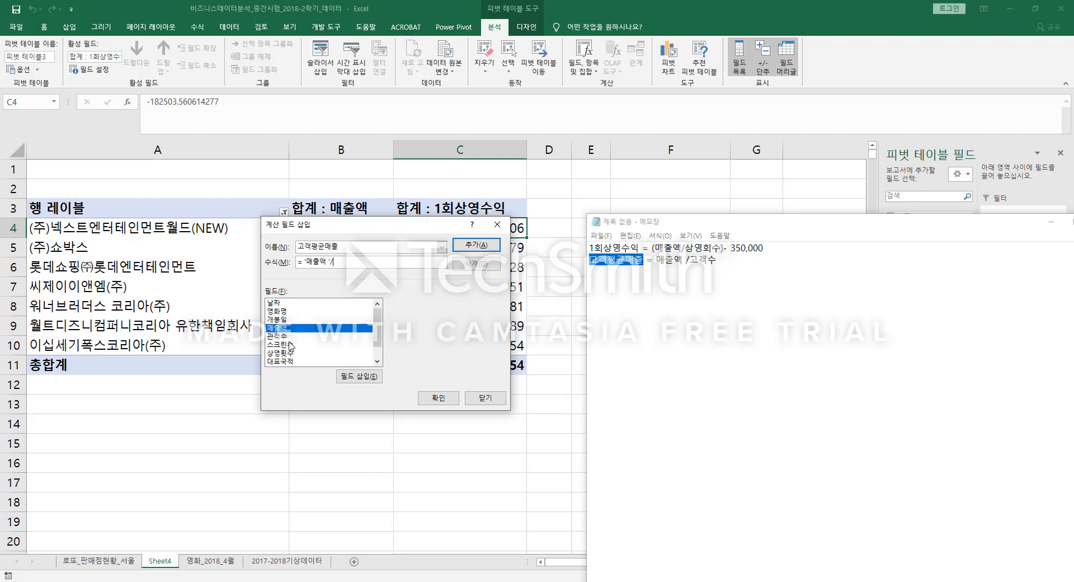
pyautogui.doubleClick(272, 336)
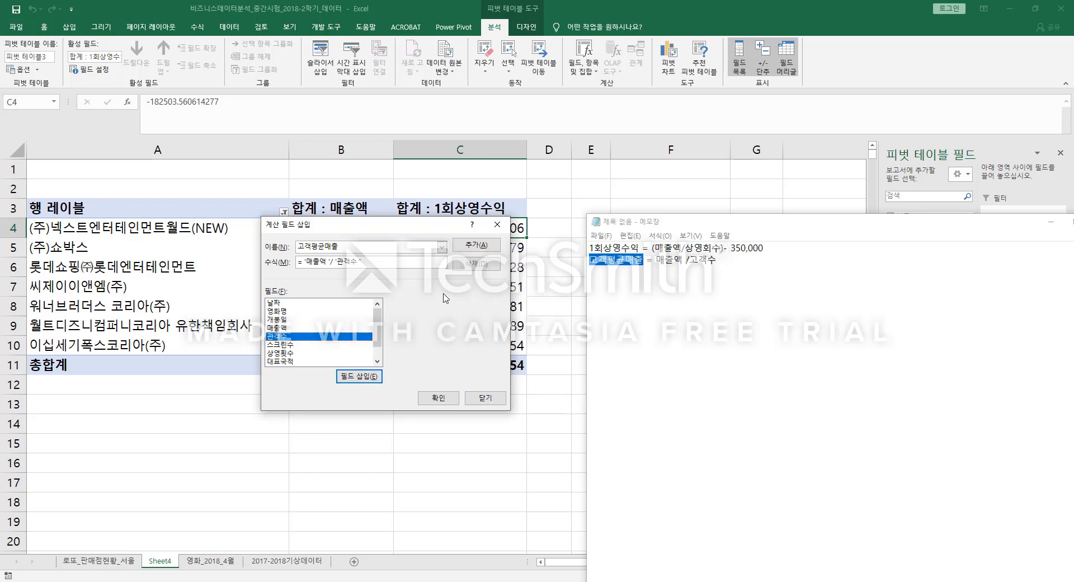
pyautogui.click(473, 246)
pyautogui.click(444, 401)
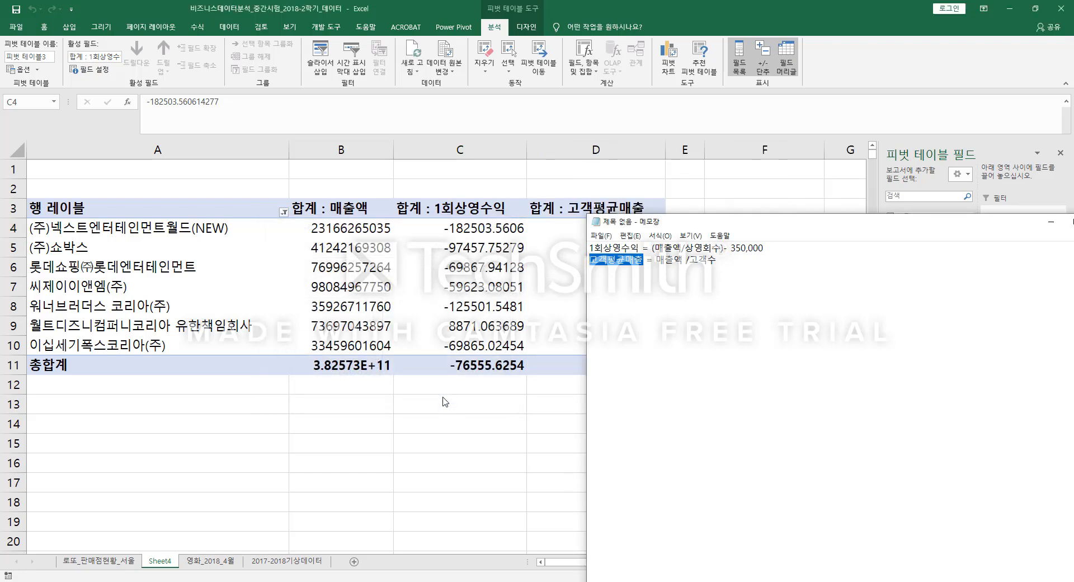
# Close the Notepad window holding the reference formulas without saving it
pyautogui.moveTo(777, 221); pyautogui.dragTo(595, 251)
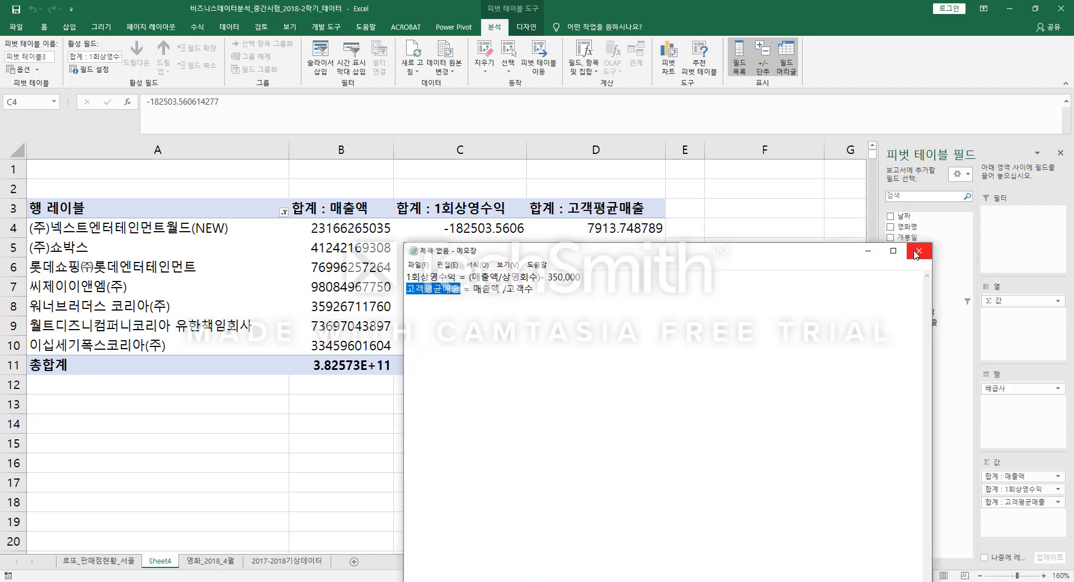
pyautogui.click(912, 255)
pyautogui.click(574, 303)
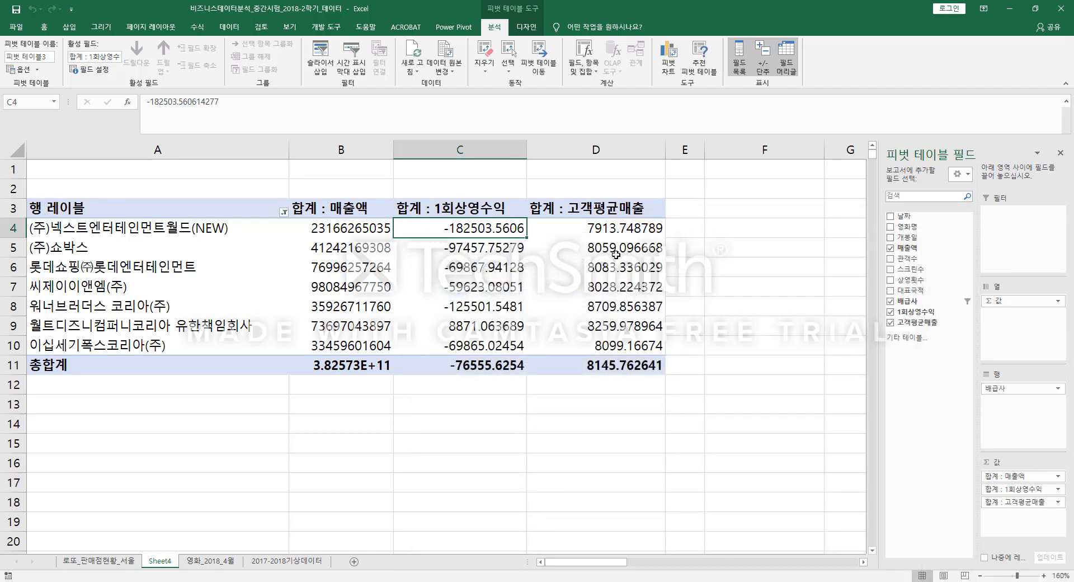
# Apply the comma number style to the pivot table's values in B4:D11, including the grand total row
pyautogui.click(612, 233)
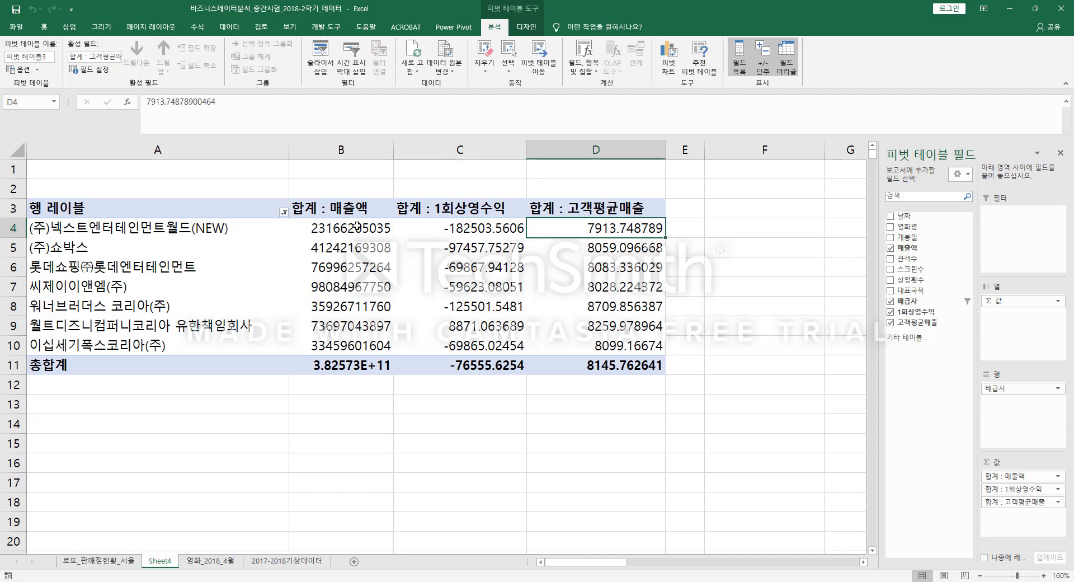
pyautogui.moveTo(357, 226); pyautogui.dragTo(582, 366)
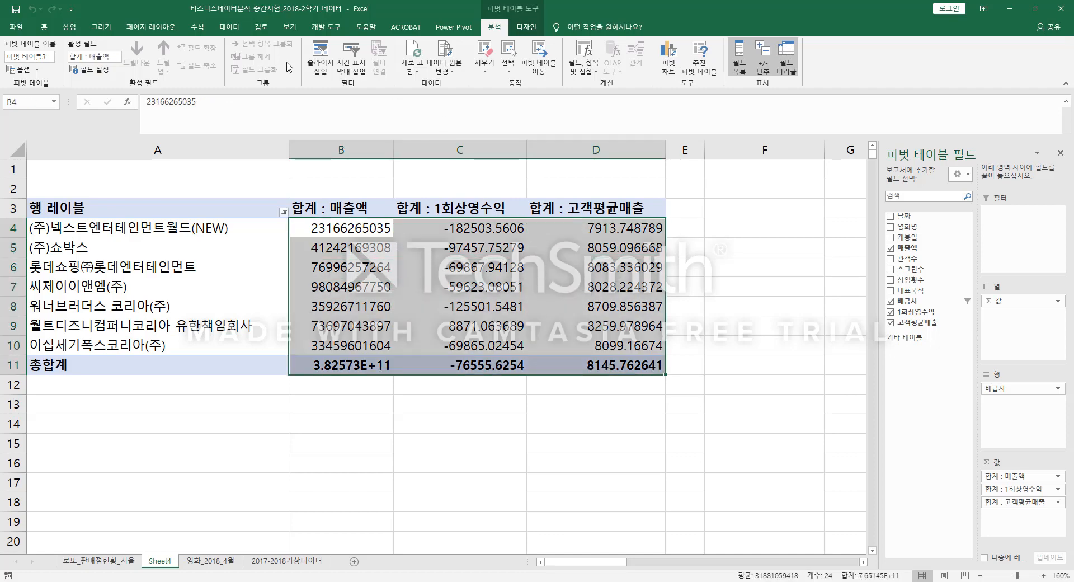
pyautogui.click(44, 27)
pyautogui.click(438, 66)
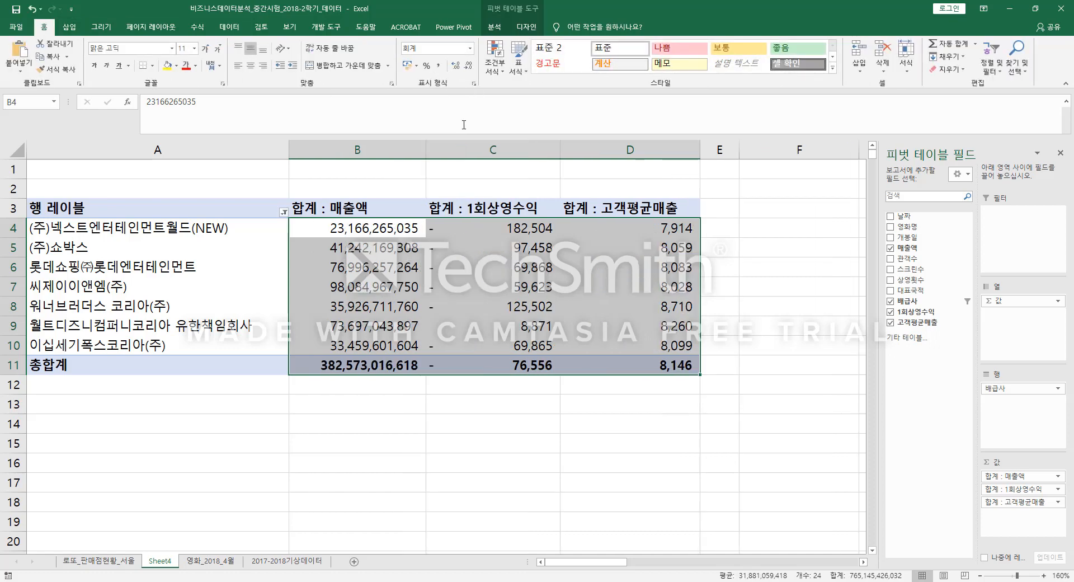
pyautogui.click(568, 269)
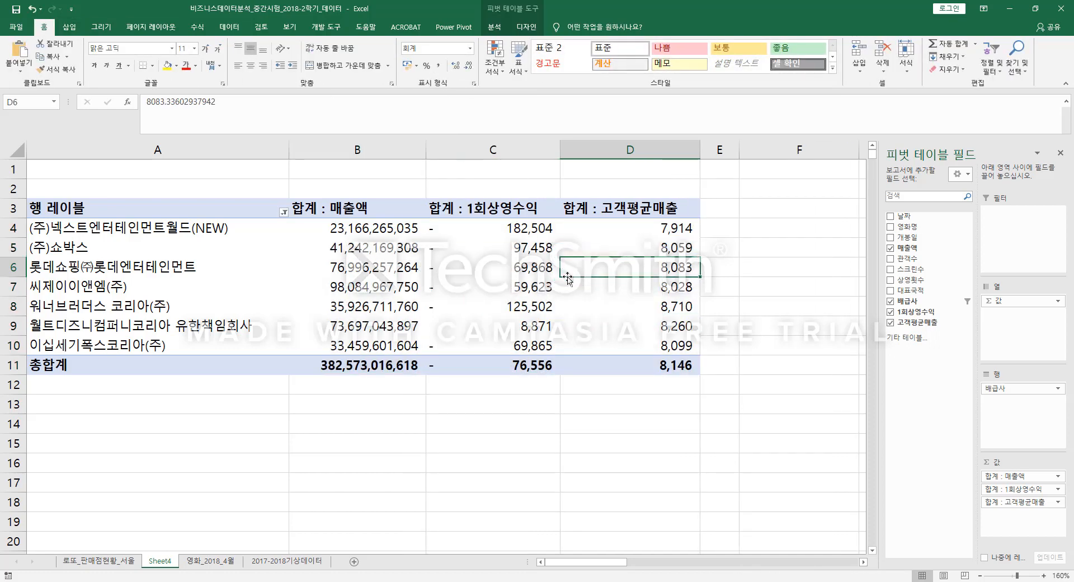